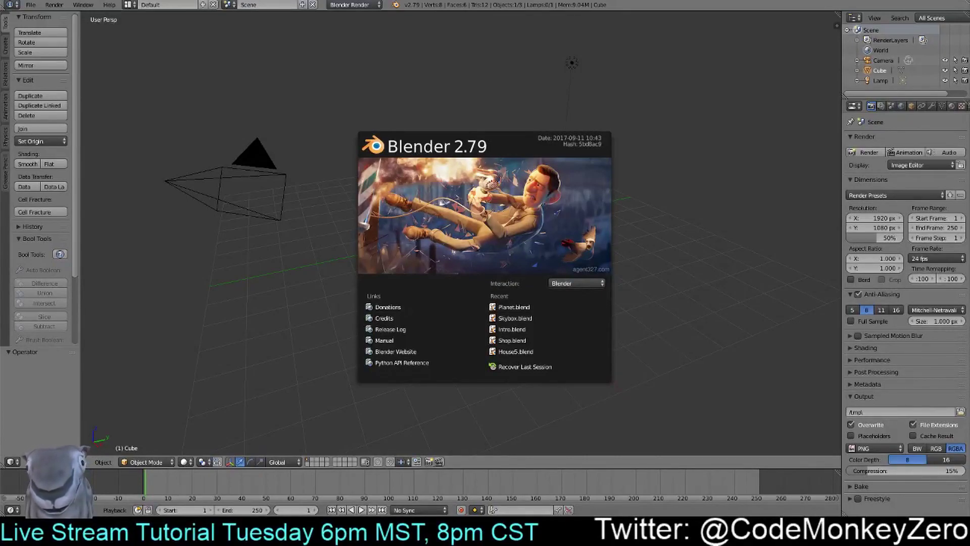
Select all objects in the default scene and open the user preferences
{"action": "left_click", "coordinate": [514, 239]}
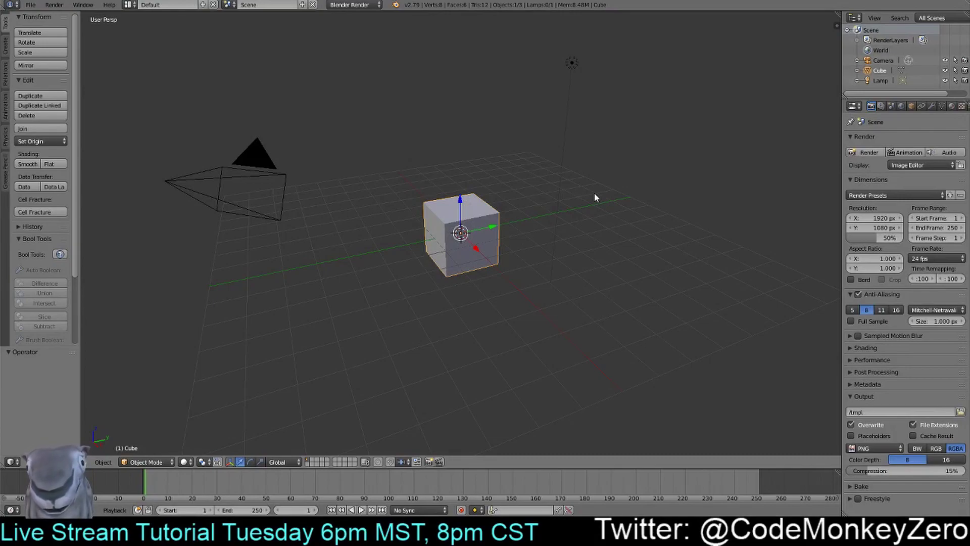
{"action": "key", "text": "a"}
{"action": "key", "text": "a"}
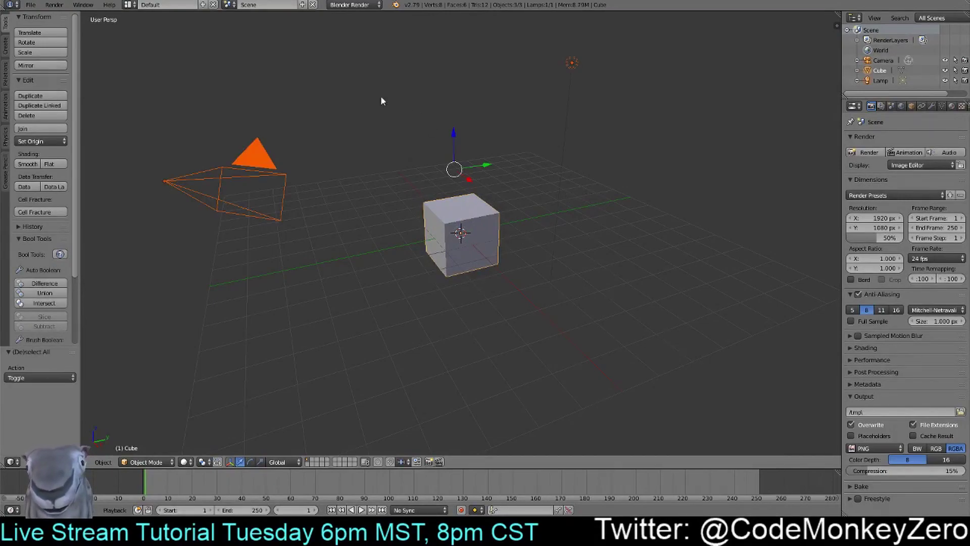
{"action": "left_click", "coordinate": [32, 5]}
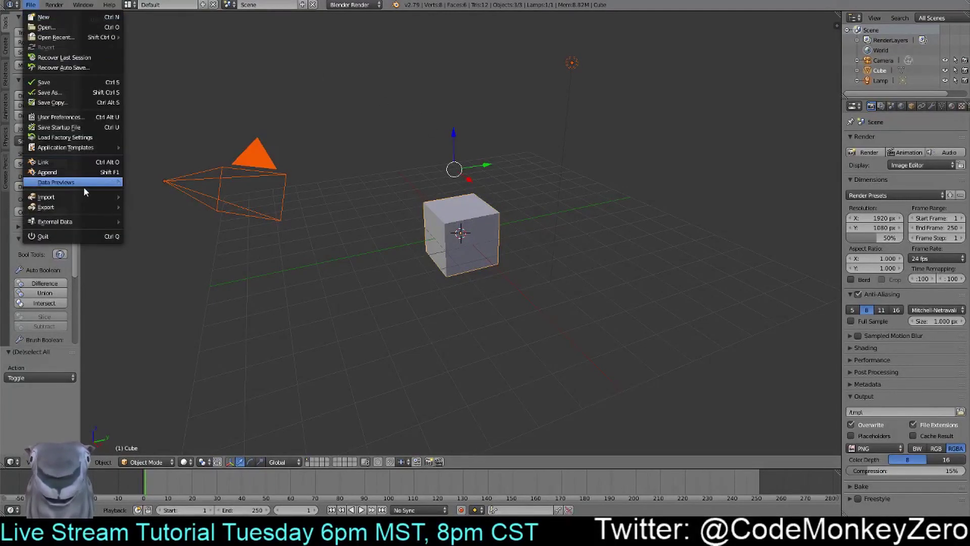
{"action": "left_click", "coordinate": [69, 117]}
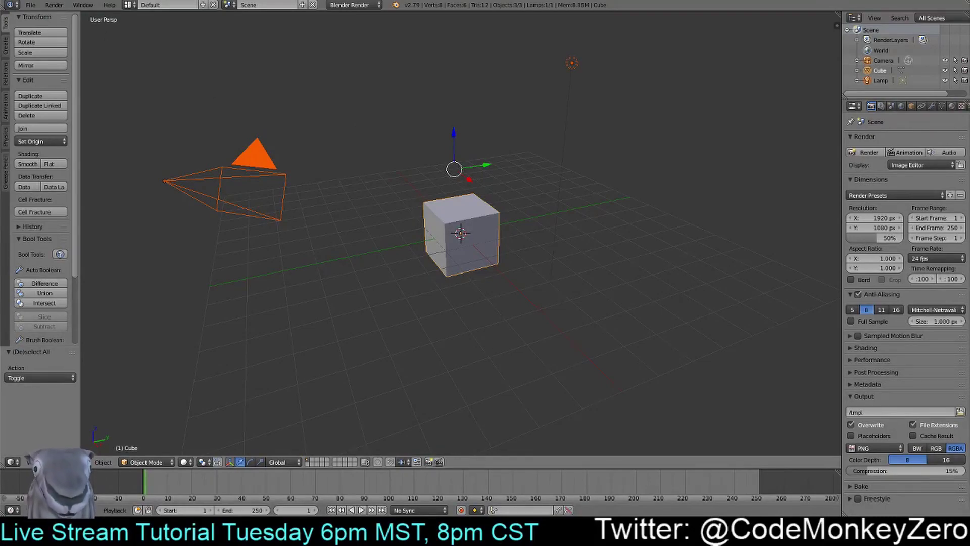
Look through the Create, Relations, Animation, Physics and Grease Pencil tool sets, and return to the general object tools
{"action": "scroll", "coordinate": [53, 217], "scroll_direction": "down", "scroll_amount": 5}
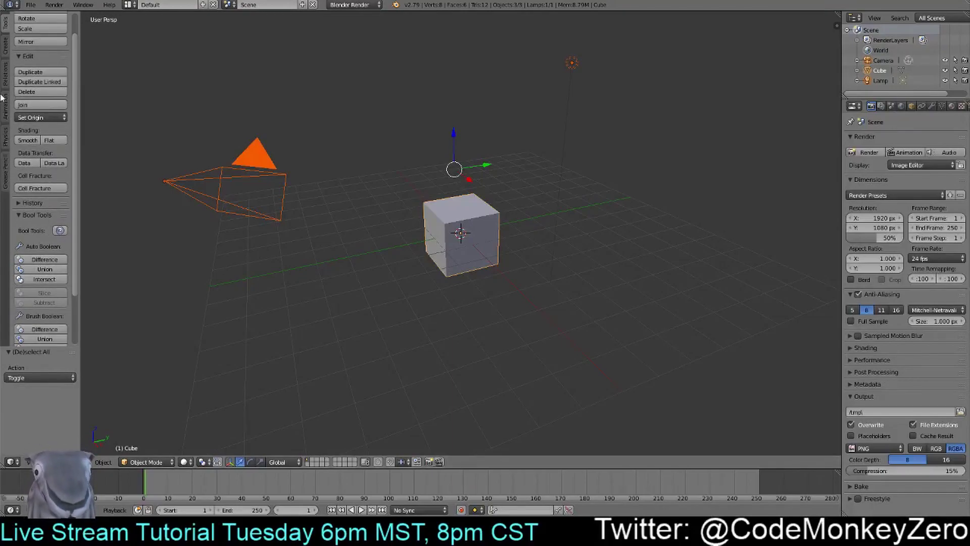
{"action": "left_click", "coordinate": [5, 45]}
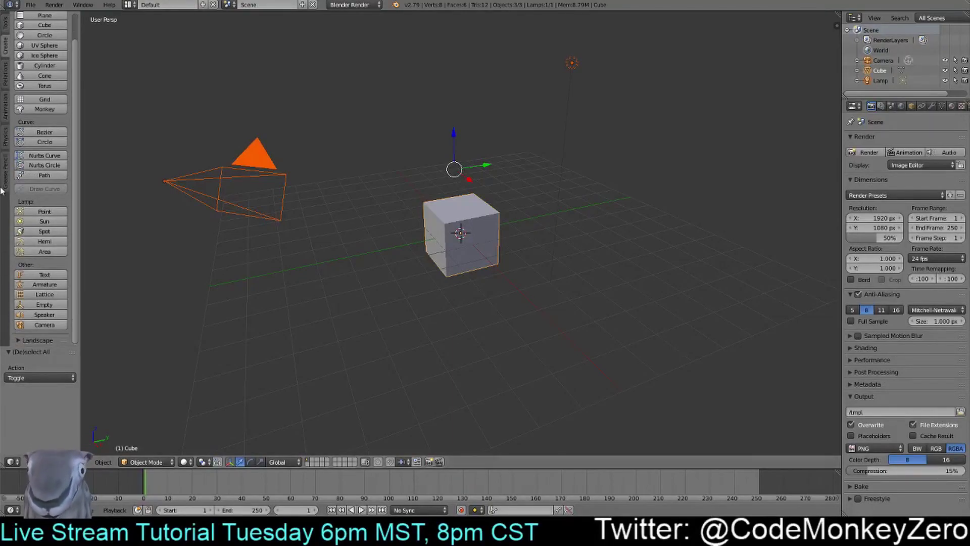
{"action": "left_click", "coordinate": [6, 74]}
{"action": "left_click", "coordinate": [6, 107]}
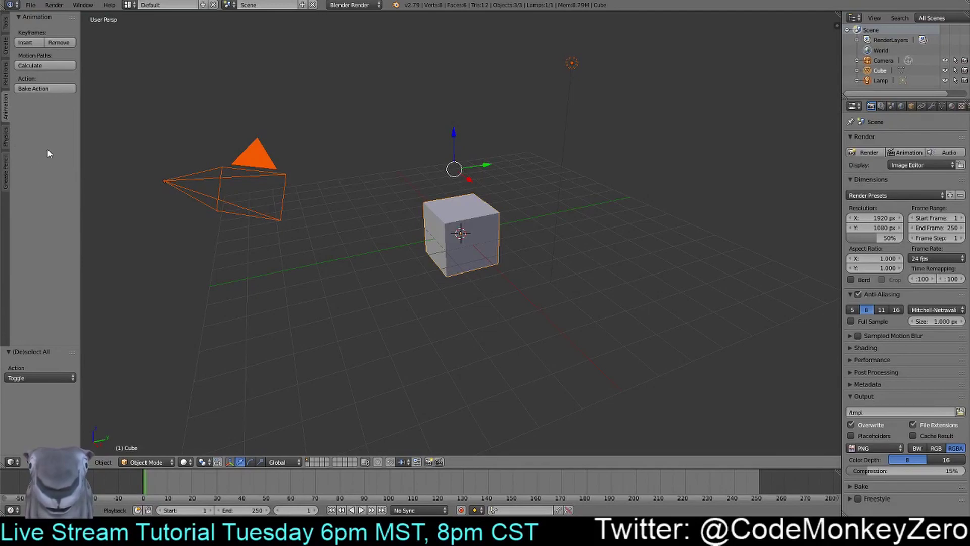
{"action": "left_click", "coordinate": [6, 144]}
{"action": "left_click", "coordinate": [6, 163]}
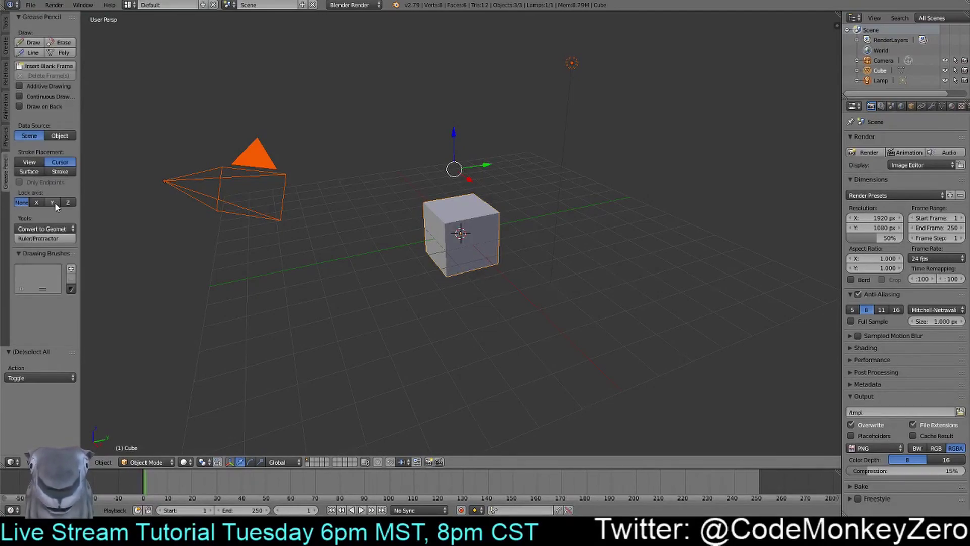
{"action": "left_click", "coordinate": [6, 21]}
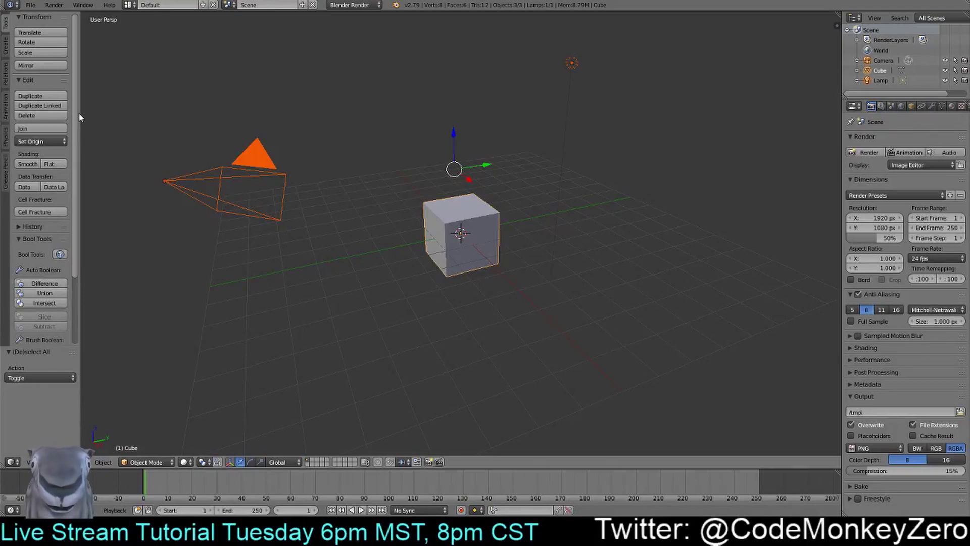
{"action": "left_click_drag", "start_coordinate": [79, 113], "coordinate": [71, 198]}
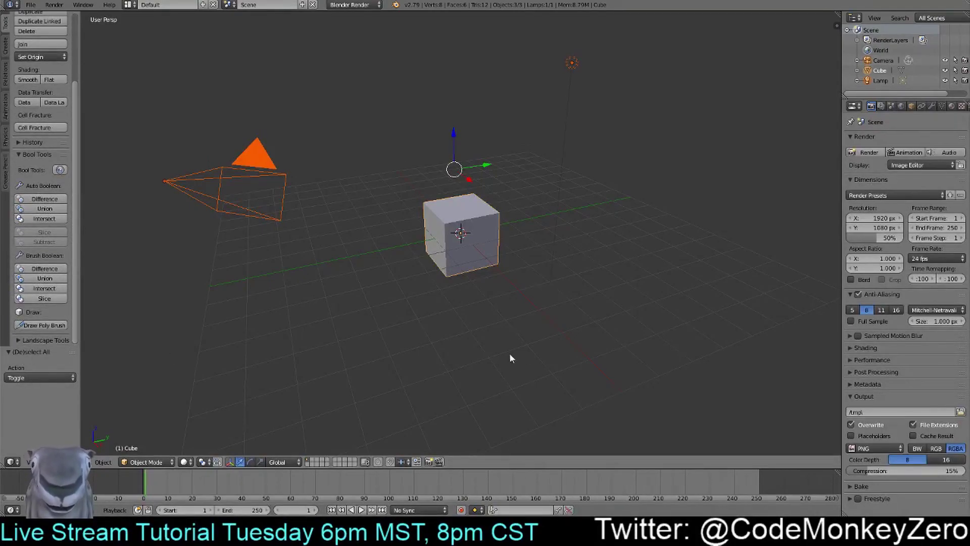
Show the 3D view's properties and start the Screencast Keys display
{"action": "key", "text": "n"}
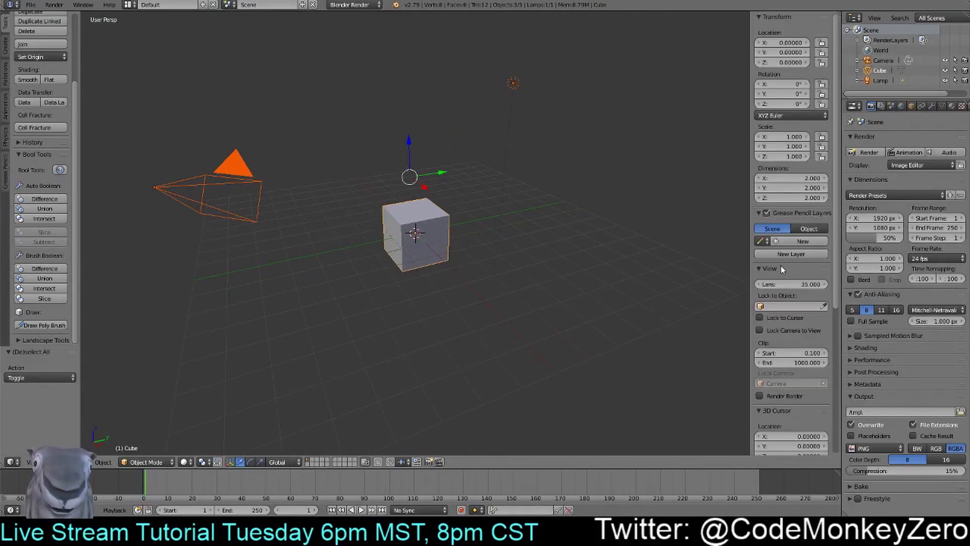
{"action": "scroll", "coordinate": [781, 266], "scroll_direction": "down", "scroll_amount": 5}
{"action": "scroll", "coordinate": [795, 293], "scroll_direction": "down", "scroll_amount": 3}
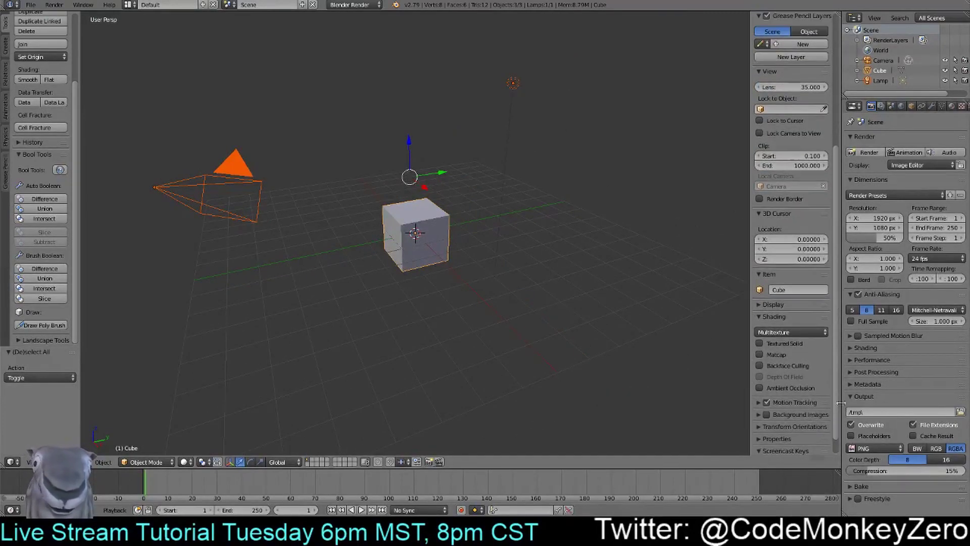
{"action": "scroll", "coordinate": [792, 428], "scroll_direction": "down", "scroll_amount": 2}
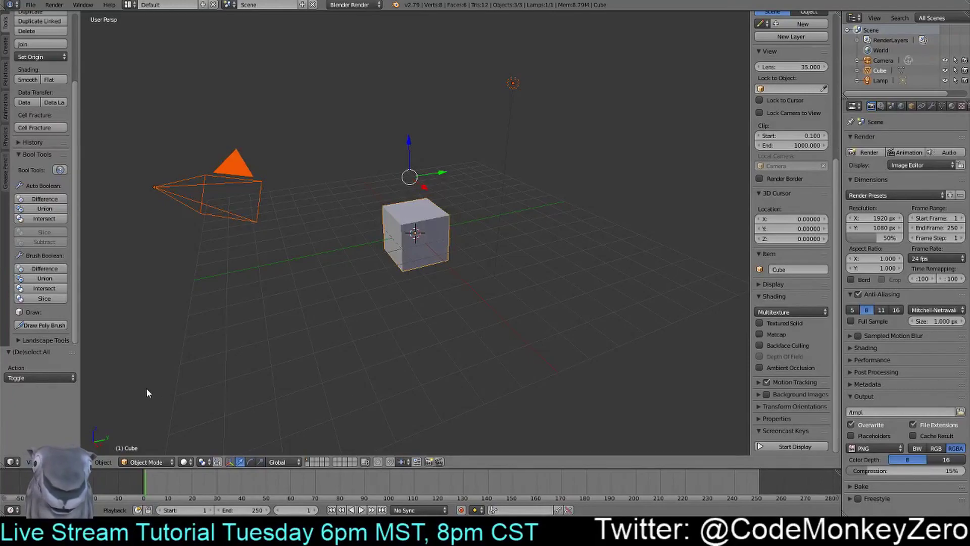
{"action": "left_click", "coordinate": [777, 448]}
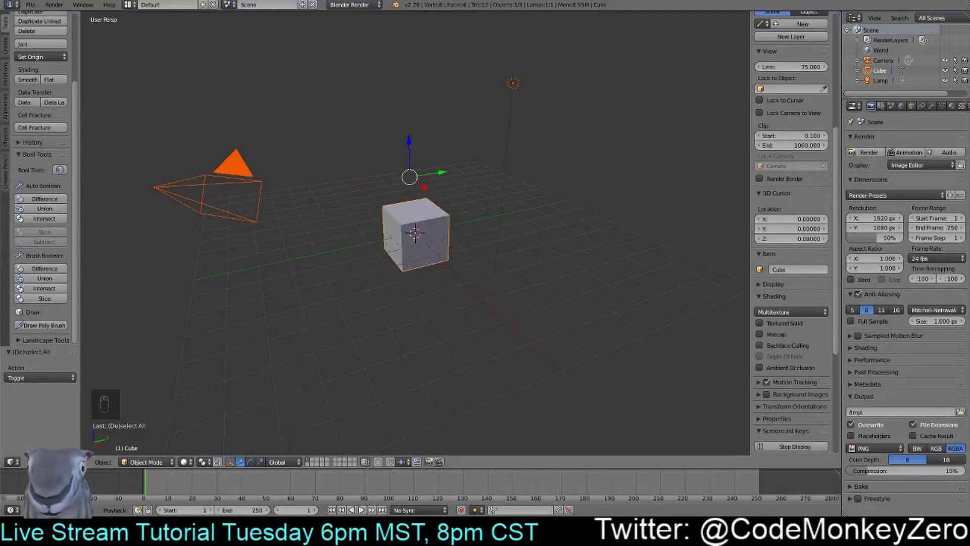
Delete the camera, cube and lamp from the scene
{"action": "key", "text": "a"}
{"action": "key", "text": "a"}
{"action": "key", "text": "a"}
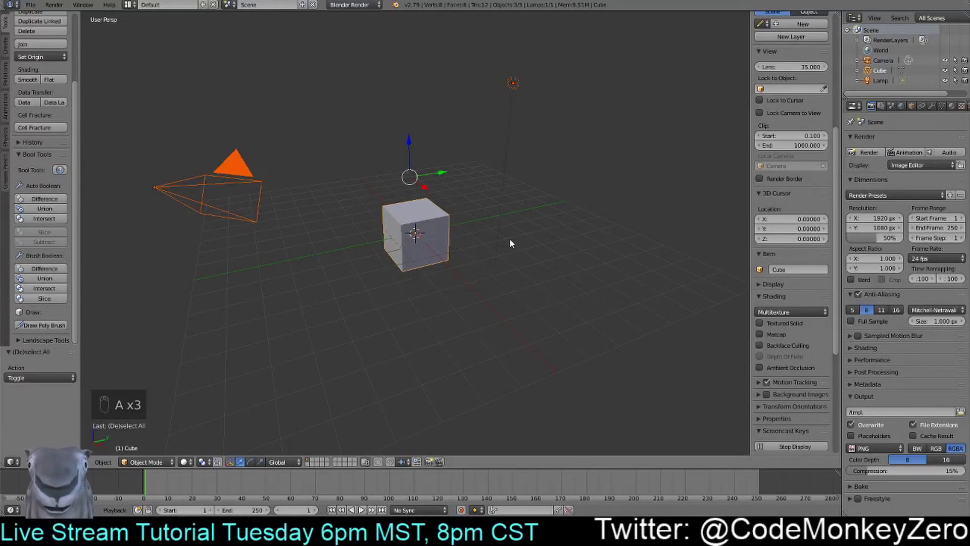
{"action": "key", "text": "x"}
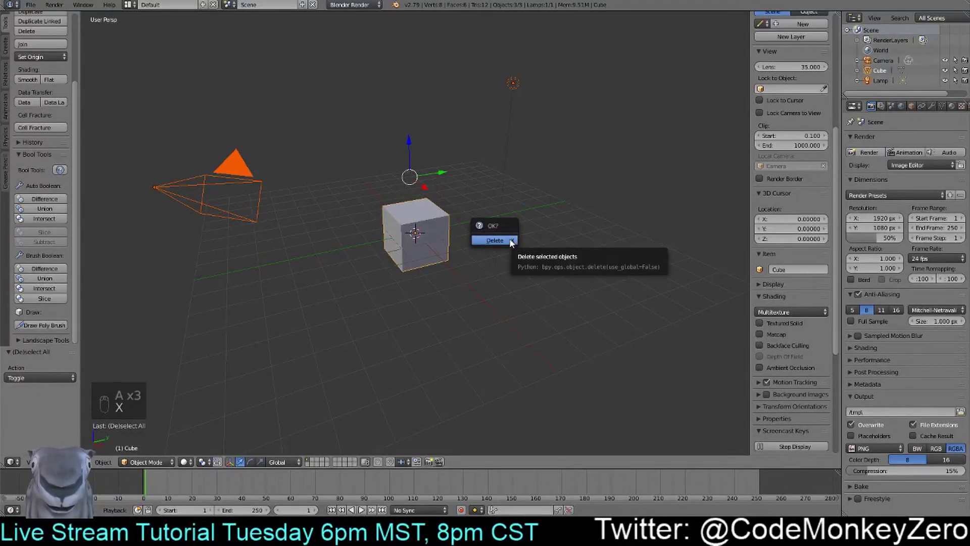
{"action": "left_click", "coordinate": [510, 241]}
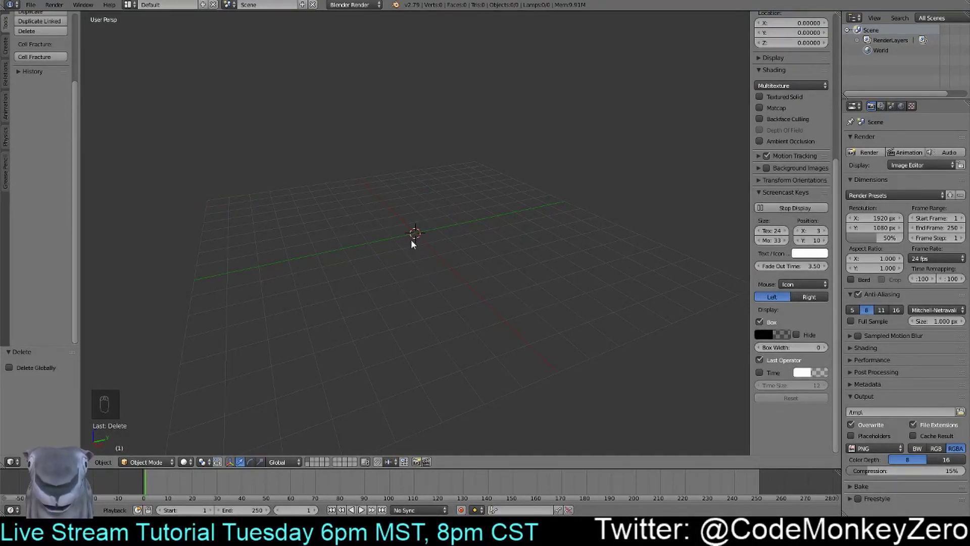
Place the 3D cursor at various points around the empty scene
{"action": "middle_click_drag", "start_coordinate": [442, 281], "coordinate": [360, 271]}
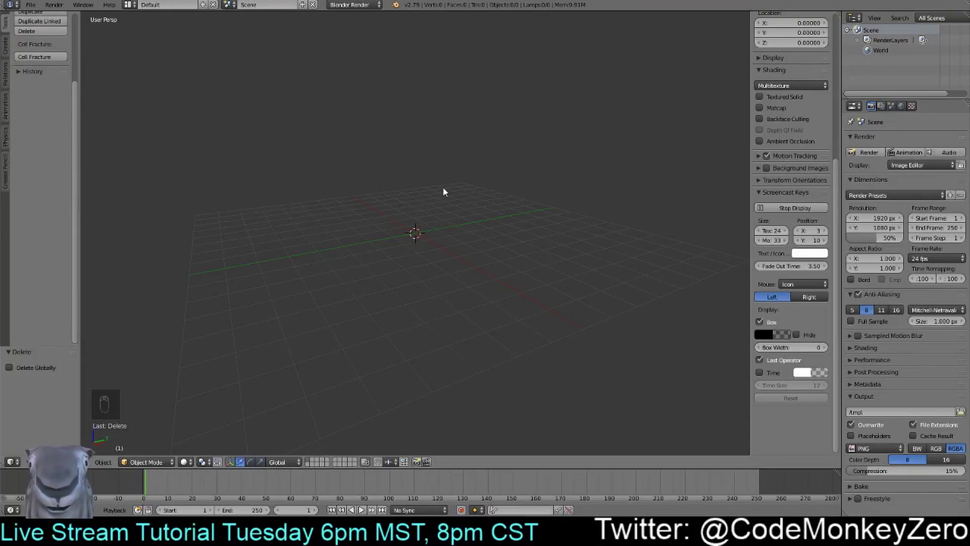
{"action": "left_click", "coordinate": [597, 130]}
{"action": "left_click", "coordinate": [477, 100]}
{"action": "left_click", "coordinate": [411, 201]}
{"action": "left_click", "coordinate": [298, 133]}
{"action": "left_click", "coordinate": [407, 302]}
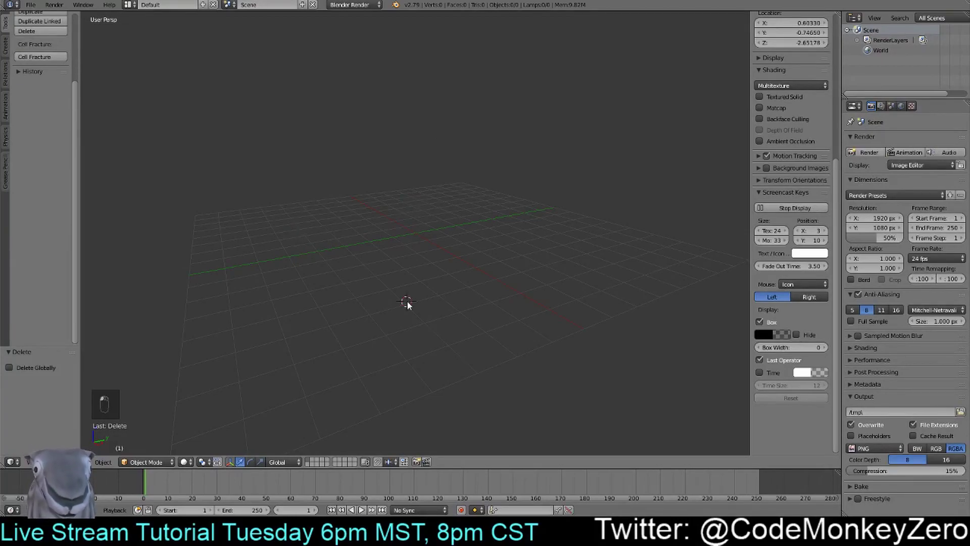
{"action": "left_click", "coordinate": [487, 302]}
{"action": "left_click", "coordinate": [495, 151]}
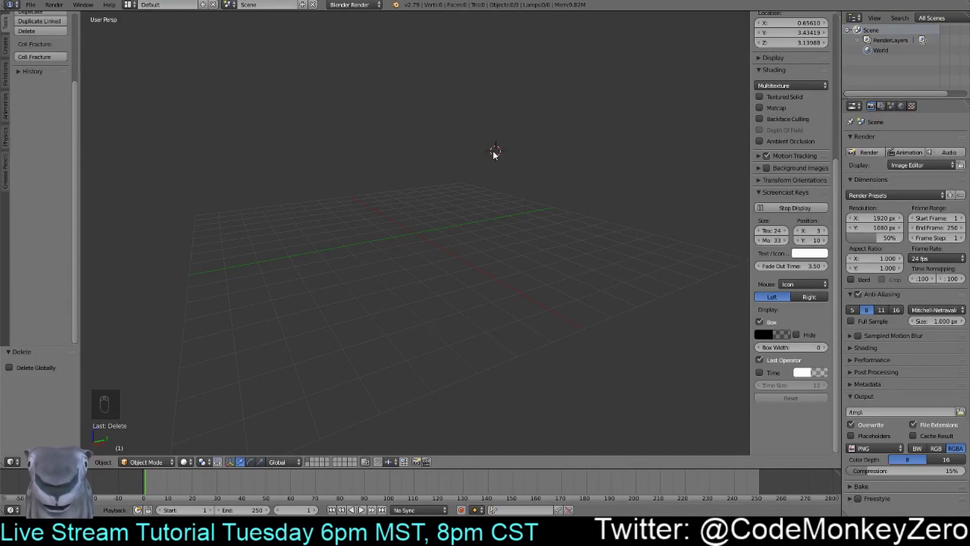
{"action": "left_click", "coordinate": [539, 187]}
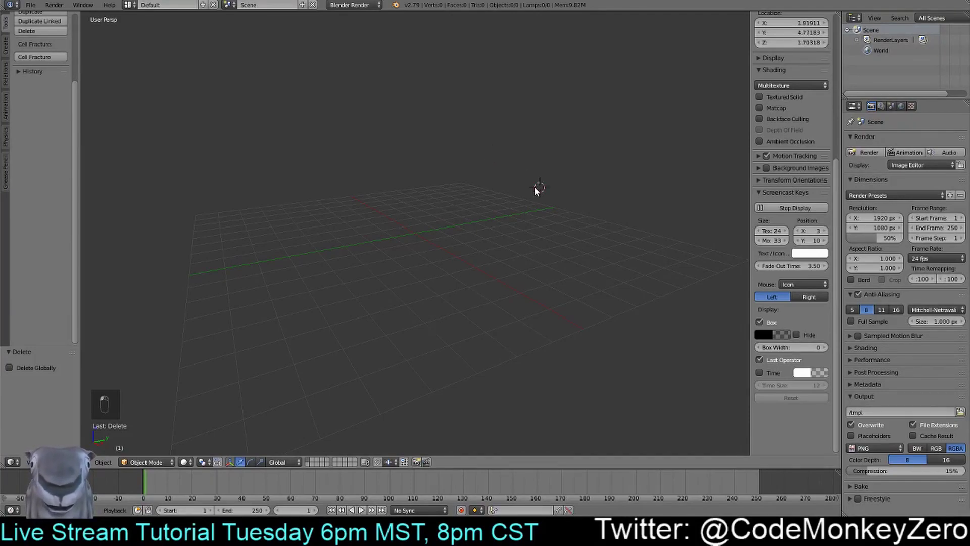
{"action": "left_click", "coordinate": [419, 162]}
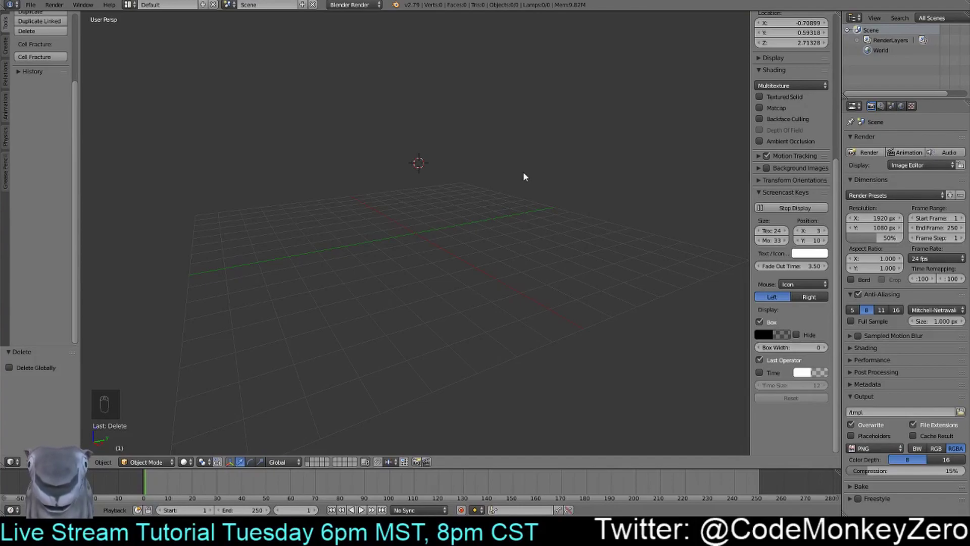
Reposition the 3D cursor several times from a different viewing angle and snap it back to the center
{"action": "middle_click_drag", "start_coordinate": [522, 178], "coordinate": [554, 238]}
{"action": "left_click", "coordinate": [326, 100]}
{"action": "left_click", "coordinate": [234, 159]}
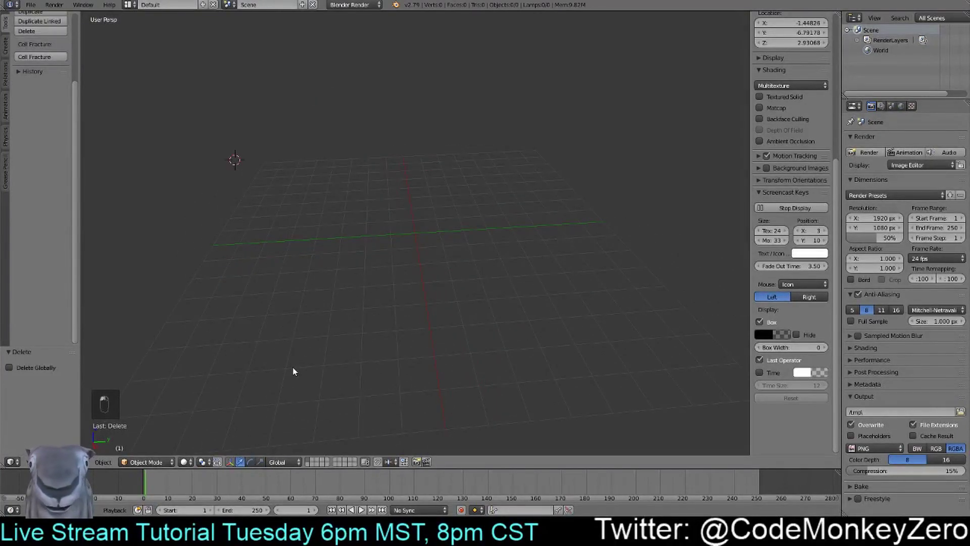
{"action": "left_click", "coordinate": [325, 63]}
{"action": "left_click", "coordinate": [408, 99]}
{"action": "left_click", "coordinate": [539, 102]}
{"action": "key", "text": "shift+s"}
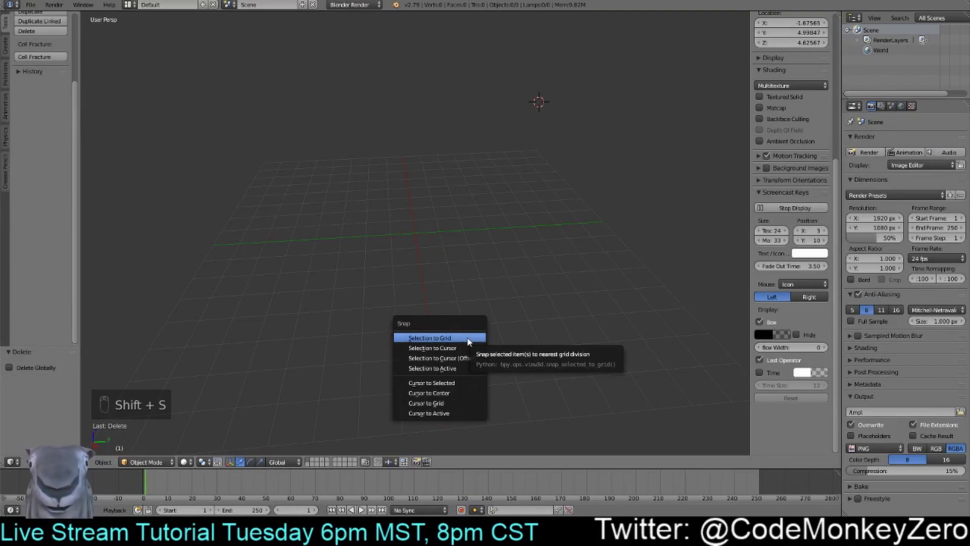
{"action": "left_click", "coordinate": [430, 393]}
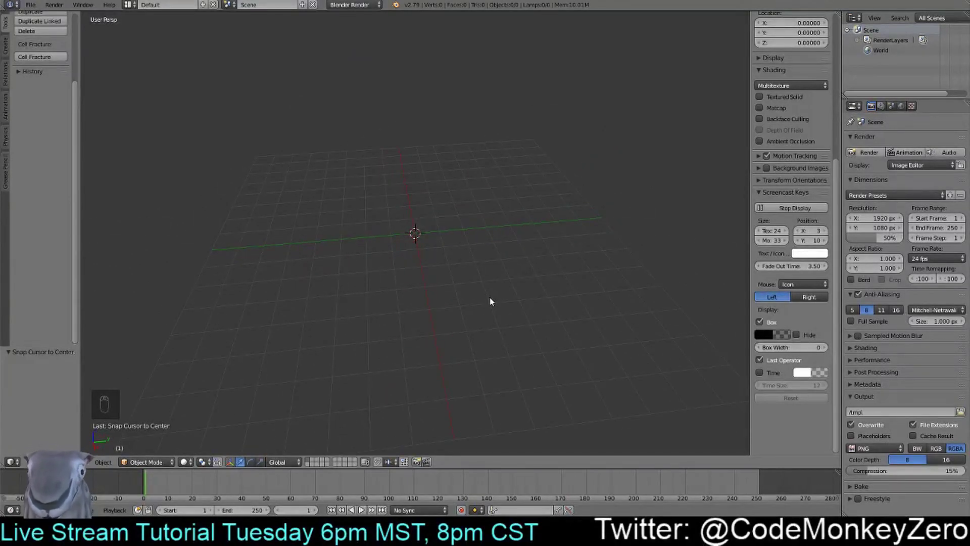
Place the 3D cursor above the far side of the grid and add a cube mesh there
{"action": "left_click", "coordinate": [325, 100]}
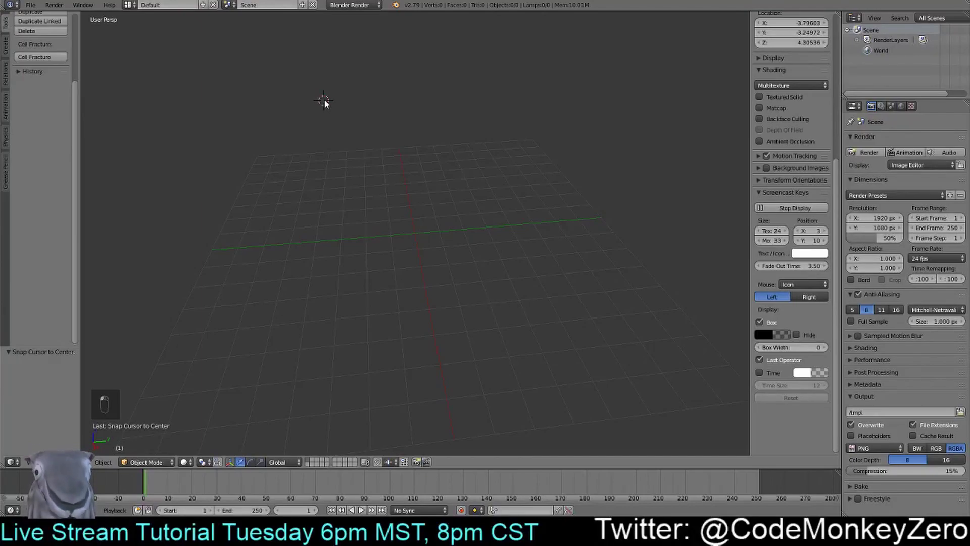
{"action": "key", "text": "shift+a"}
{"action": "mouse_move", "coordinate": [321, 159]}
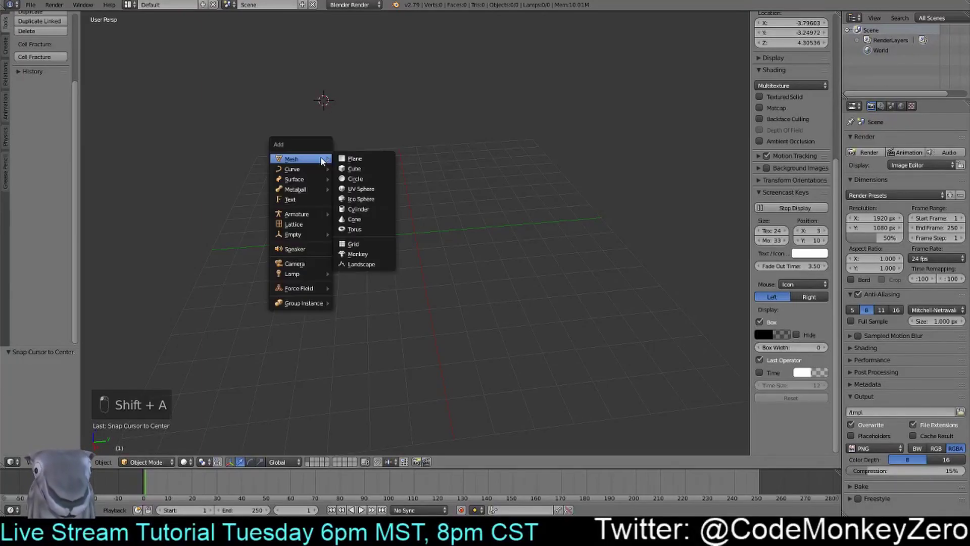
{"action": "left_click", "coordinate": [354, 168]}
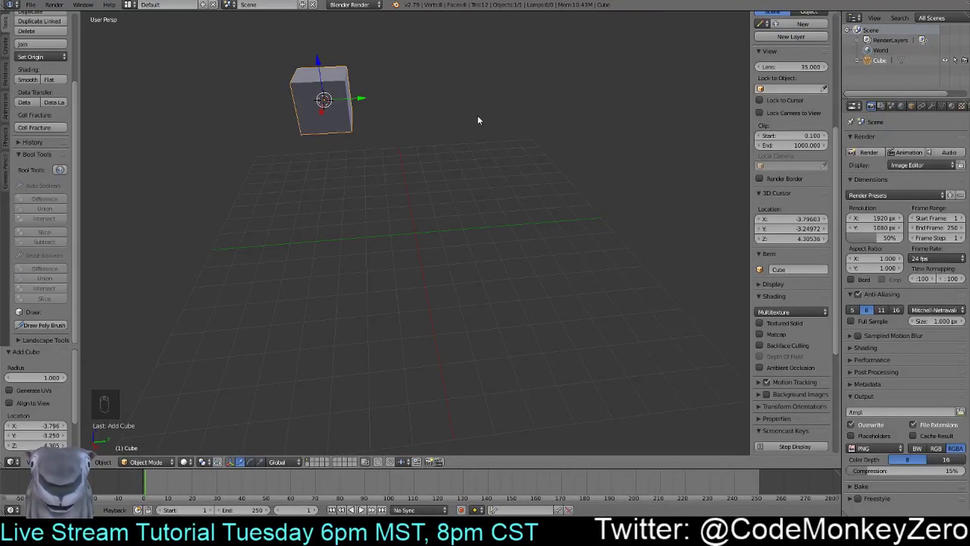
Delete the off-center cube and snap the 3D cursor to the center
{"action": "mouse_move", "coordinate": [508, 121]}
{"action": "middle_mouse_down"}
{"action": "mouse_move", "coordinate": [485, 121]}
{"action": "mouse_move", "coordinate": [494, 114]}
{"action": "middle_mouse_up"}
{"action": "key", "text": "x"}
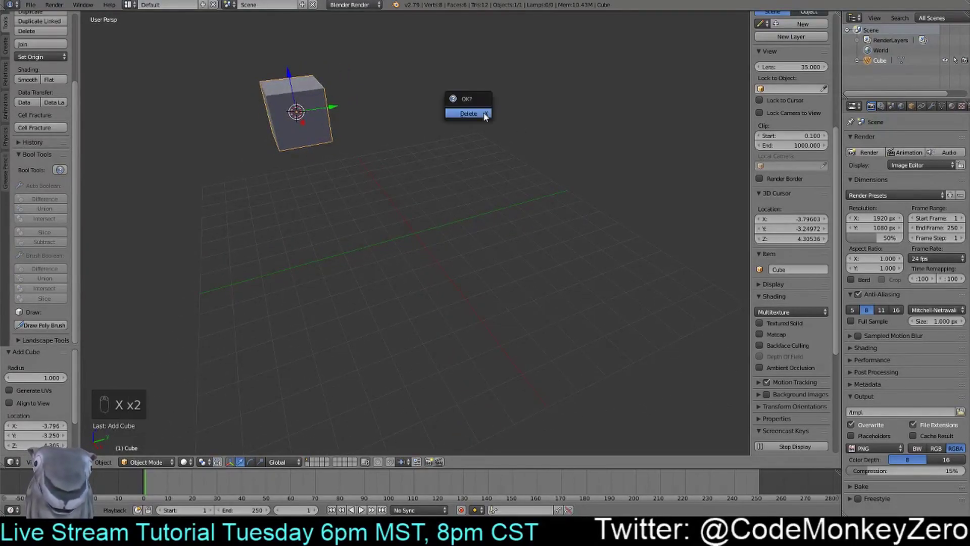
{"action": "left_click", "coordinate": [480, 112]}
{"action": "key", "text": "shift+s"}
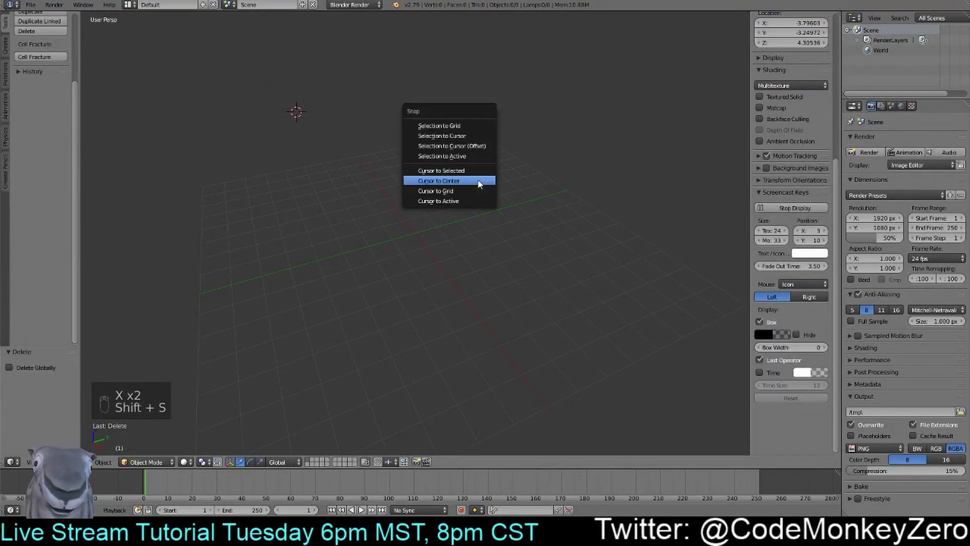
{"action": "left_click", "coordinate": [479, 184]}
Add a cube mesh at the grid's center and delete it again
{"action": "key", "text": "shift+a"}
{"action": "mouse_move", "coordinate": [478, 180]}
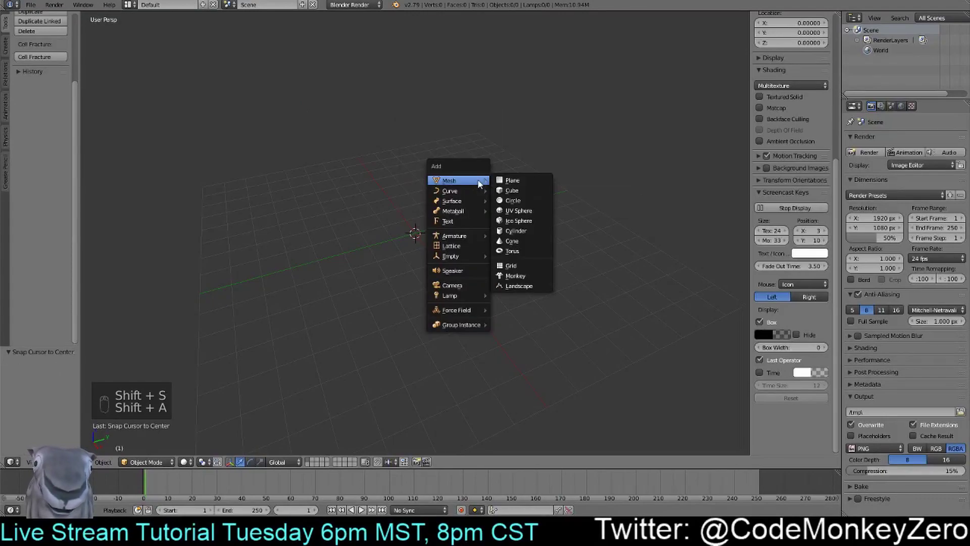
{"action": "left_click", "coordinate": [505, 191]}
{"action": "middle_click_drag", "start_coordinate": [582, 208], "coordinate": [487, 202]}
{"action": "key", "text": "x"}
{"action": "left_click", "coordinate": [487, 207]}
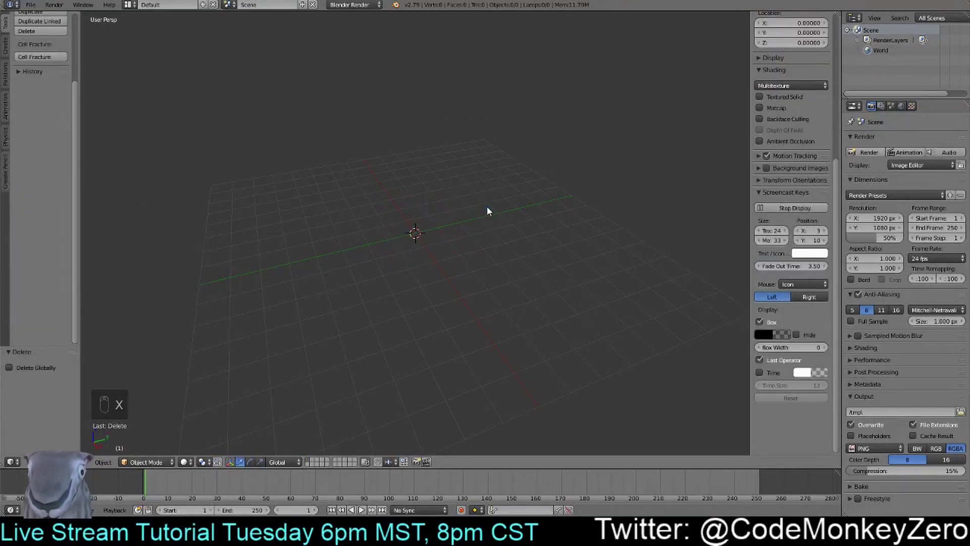
Add an ico sphere mesh at the center of the grid
{"action": "key", "text": "shift+a"}
{"action": "mouse_move", "coordinate": [487, 207]}
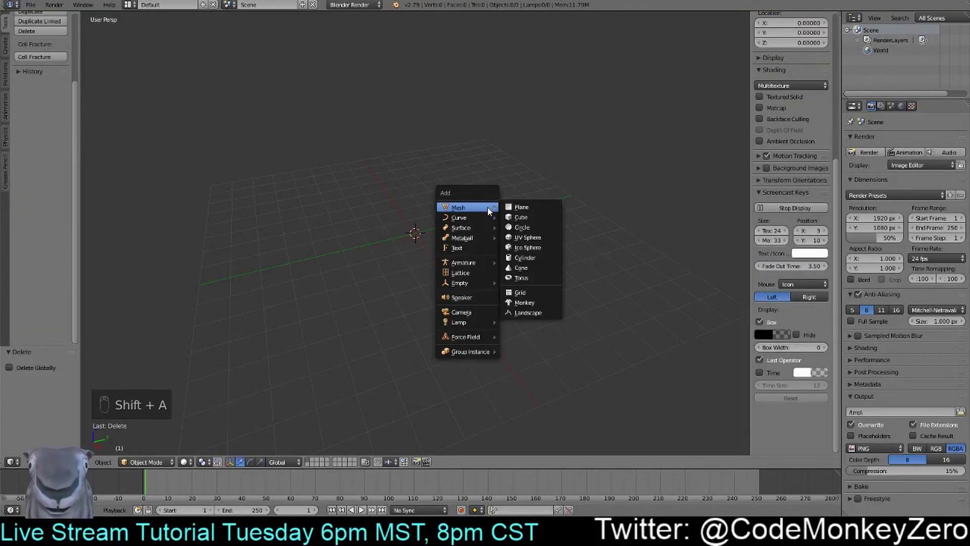
{"action": "left_click", "coordinate": [527, 248]}
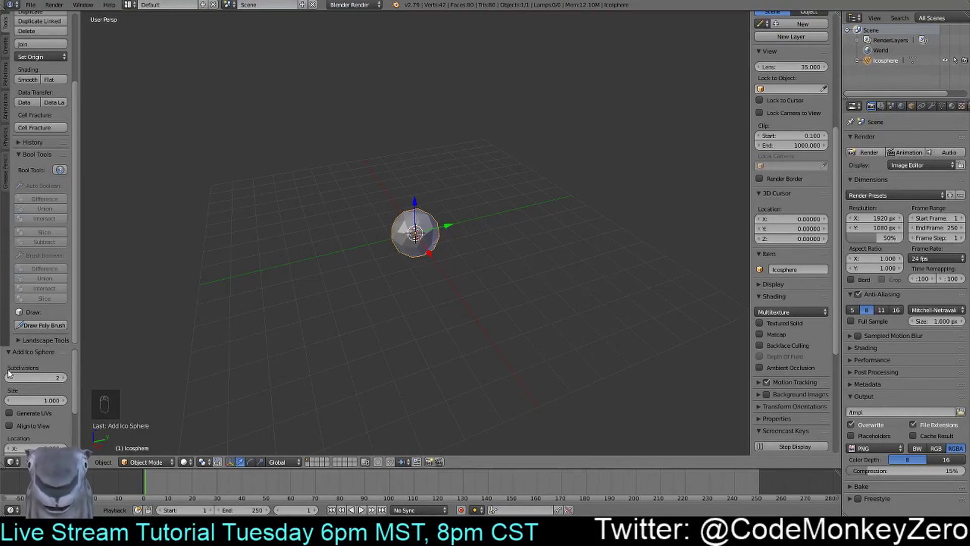
Move the 3D cursor away from the ico sphere to about X 1.78, Y 5.59, Z 0.55 and deselect everything
{"action": "left_click", "coordinate": [299, 269]}
{"action": "left_click", "coordinate": [280, 209]}
{"action": "left_click", "coordinate": [398, 135]}
{"action": "key", "text": "shift+a"}
{"action": "mouse_move", "coordinate": [544, 170]}
{"action": "left_click", "coordinate": [153, 128]}
{"action": "left_click", "coordinate": [556, 213]}
{"action": "key", "text": "a"}
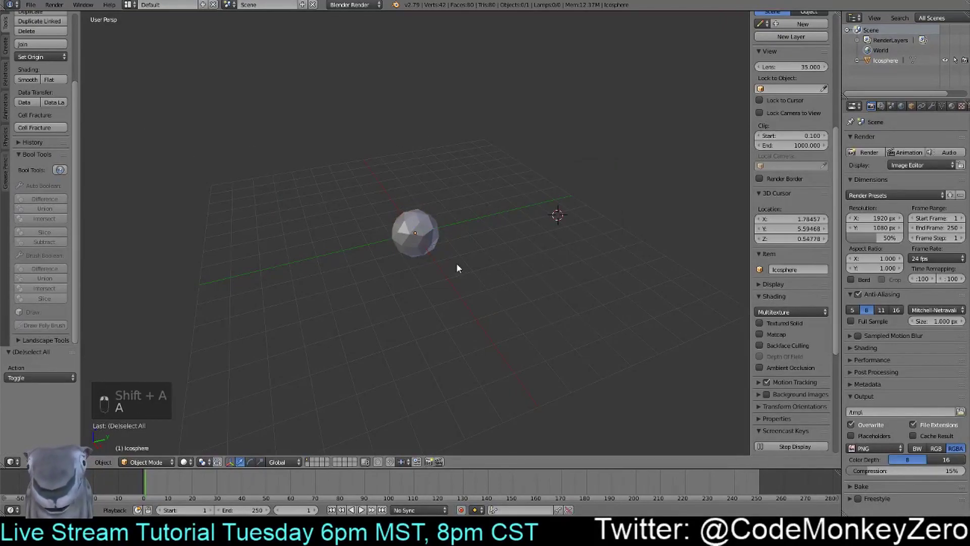
Select the ico sphere and snap the 3D cursor back to the center of the grid
{"action": "key", "text": "a"}
{"action": "right_click", "coordinate": [401, 247]}
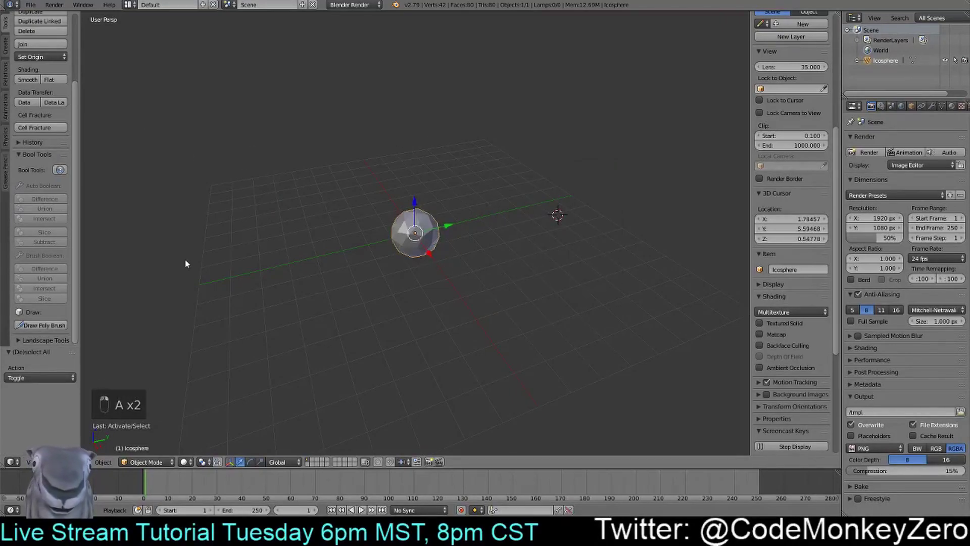
{"action": "key", "text": "shift+s"}
{"action": "left_click", "coordinate": [400, 360]}
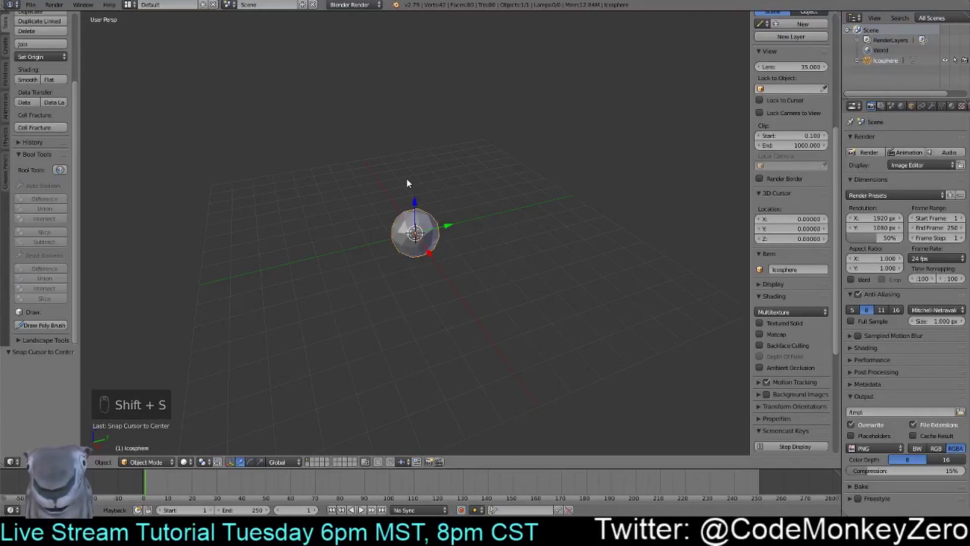
Enter Edit Mode on the ico sphere and subdivide its whole mesh once with one cut
{"action": "key", "text": "Tab"}
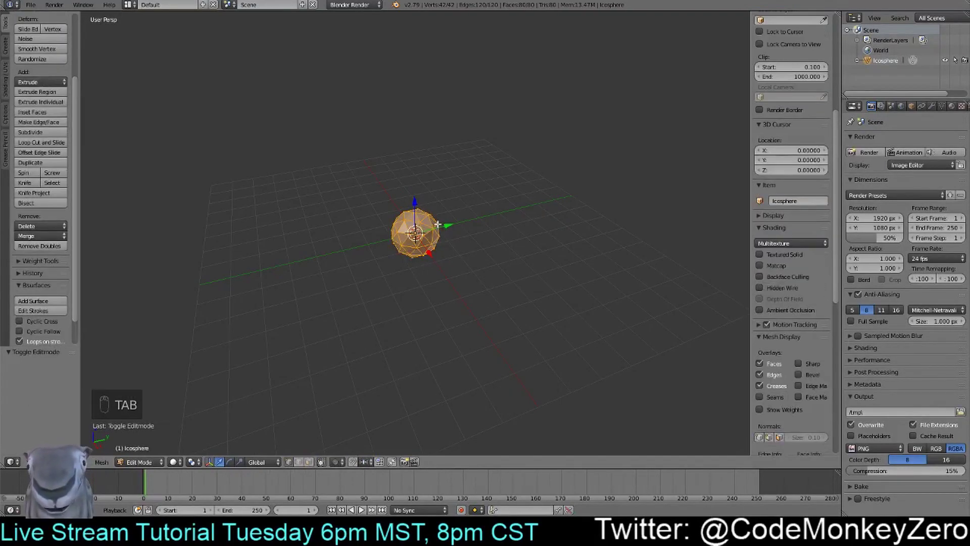
{"action": "key", "text": "w"}
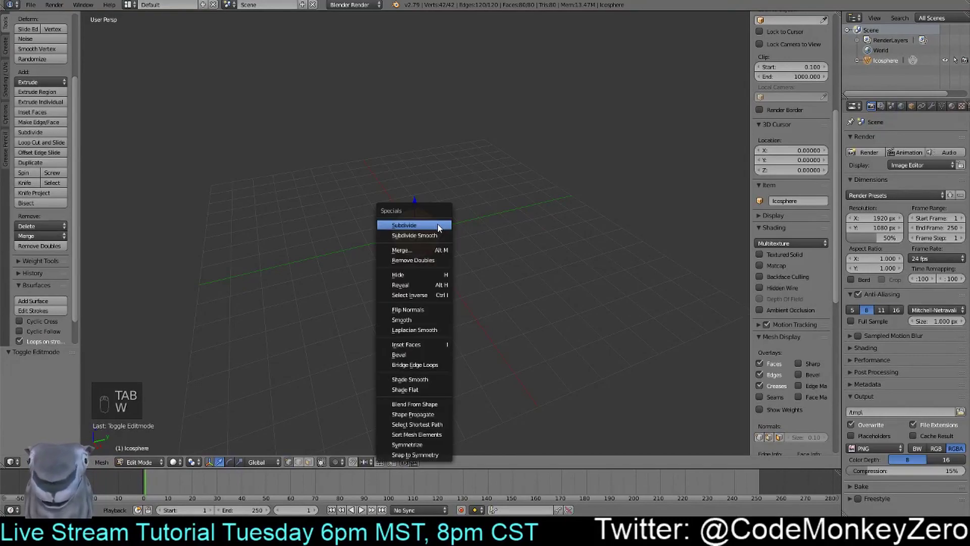
{"action": "left_click", "coordinate": [438, 223]}
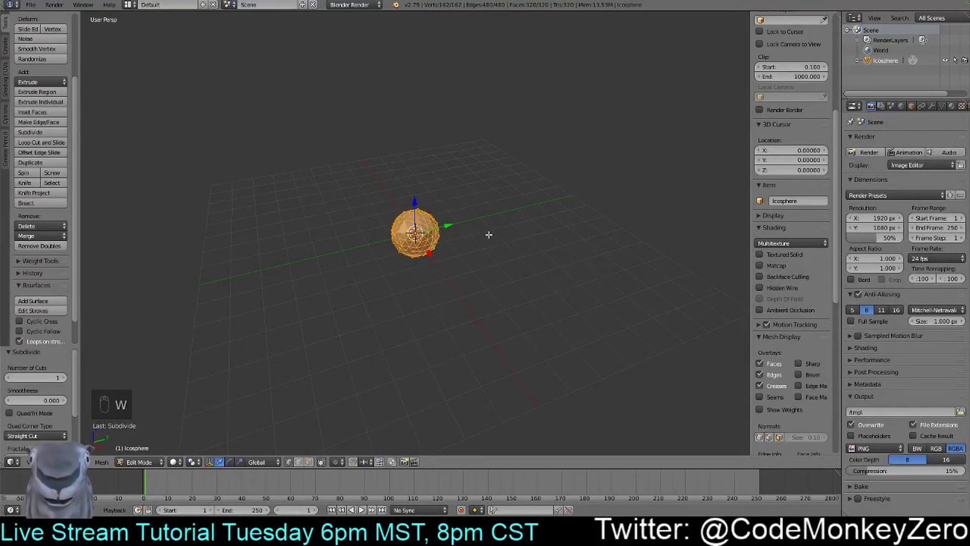
{"action": "scroll", "coordinate": [477, 232], "scroll_direction": "up", "scroll_amount": 1}
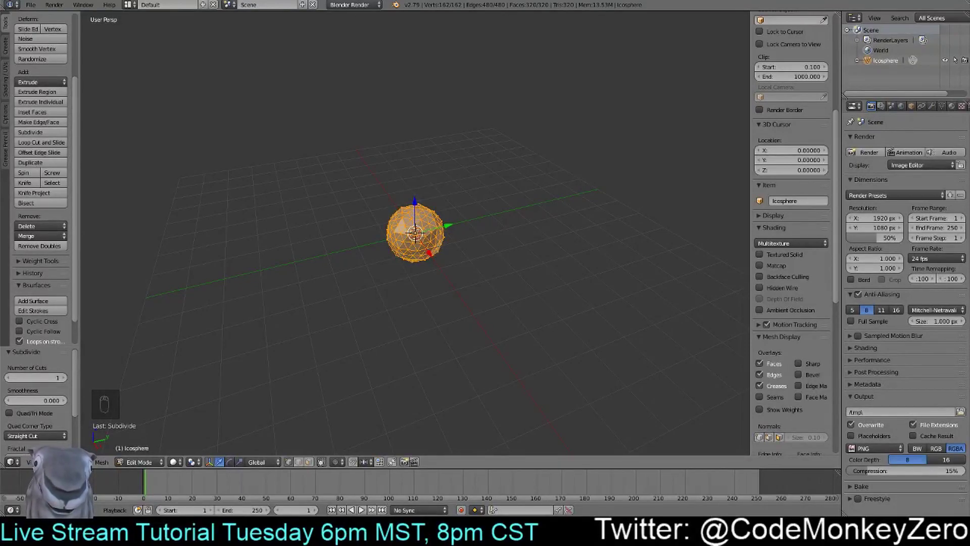
{"action": "middle_click_drag", "start_coordinate": [523, 180], "coordinate": [503, 217]}
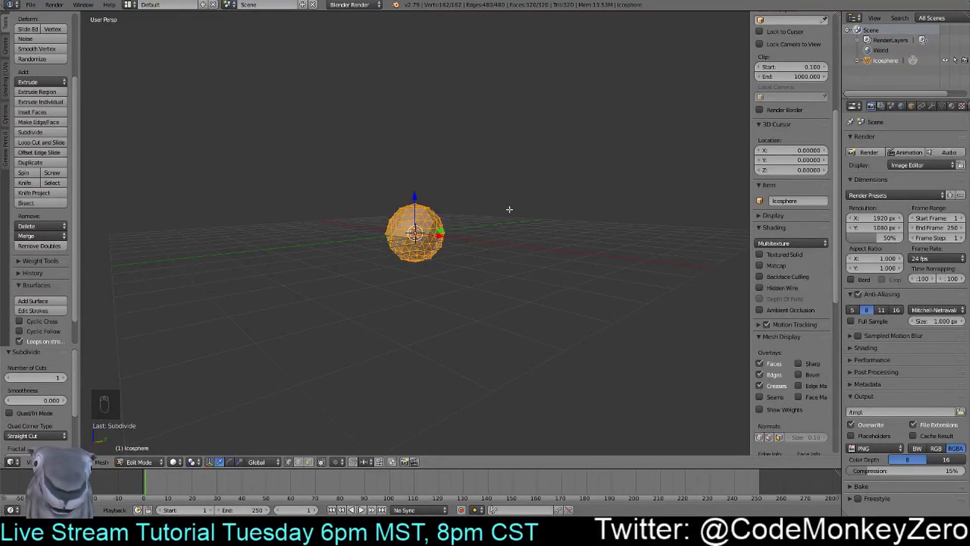
{"action": "middle_click_drag", "start_coordinate": [520, 208], "coordinate": [443, 231]}
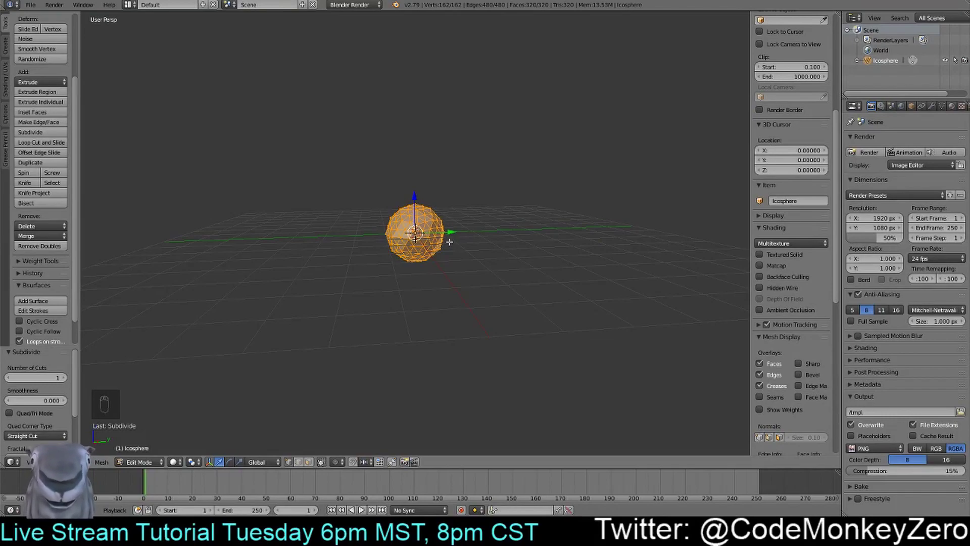
{"action": "middle_click_drag", "start_coordinate": [448, 242], "coordinate": [524, 244]}
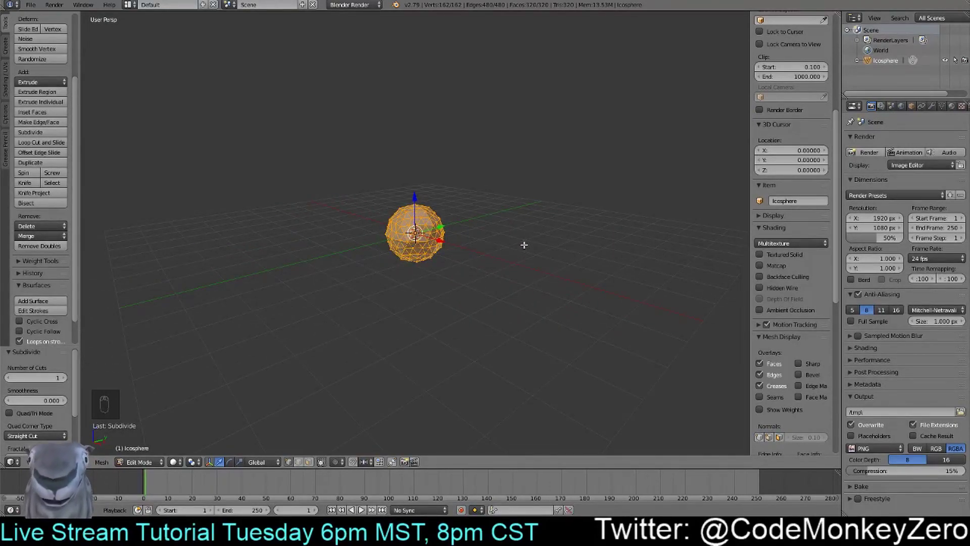
Subdivide the entire ico sphere mesh two more times with one cut each
{"action": "scroll", "coordinate": [507, 232], "scroll_direction": "up", "scroll_amount": 1}
{"action": "scroll", "coordinate": [499, 229], "scroll_direction": "up", "scroll_amount": 2}
{"action": "key", "text": "w"}
{"action": "left_click", "coordinate": [520, 224]}
{"action": "key", "text": "w"}
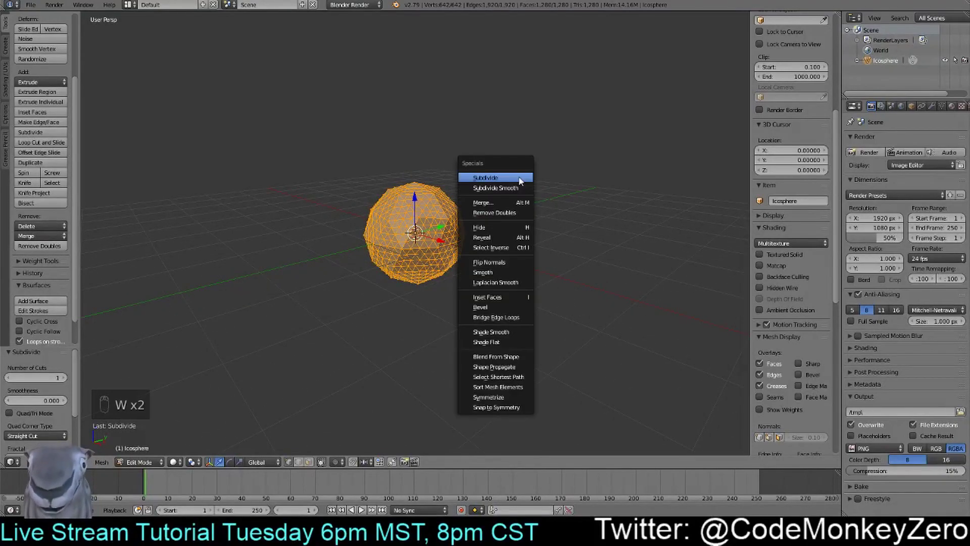
{"action": "left_click", "coordinate": [519, 177]}
{"action": "middle_click_drag", "start_coordinate": [500, 312], "coordinate": [559, 282]}
{"action": "middle_click_drag", "start_coordinate": [533, 239], "coordinate": [524, 314]}
{"action": "middle_click_drag", "start_coordinate": [516, 209], "coordinate": [531, 208]}
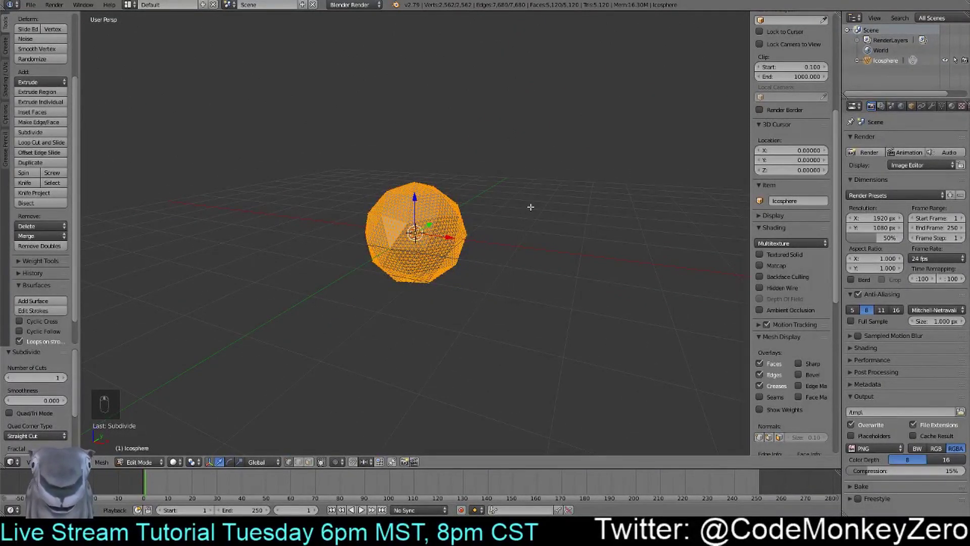
Box-select the lower half of the ico sphere in front view and delete its vertices, leaving a dome
{"action": "key", "text": "1"}
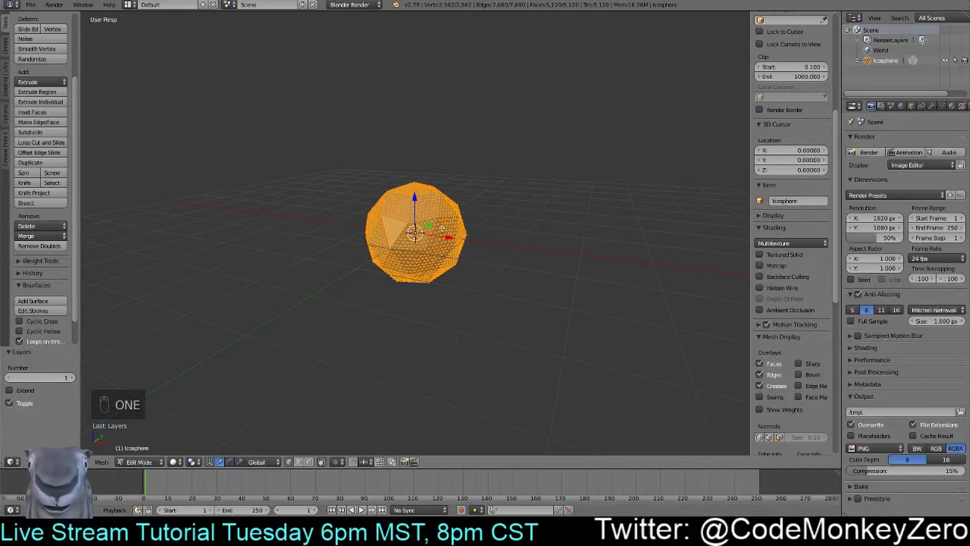
{"action": "key", "text": "KP_1"}
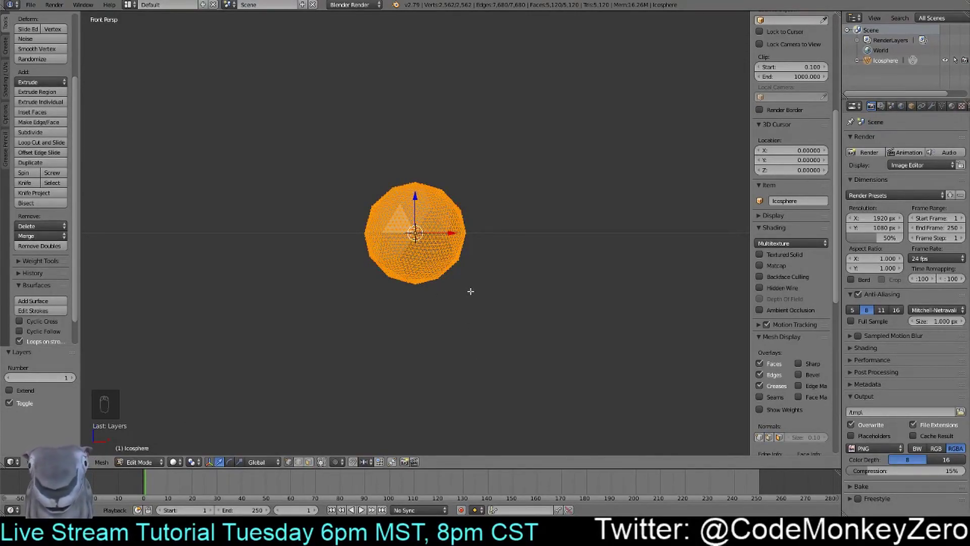
{"action": "key", "text": "a"}
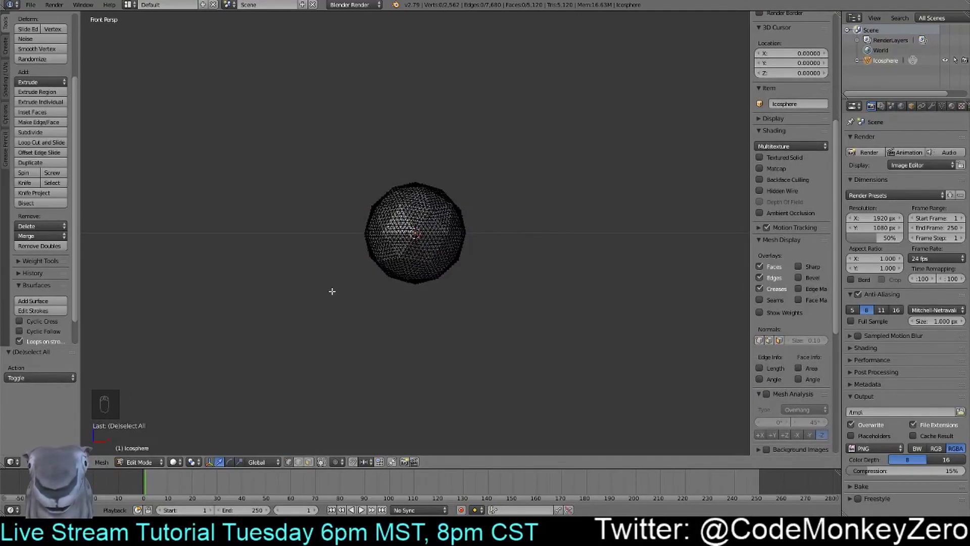
{"action": "key", "text": "a"}
{"action": "key", "text": "a"}
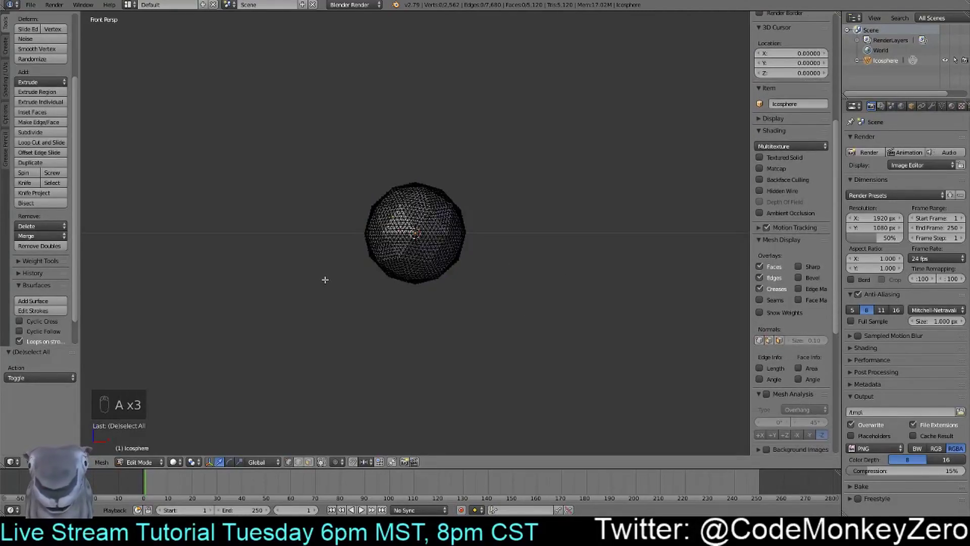
{"action": "key", "text": "b"}
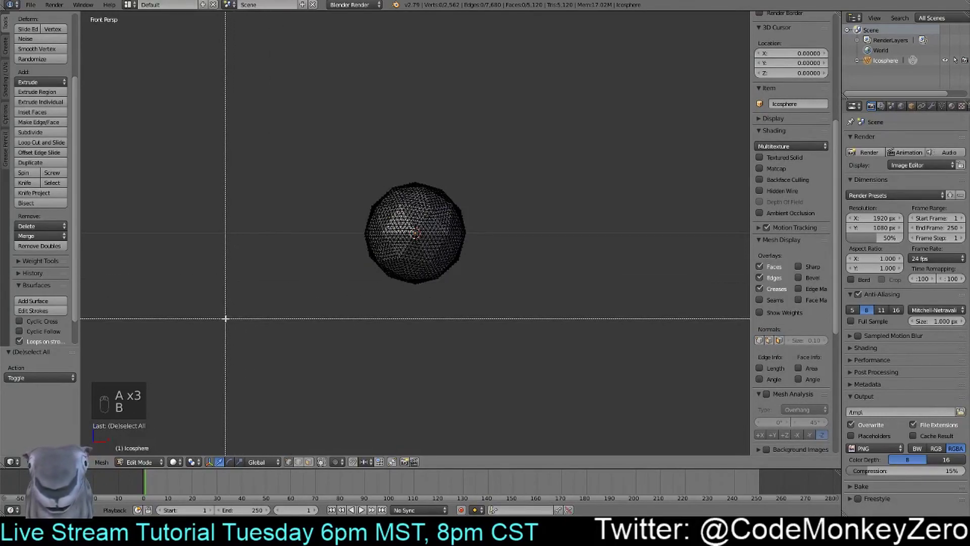
{"action": "left_click_drag", "start_coordinate": [222, 318], "coordinate": [537, 233]}
{"action": "middle_click_drag", "start_coordinate": [596, 327], "coordinate": [444, 349]}
{"action": "key", "text": "x"}
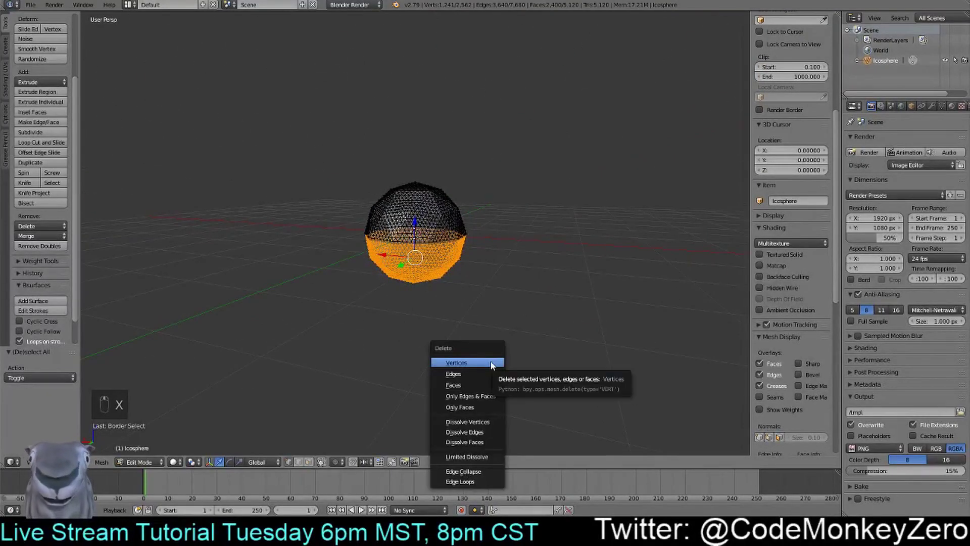
{"action": "left_click", "coordinate": [490, 361]}
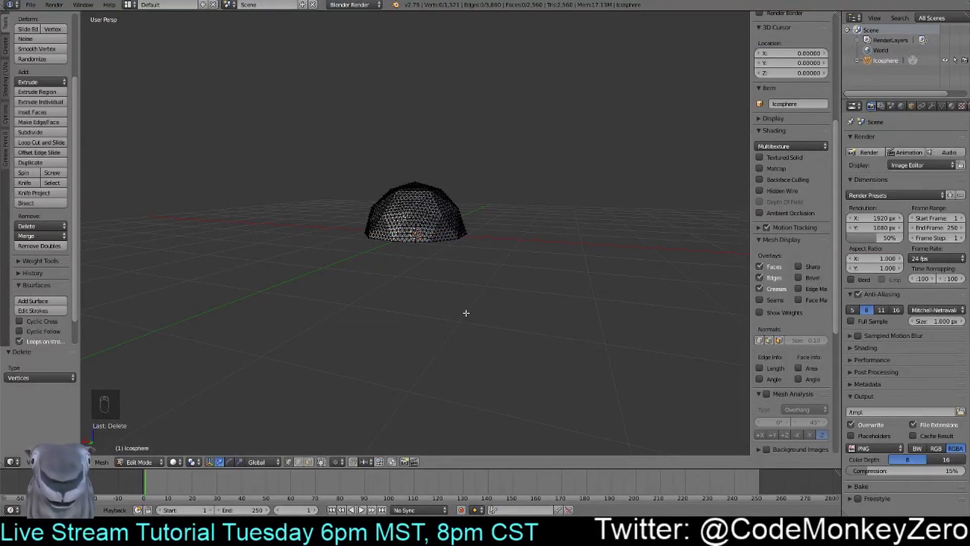
Compare the dome in front view by repeatedly switching between perspective and orthographic projection
{"action": "key", "text": "KP_1"}
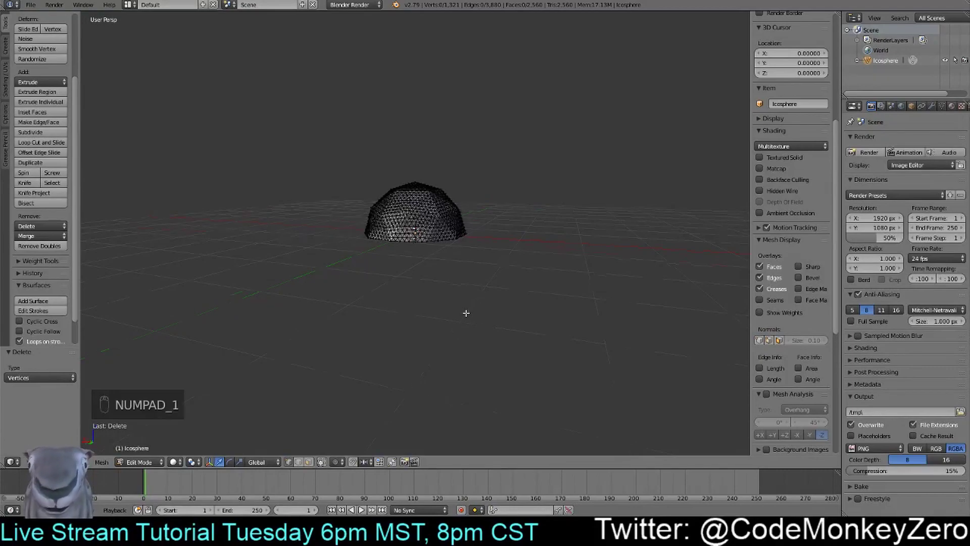
{"action": "key", "text": "KP_5"}
{"action": "key", "text": "KP_5"}
{"action": "key", "text": "KP_5"}
{"action": "key", "text": "KP_5"}
{"action": "key", "text": "KP_5"}
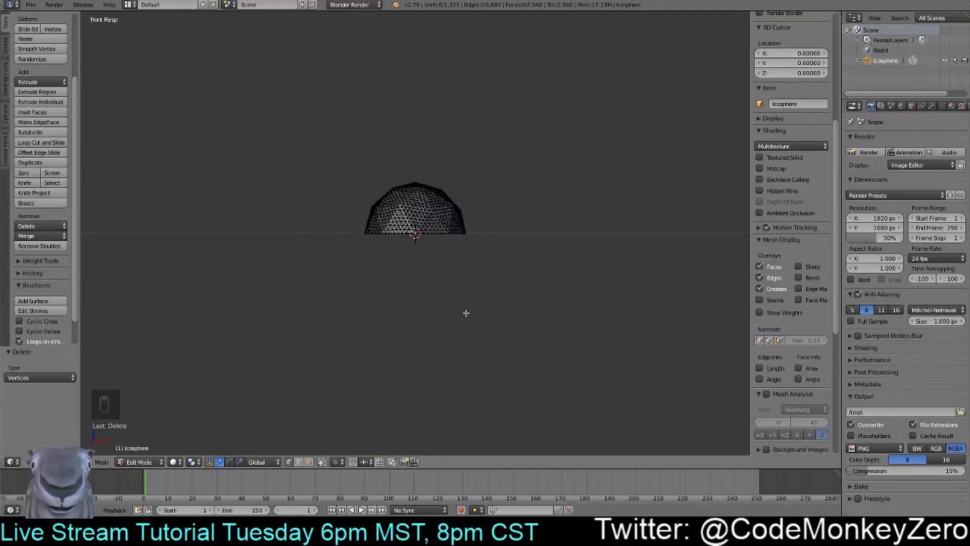
{"action": "key", "text": "KP_5"}
{"action": "key", "text": "KP_5"}
{"action": "key", "text": "KP_5"}
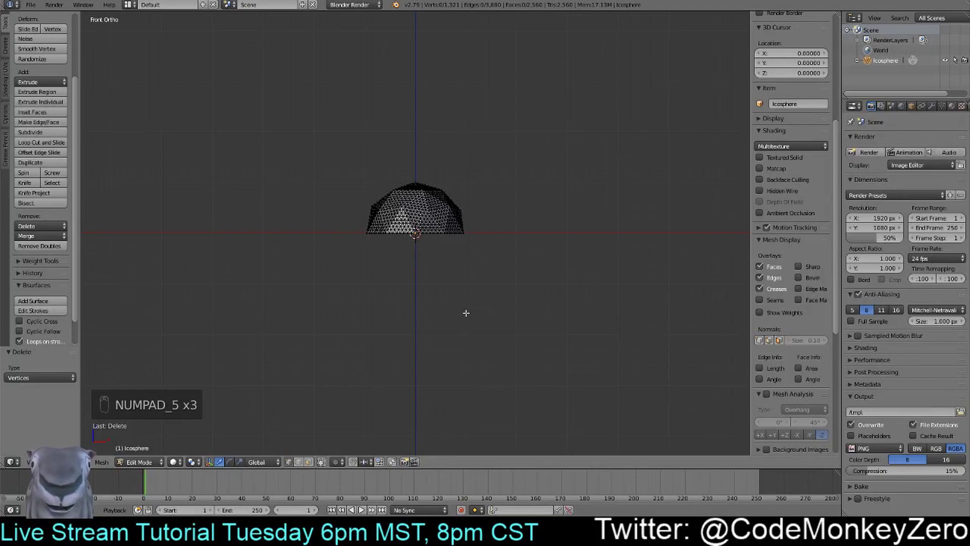
{"action": "key", "text": "KP_5"}
{"action": "key", "text": "KP_5"}
{"action": "key", "text": "KP_5"}
{"action": "key", "text": "KP_5"}
{"action": "key", "text": "KP_5"}
{"action": "key", "text": "KP_5"}
{"action": "key", "text": "KP_5"}
{"action": "key", "text": "KP_5"}
{"action": "key", "text": "KP_5"}
{"action": "key", "text": "KP_5"}
{"action": "key", "text": "KP_5"}
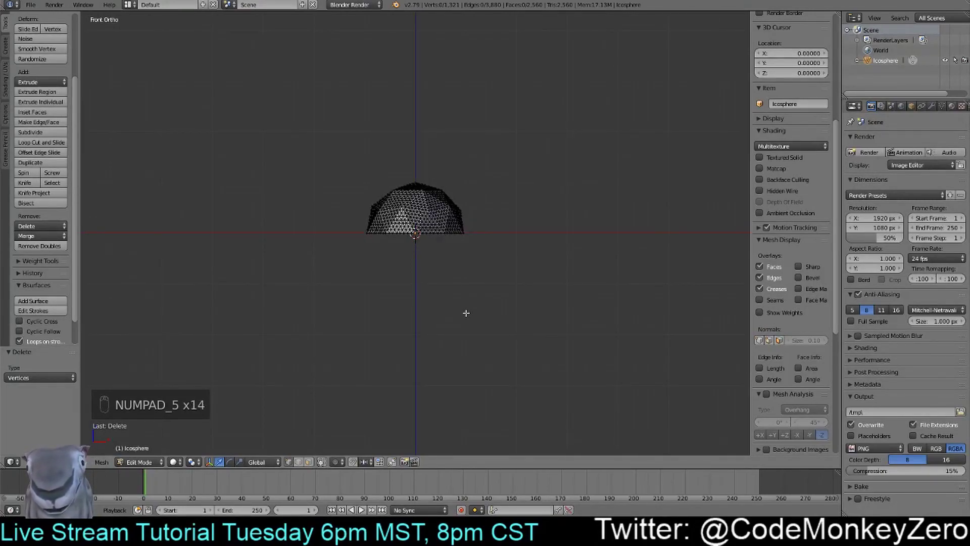
{"action": "key", "text": "KP_5"}
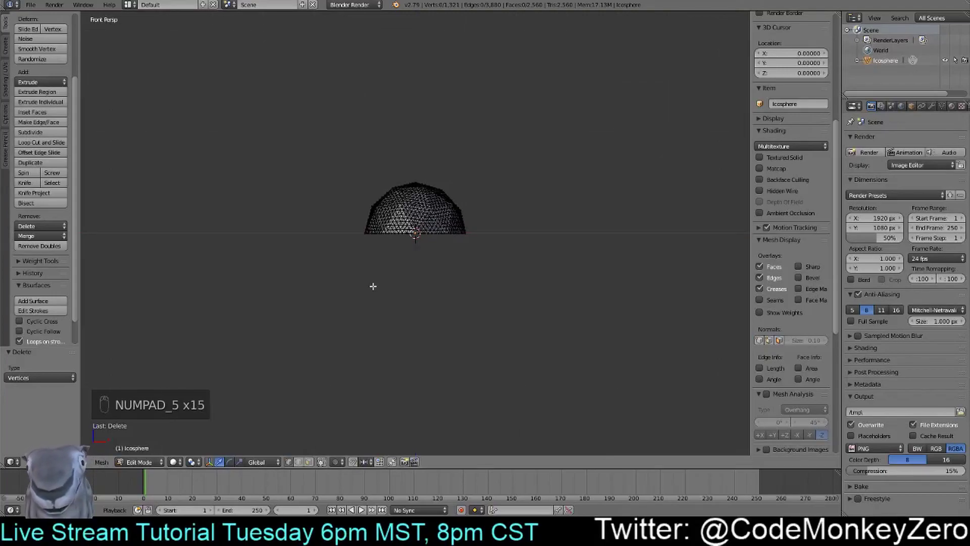
Examine the dome from several angles in perspective, from the front in orthographic projection, and from other orthographic angles
{"action": "middle_click_drag", "start_coordinate": [373, 284], "coordinate": [490, 342]}
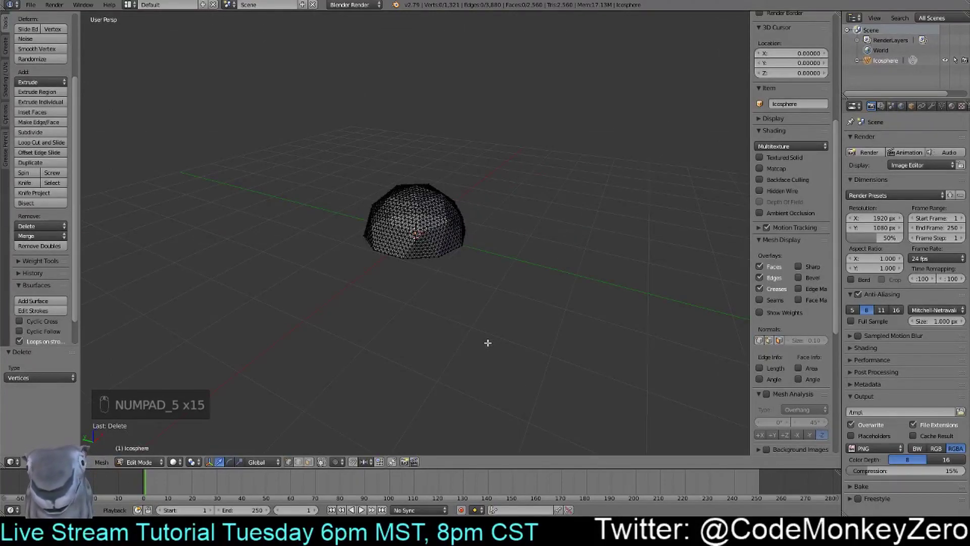
{"action": "middle_click_drag", "start_coordinate": [555, 338], "coordinate": [522, 307]}
{"action": "key", "text": "KP_5"}
{"action": "key", "text": "KP_1"}
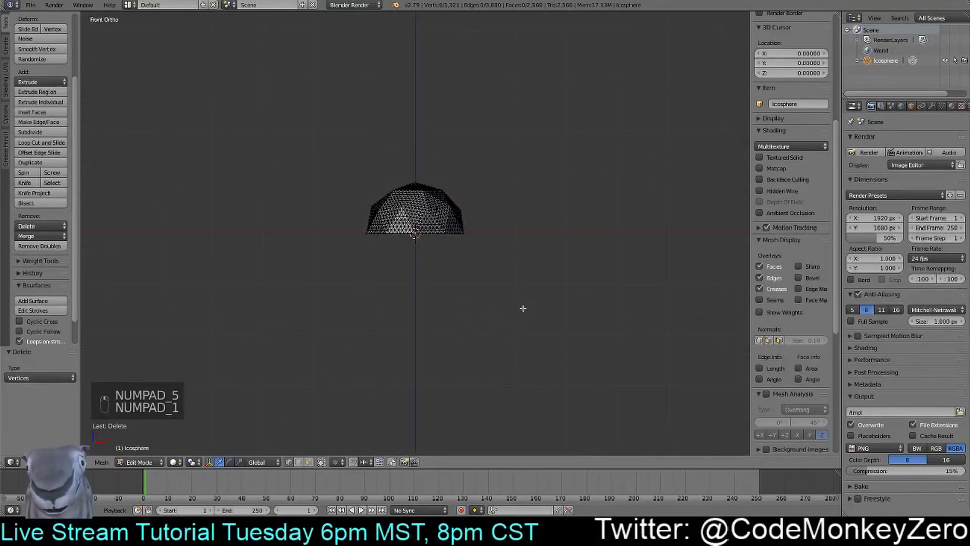
{"action": "middle_click_drag", "start_coordinate": [441, 265], "coordinate": [514, 327]}
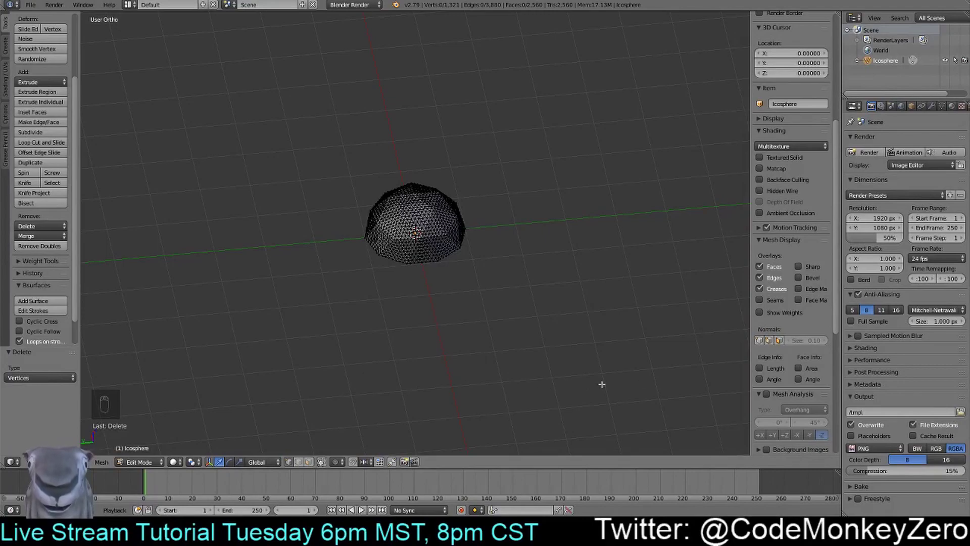
{"action": "middle_click_drag", "start_coordinate": [368, 353], "coordinate": [444, 392]}
{"action": "middle_click_drag", "start_coordinate": [483, 261], "coordinate": [525, 279]}
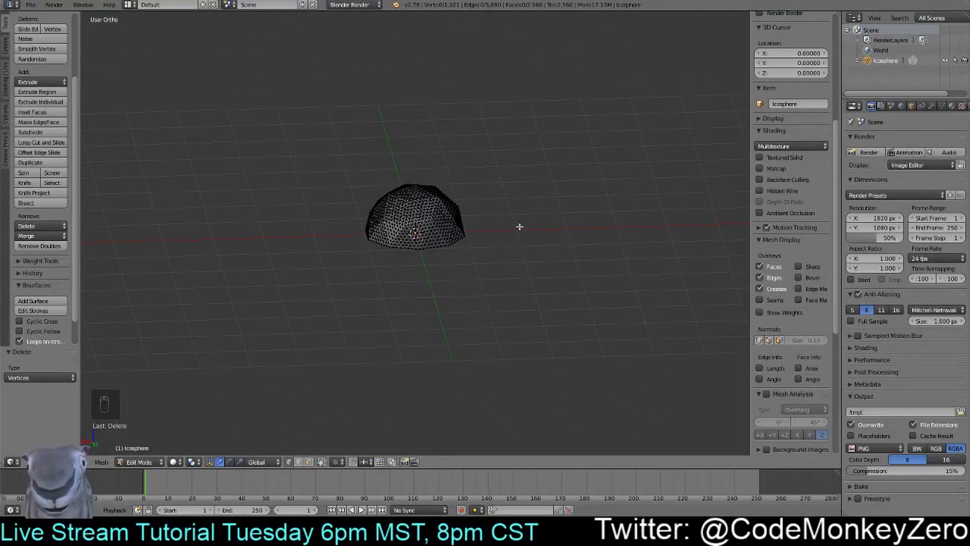
Select all of the dome's geometry and scale it uniformly by a factor of 8
{"action": "key", "text": "a"}
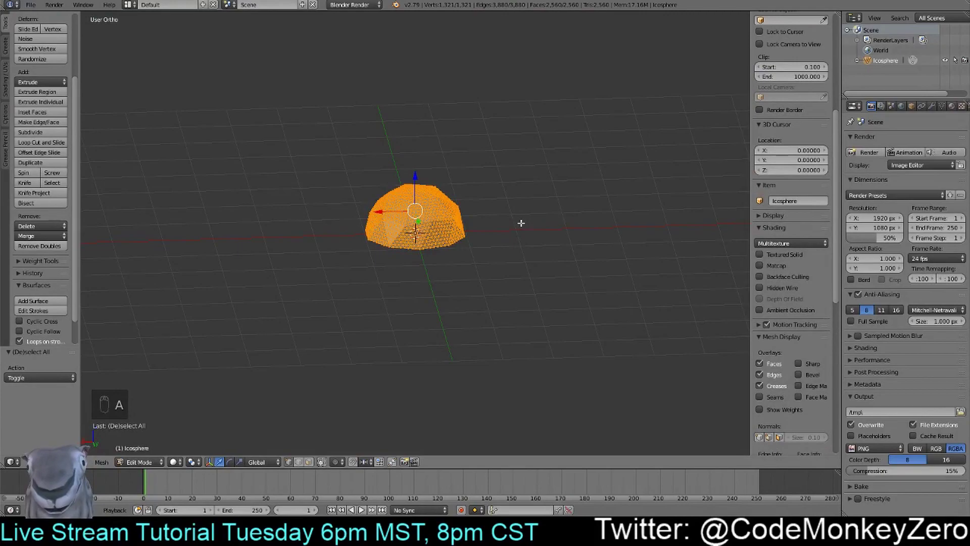
{"action": "key", "text": "s"}
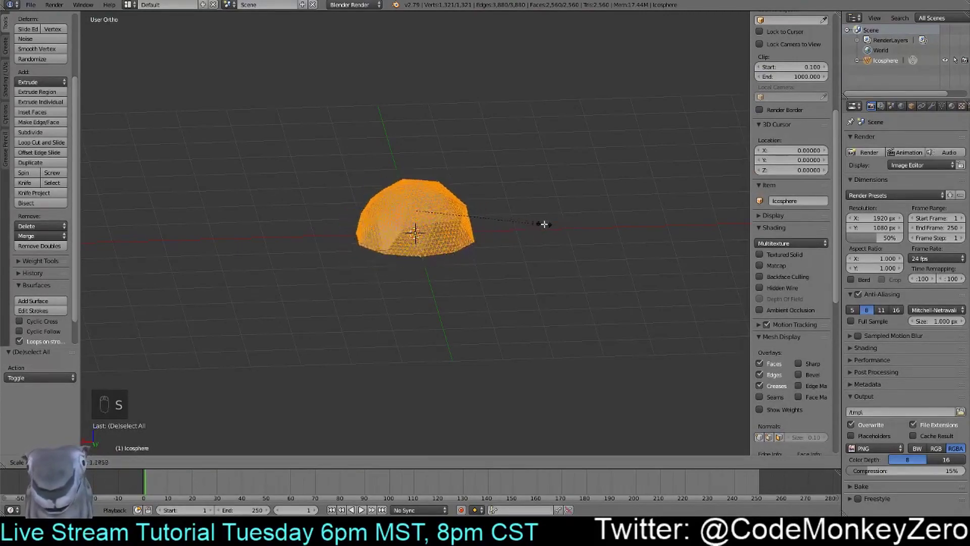
{"action": "key", "text": "8"}
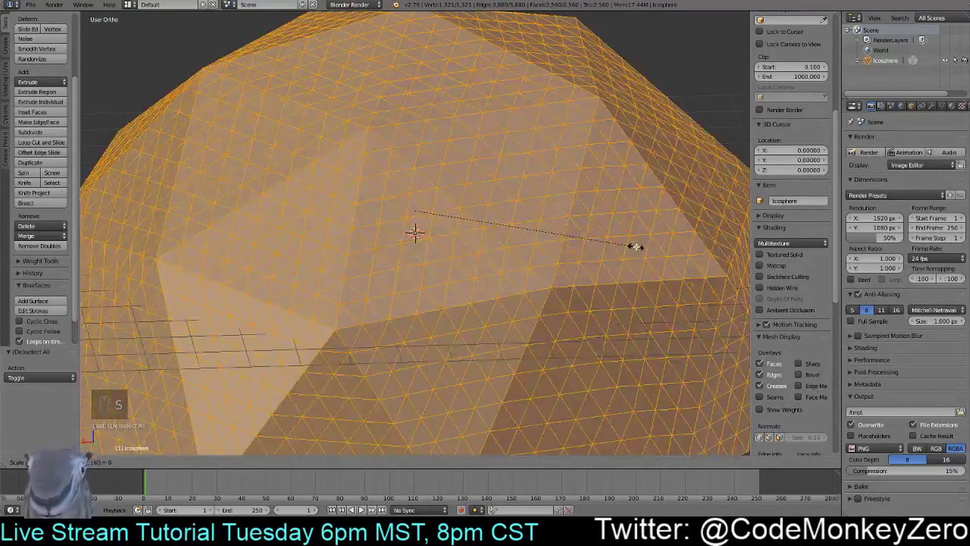
{"action": "left_click", "coordinate": [636, 247]}
{"action": "scroll", "coordinate": [632, 250], "scroll_direction": "down", "scroll_amount": 4}
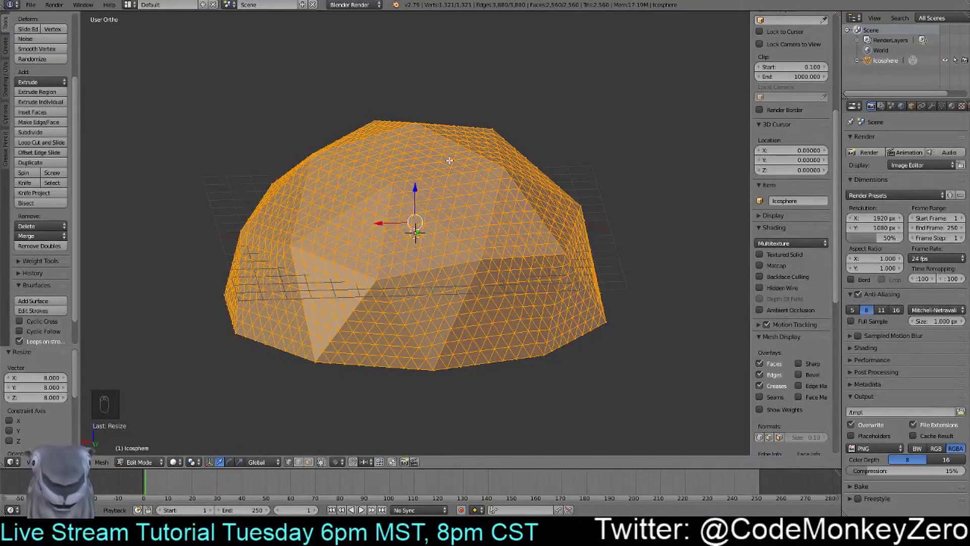
{"action": "mouse_move", "coordinate": [449, 160]}
{"action": "middle_mouse_down"}
{"action": "mouse_move", "coordinate": [481, 123]}
{"action": "mouse_move", "coordinate": [456, 162]}
{"action": "middle_mouse_up"}
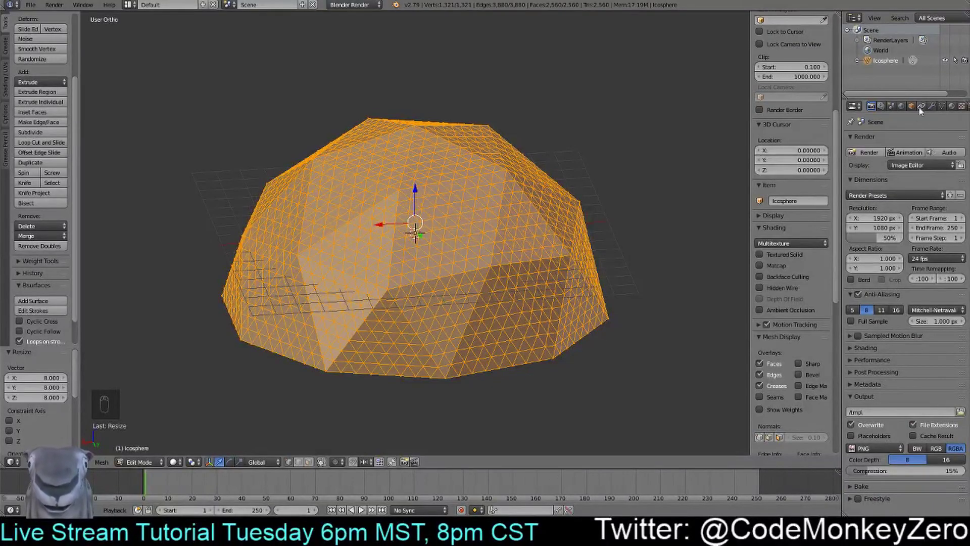
Create a new material for the dome with a turquoise diffuse color and view the colored dome in Object Mode
{"action": "left_click", "coordinate": [952, 107]}
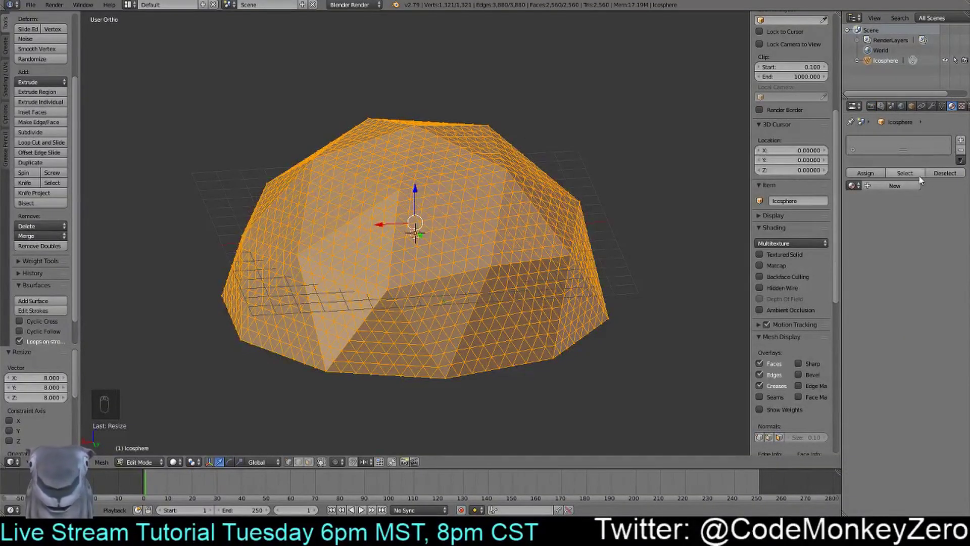
{"action": "left_click", "coordinate": [894, 186]}
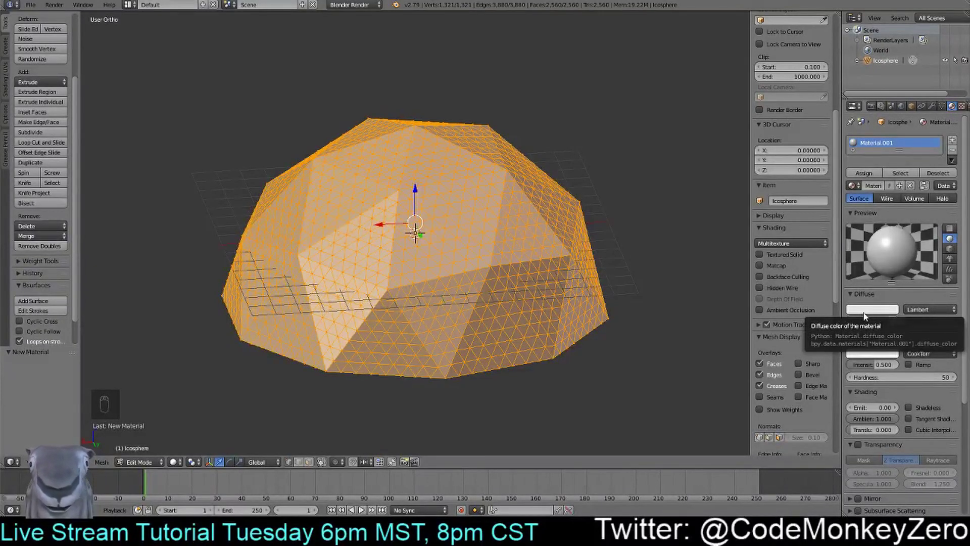
{"action": "left_click", "coordinate": [864, 309]}
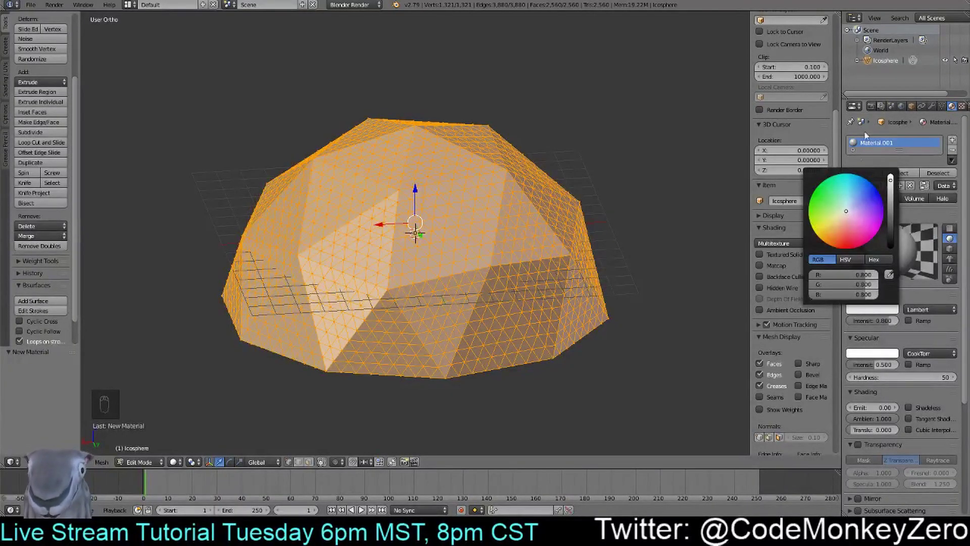
{"action": "left_click_drag", "start_coordinate": [845, 208], "coordinate": [849, 177]}
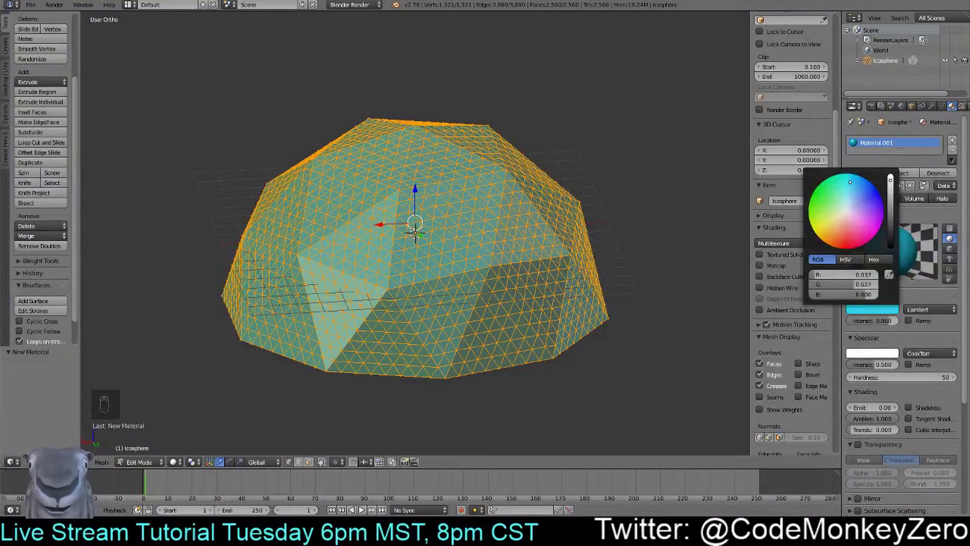
{"action": "middle_click_drag", "start_coordinate": [660, 222], "coordinate": [642, 73]}
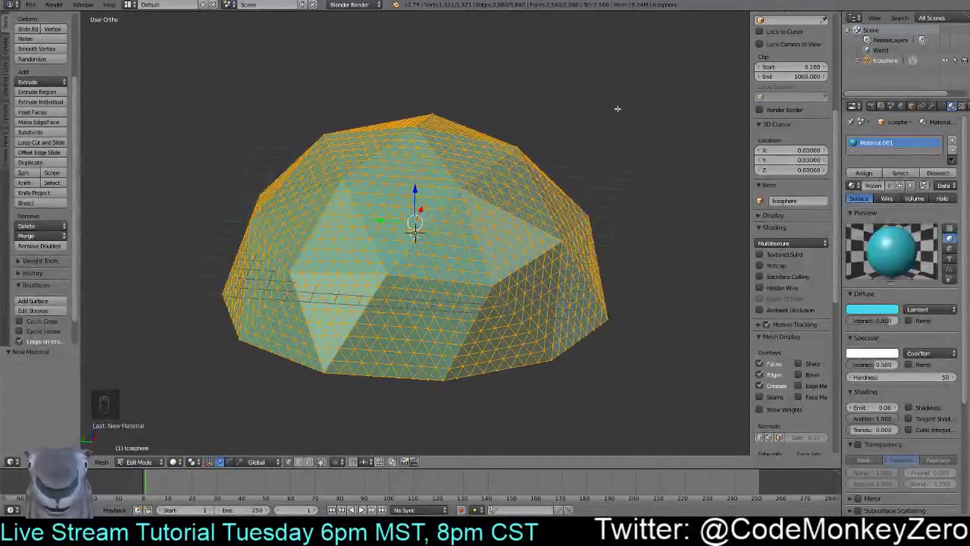
{"action": "key", "text": "Tab"}
{"action": "middle_click_drag", "start_coordinate": [626, 185], "coordinate": [631, 185]}
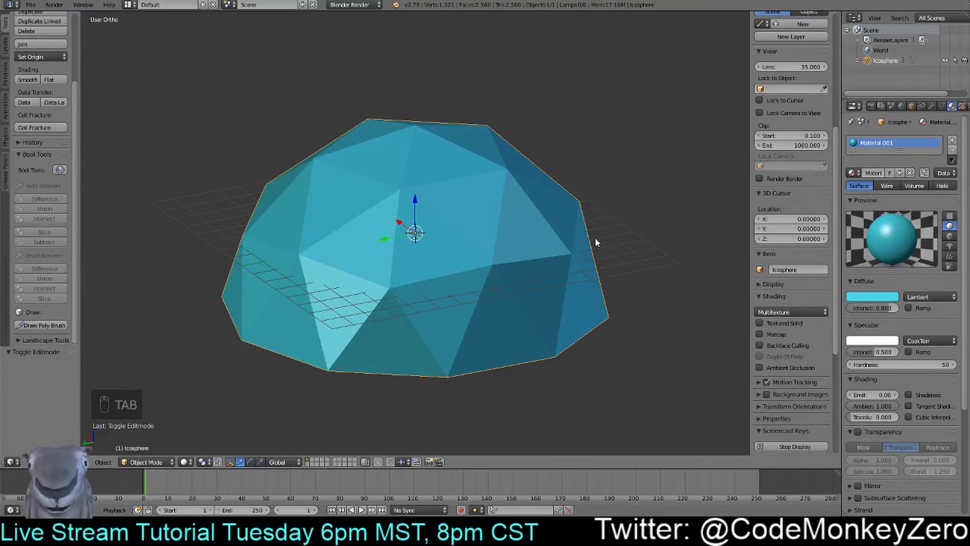
{"action": "middle_click_drag", "start_coordinate": [570, 219], "coordinate": [511, 204]}
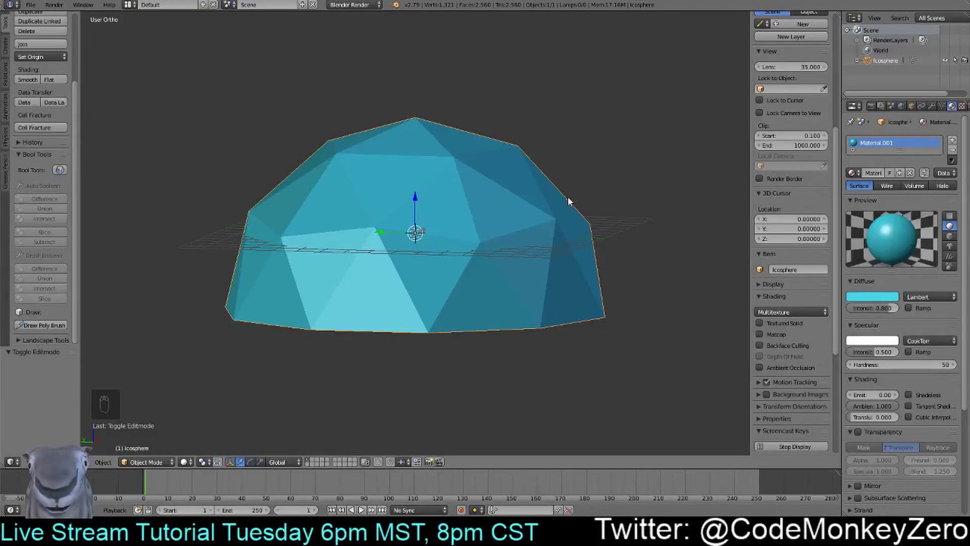
In Edit Mode, change the dome material's diffuse color to a sandy yellow of about R 0.8, G 0.622, B 0.269
{"action": "key", "text": "Tab"}
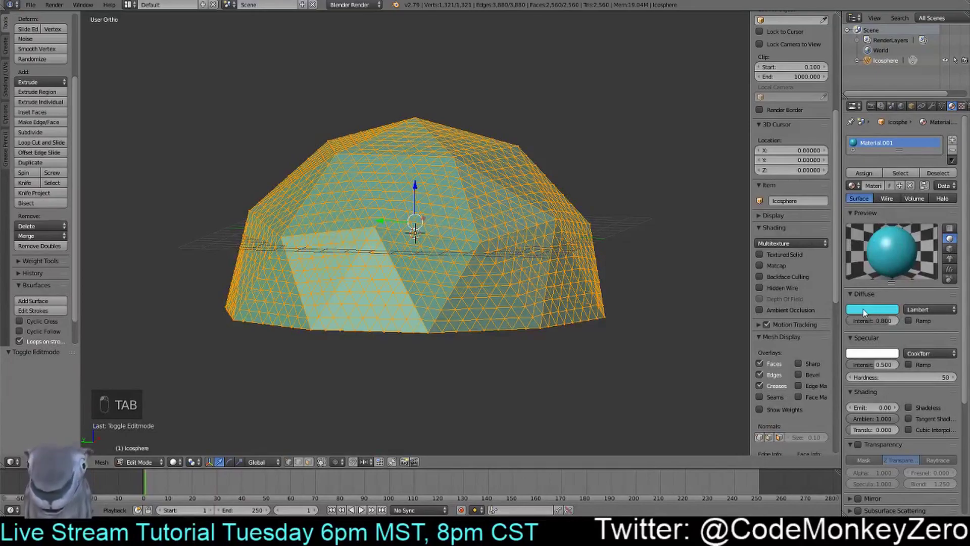
{"action": "left_click", "coordinate": [864, 312]}
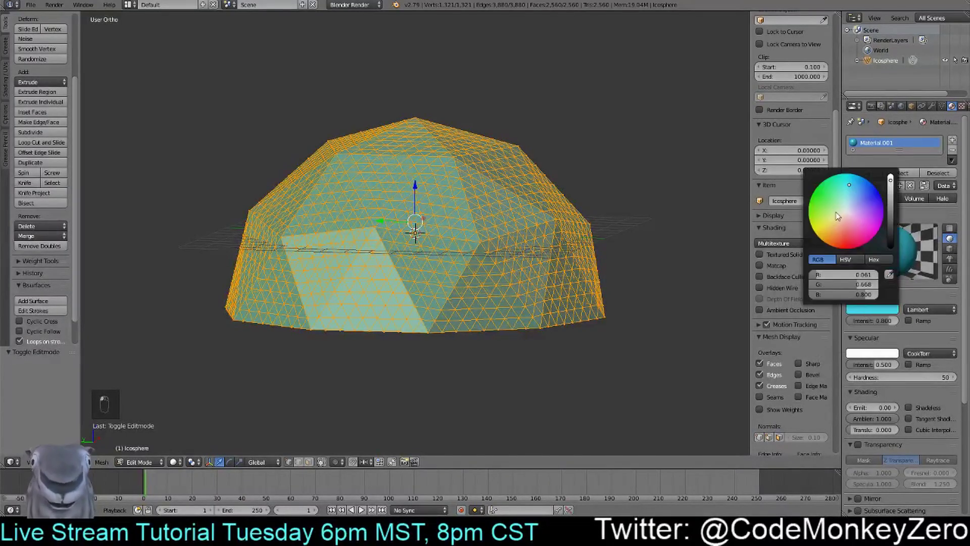
{"action": "mouse_move", "coordinate": [850, 183]}
{"action": "left_mouse_down"}
{"action": "mouse_move", "coordinate": [846, 217]}
{"action": "mouse_move", "coordinate": [837, 221]}
{"action": "left_mouse_up"}
{"action": "middle_click_drag", "start_coordinate": [664, 230], "coordinate": [616, 248]}
Set the dome material's diffuse color to a pale green and return to Object Mode
{"action": "left_click", "coordinate": [872, 307]}
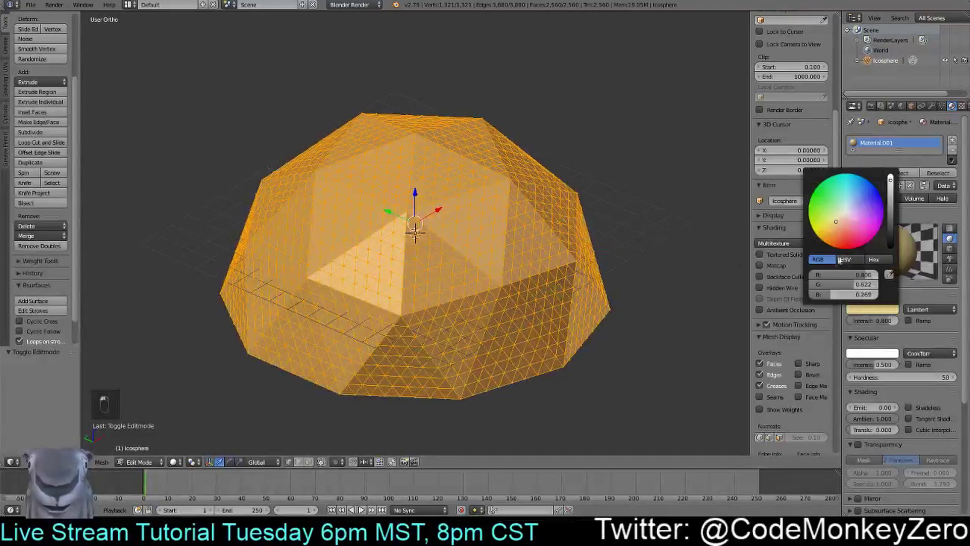
{"action": "left_click_drag", "start_coordinate": [836, 222], "coordinate": [844, 214]}
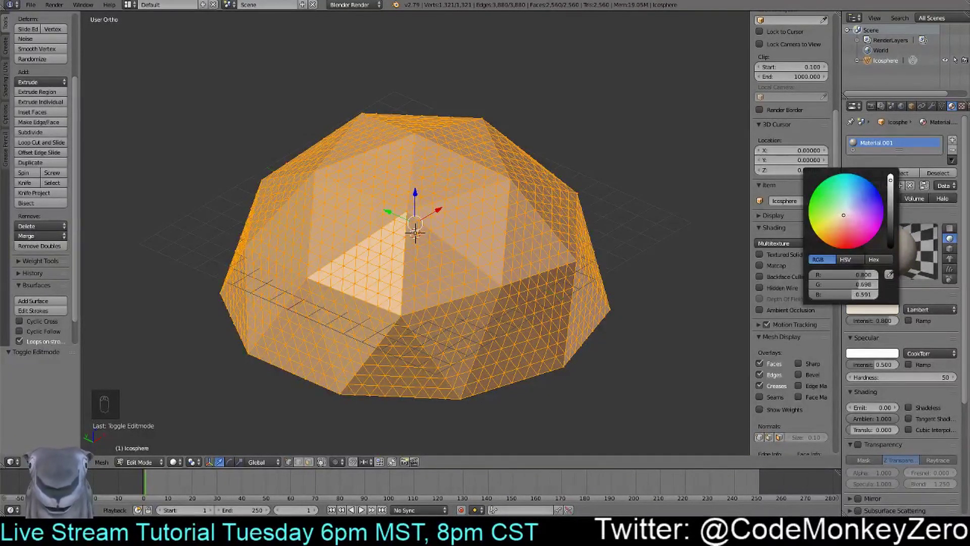
{"action": "left_click_drag", "start_coordinate": [844, 214], "coordinate": [840, 210]}
{"action": "middle_click_drag", "start_coordinate": [715, 242], "coordinate": [596, 299]}
{"action": "key", "text": "Tab"}
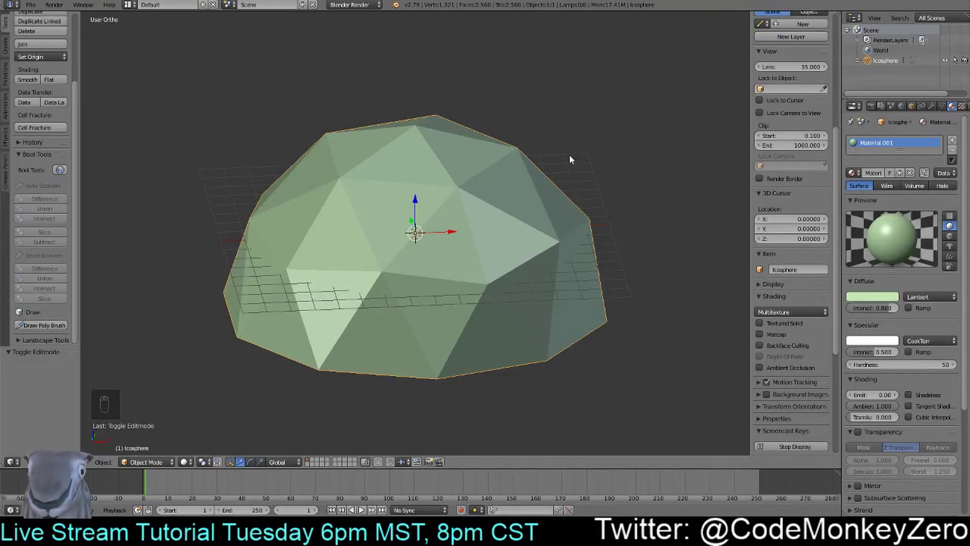
Examine the pale green dome in Object Mode from several angles, including its hollow underside
{"action": "middle_click_drag", "start_coordinate": [477, 192], "coordinate": [500, 230]}
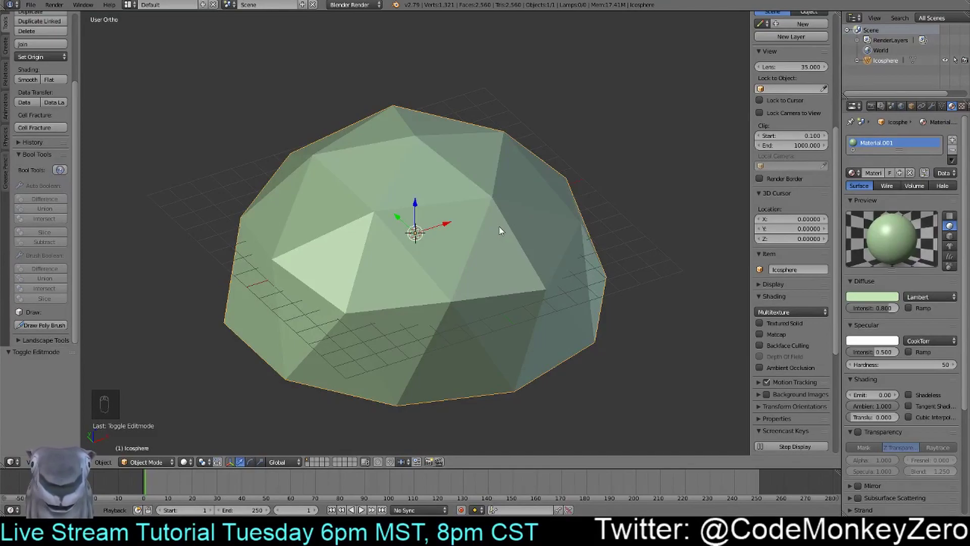
{"action": "middle_click_drag", "start_coordinate": [464, 251], "coordinate": [464, 127]}
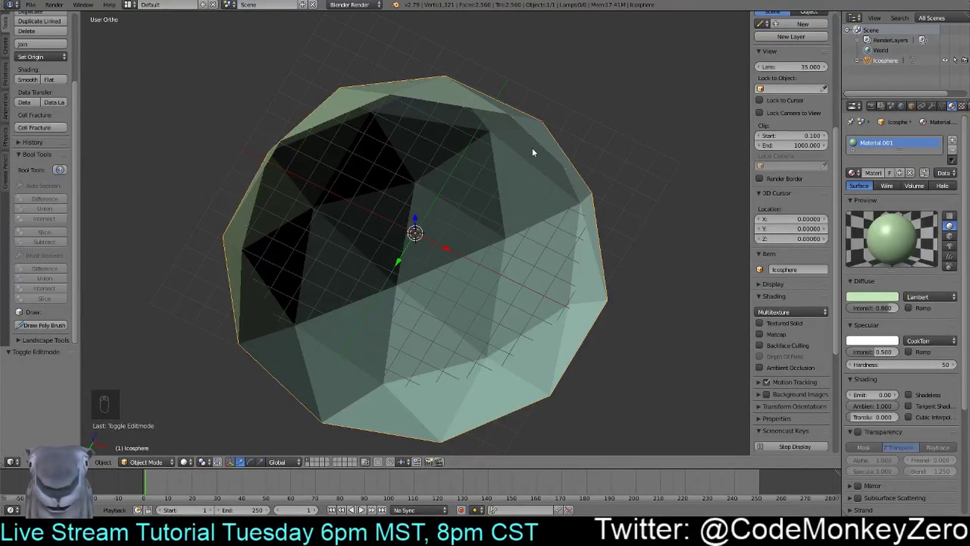
{"action": "middle_click_drag", "start_coordinate": [524, 158], "coordinate": [491, 148]}
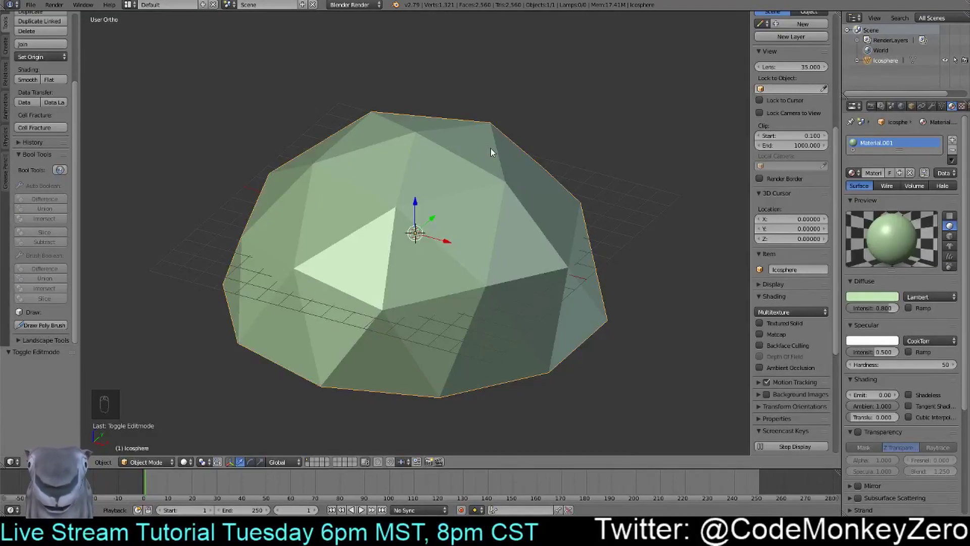
{"action": "middle_click_drag", "start_coordinate": [476, 152], "coordinate": [460, 201]}
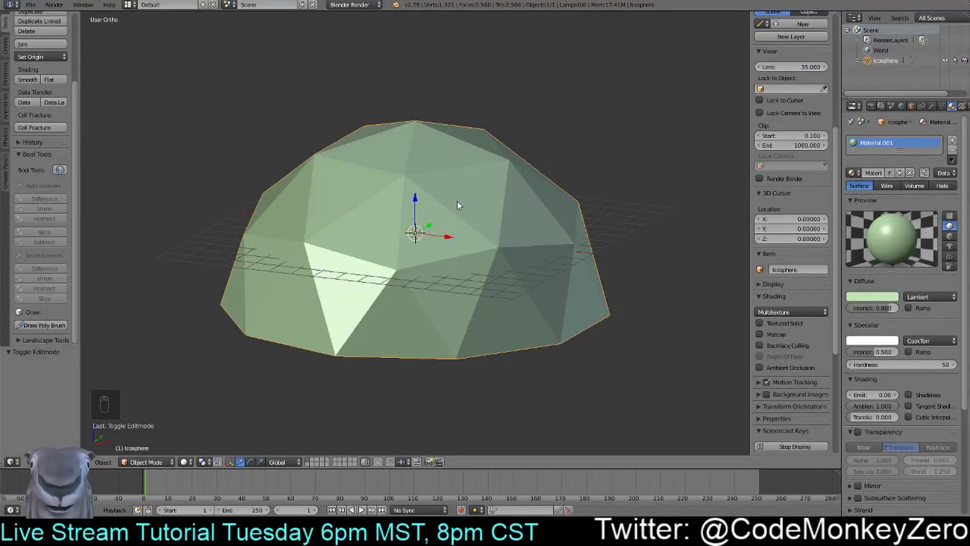
{"action": "middle_click_drag", "start_coordinate": [463, 195], "coordinate": [542, 248]}
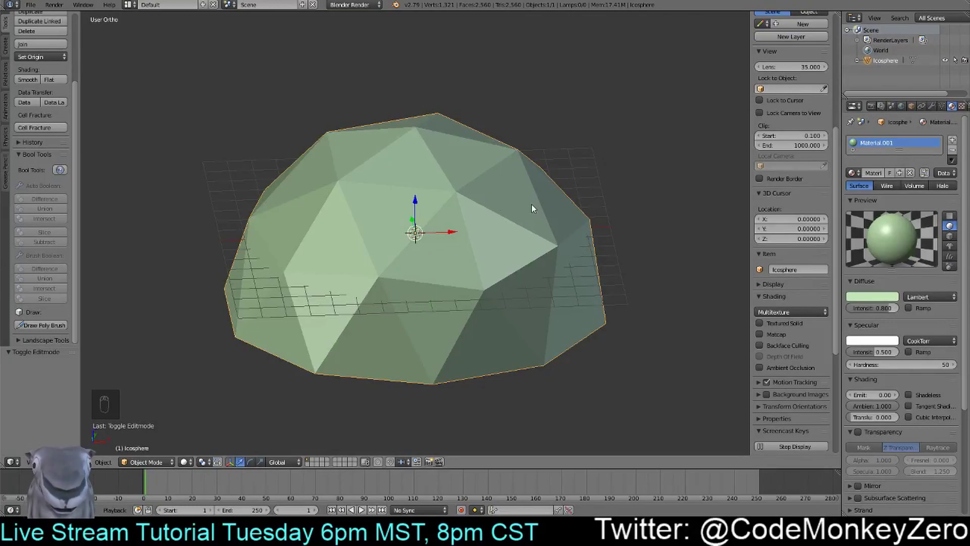
{"action": "middle_click_drag", "start_coordinate": [491, 190], "coordinate": [551, 173]}
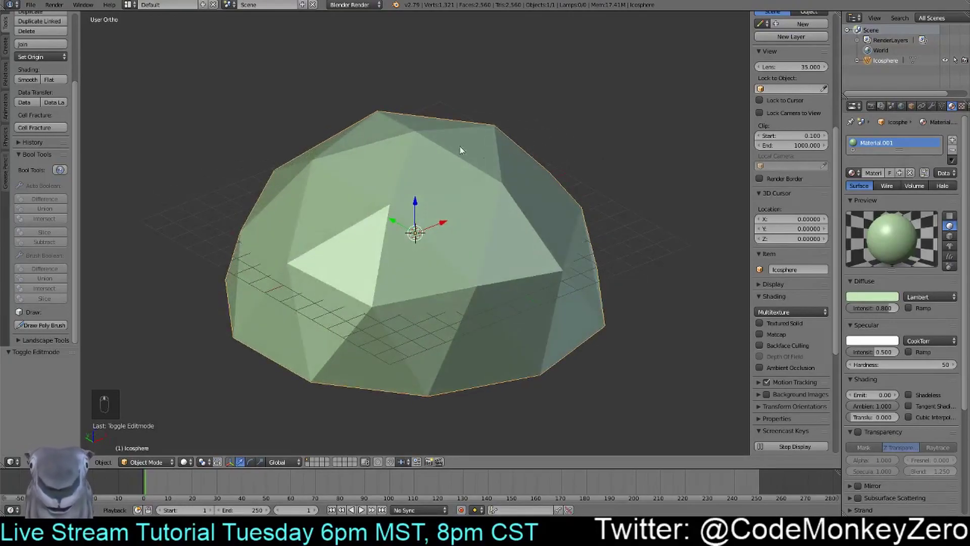
Enter Edit Mode and add a Displace modifier with a new texture to the dome
{"action": "key", "text": "Tab"}
{"action": "middle_click_drag", "start_coordinate": [660, 249], "coordinate": [613, 244]}
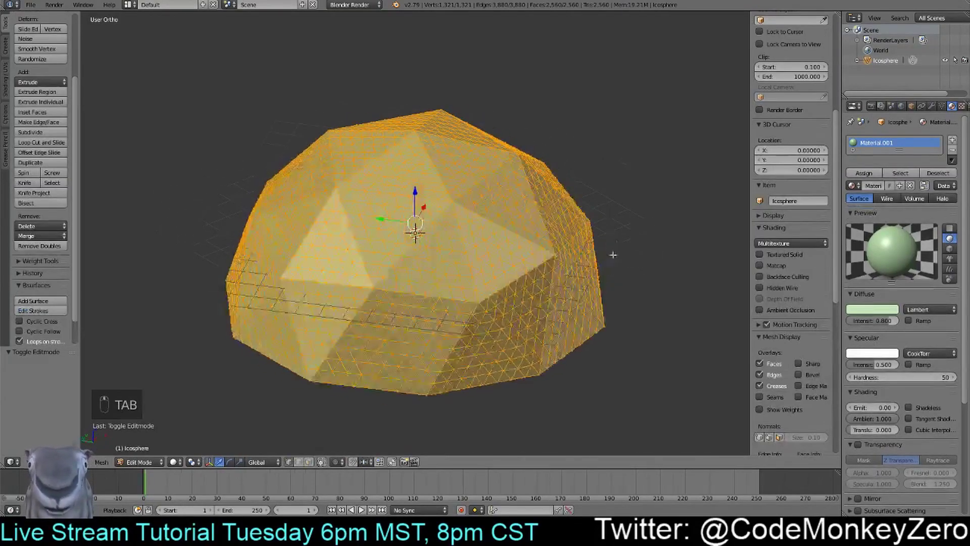
{"action": "middle_click_drag", "start_coordinate": [574, 276], "coordinate": [435, 262]}
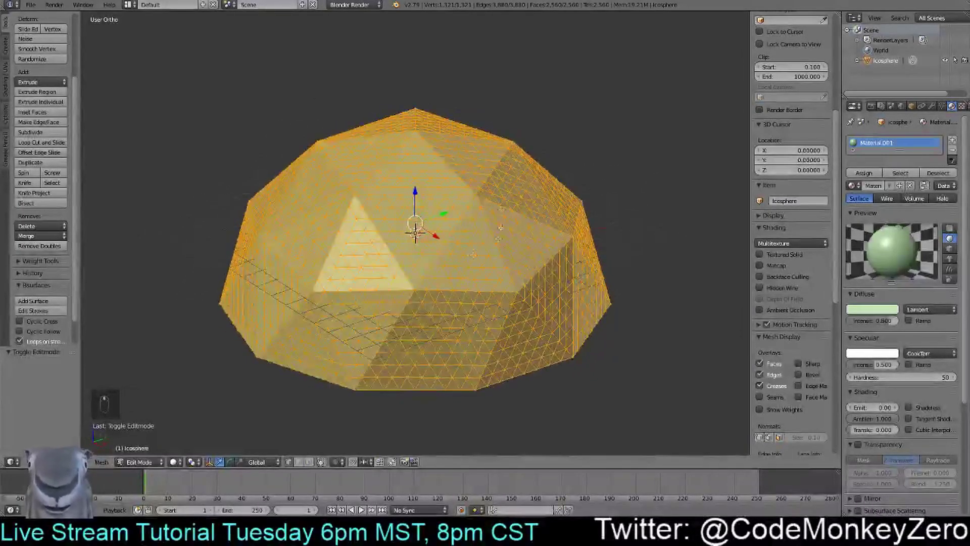
{"action": "scroll", "coordinate": [435, 262], "scroll_direction": "down", "scroll_amount": 2}
{"action": "scroll", "coordinate": [435, 262], "scroll_direction": "up", "scroll_amount": 1}
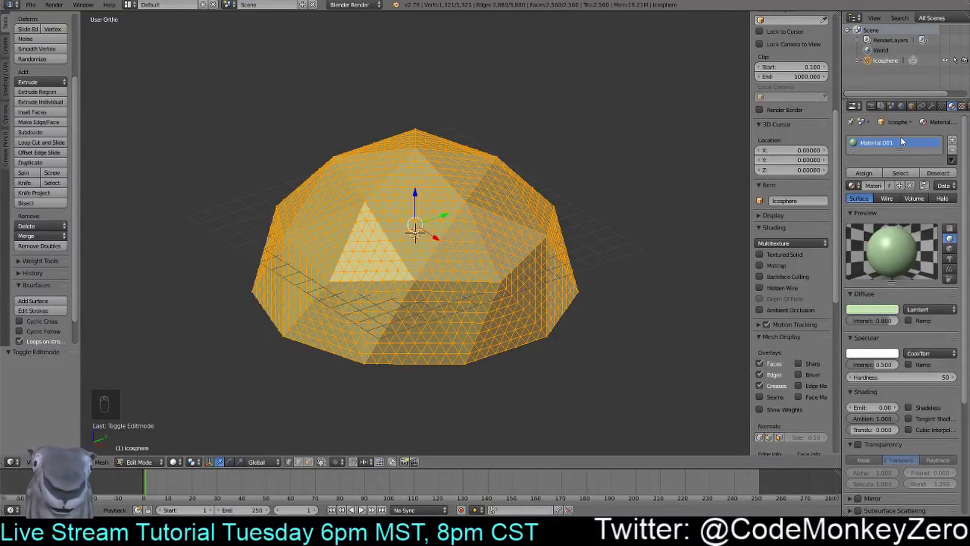
{"action": "left_click", "coordinate": [930, 107]}
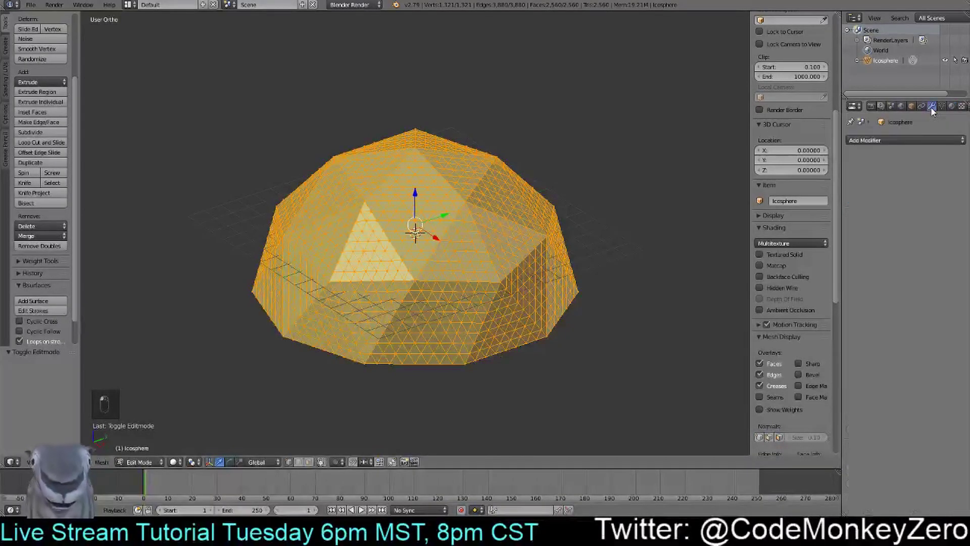
{"action": "left_click", "coordinate": [879, 142]}
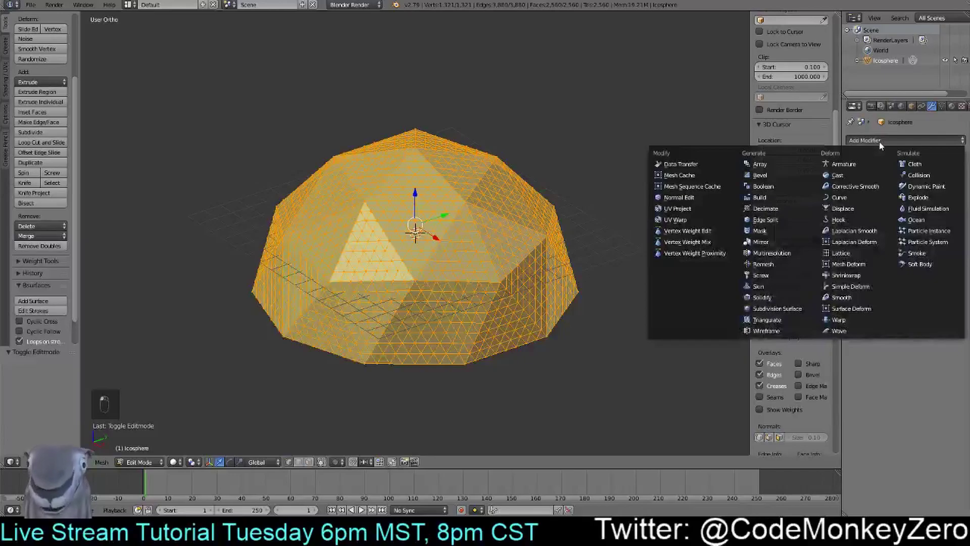
{"action": "left_click", "coordinate": [847, 209]}
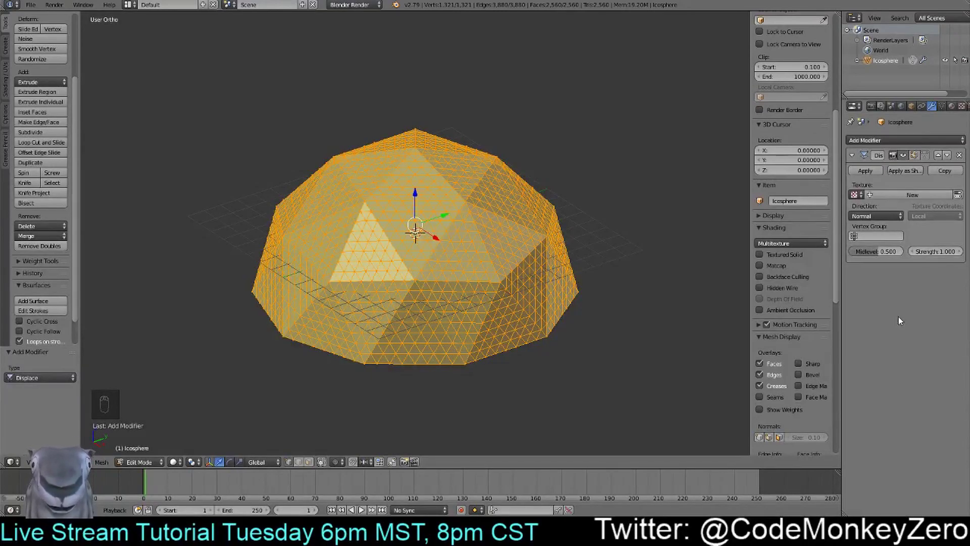
{"action": "left_click", "coordinate": [910, 195]}
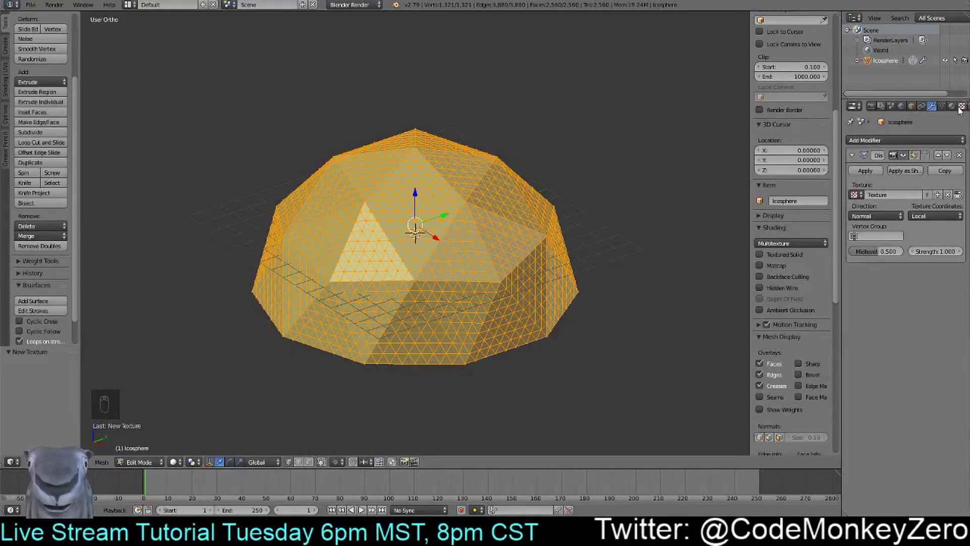
Set the displacement texture's type to Clouds
{"action": "scroll", "coordinate": [960, 110], "scroll_direction": "down", "scroll_amount": 2}
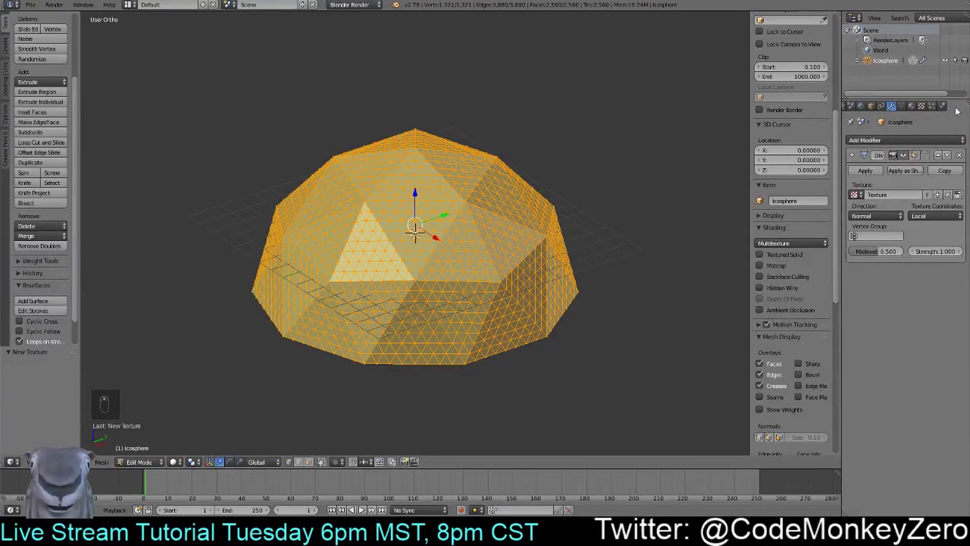
{"action": "left_click", "coordinate": [922, 106]}
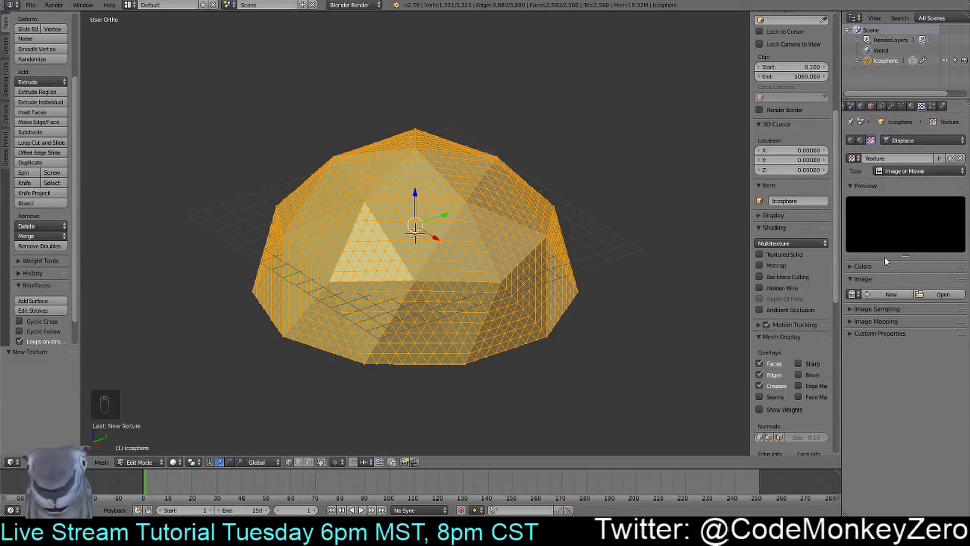
{"action": "left_click", "coordinate": [899, 172]}
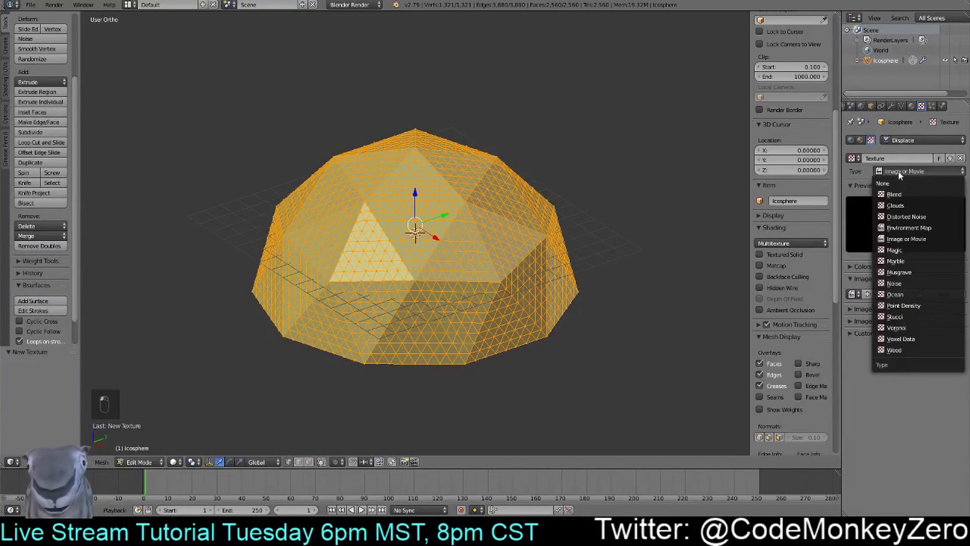
{"action": "left_click", "coordinate": [896, 206]}
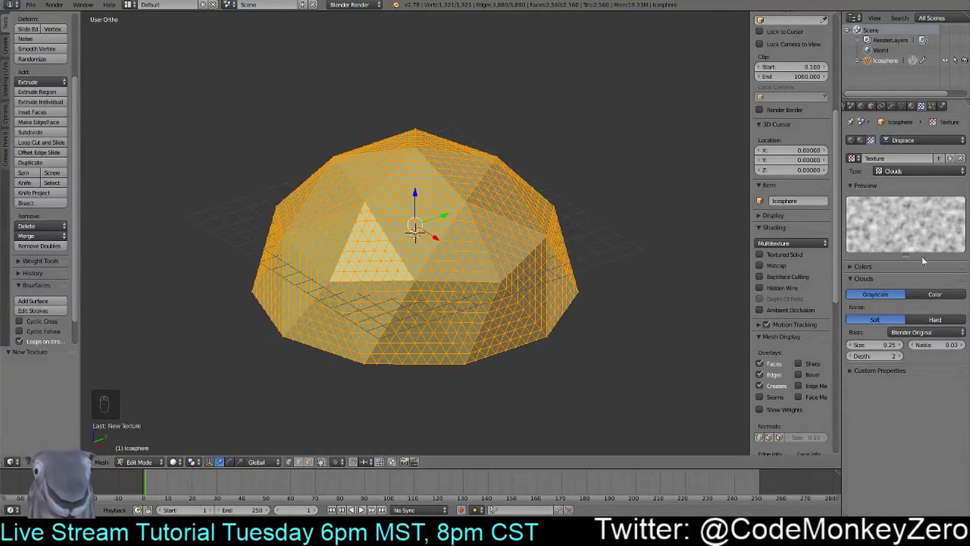
Try a Displace strength of 3.7 in Object Mode, and finally set the modifier's strength to 1
{"action": "left_click", "coordinate": [892, 106]}
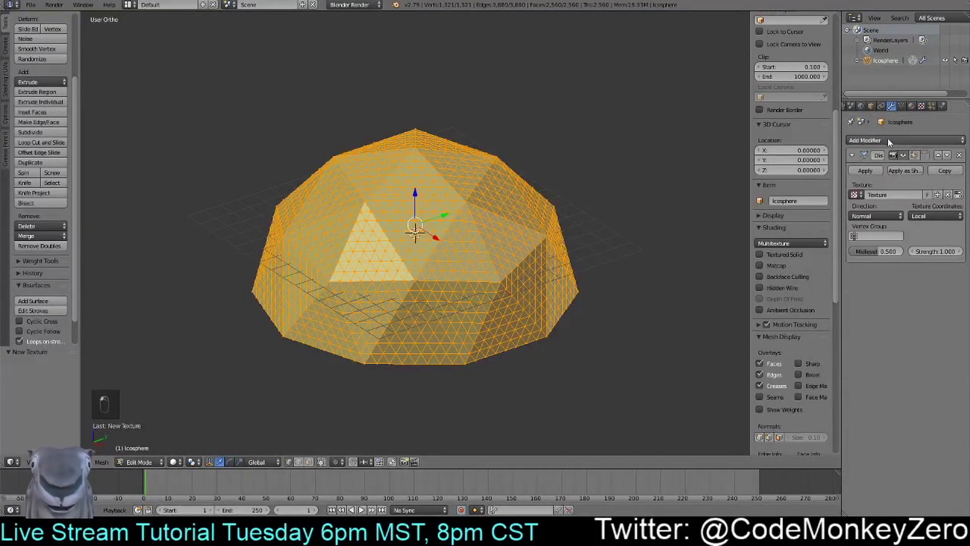
{"action": "left_click_drag", "start_coordinate": [926, 251], "coordinate": [936, 251]}
{"action": "key", "text": "Tab"}
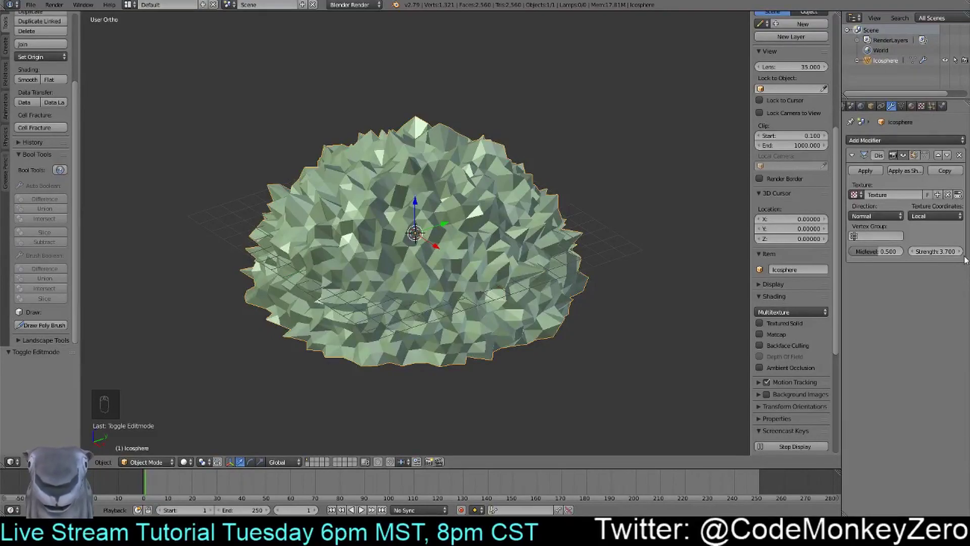
{"action": "left_click", "coordinate": [923, 252]}
{"action": "type", "text": "1"}
{"action": "key", "text": "Return"}
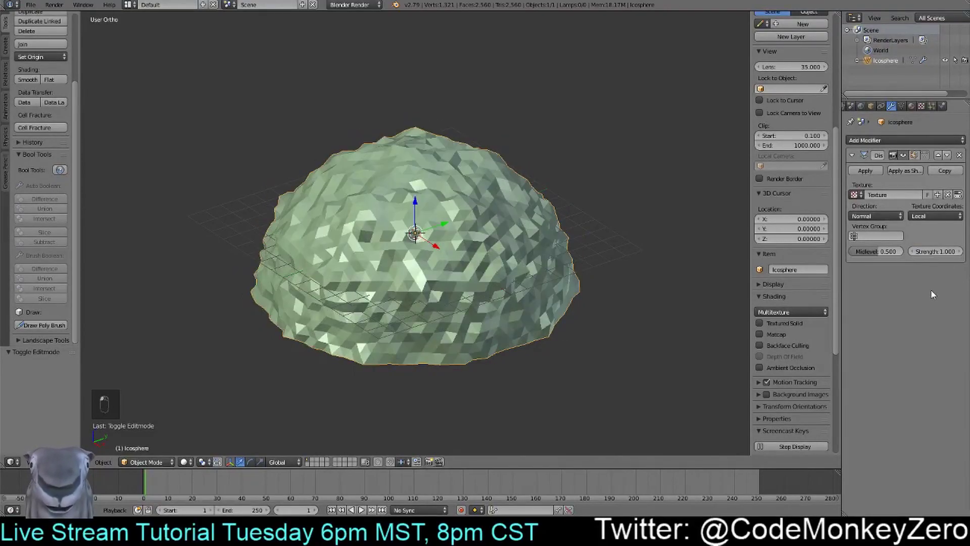
Examine the displaced surface of the dome from several sides
{"action": "middle_click_drag", "start_coordinate": [607, 352], "coordinate": [494, 341]}
{"action": "middle_click_drag", "start_coordinate": [582, 305], "coordinate": [497, 305]}
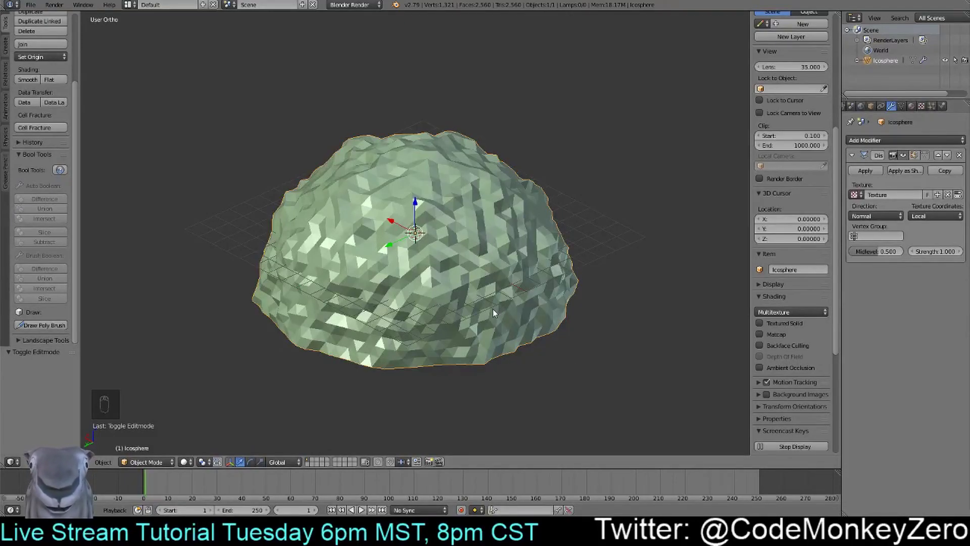
{"action": "middle_click_drag", "start_coordinate": [388, 272], "coordinate": [500, 240]}
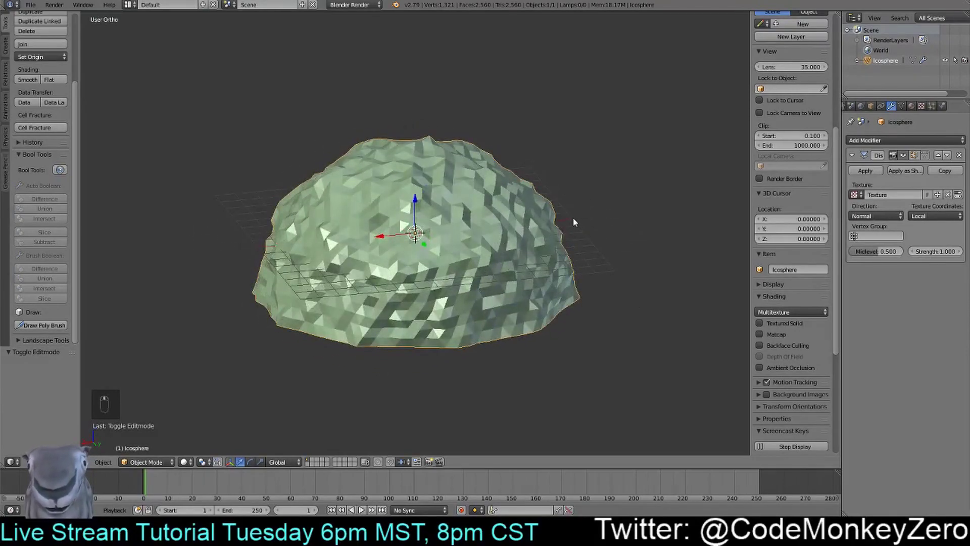
{"action": "middle_click_drag", "start_coordinate": [551, 203], "coordinate": [540, 208]}
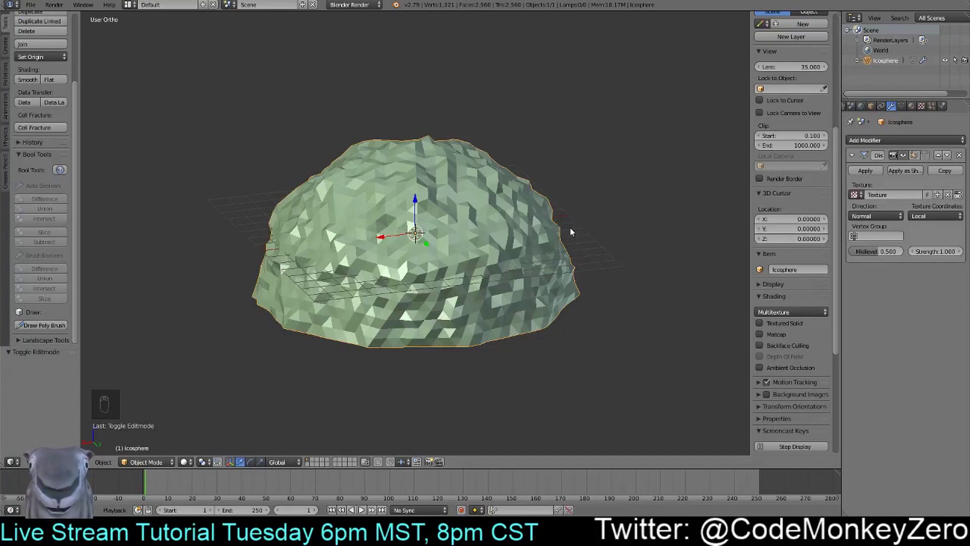
Add a plane at the scene's origin, scaled by 8, and lower it along Z by about 2.975 to the dome's base
{"action": "mouse_move", "coordinate": [567, 227]}
{"action": "middle_mouse_down"}
{"action": "mouse_move", "coordinate": [573, 285]}
{"action": "mouse_move", "coordinate": [570, 242]}
{"action": "middle_mouse_up"}
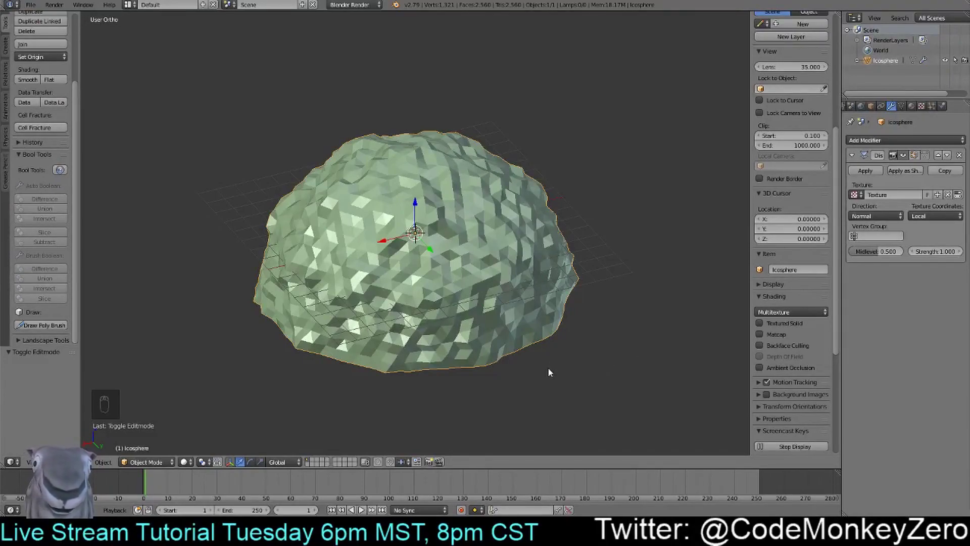
{"action": "middle_click_drag", "start_coordinate": [566, 302], "coordinate": [579, 303]}
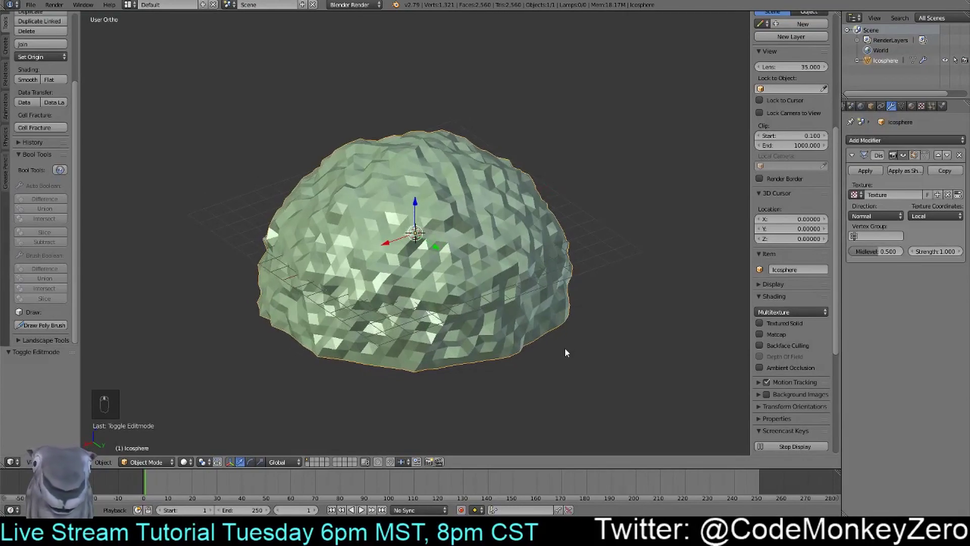
{"action": "middle_click_drag", "start_coordinate": [565, 352], "coordinate": [530, 336]}
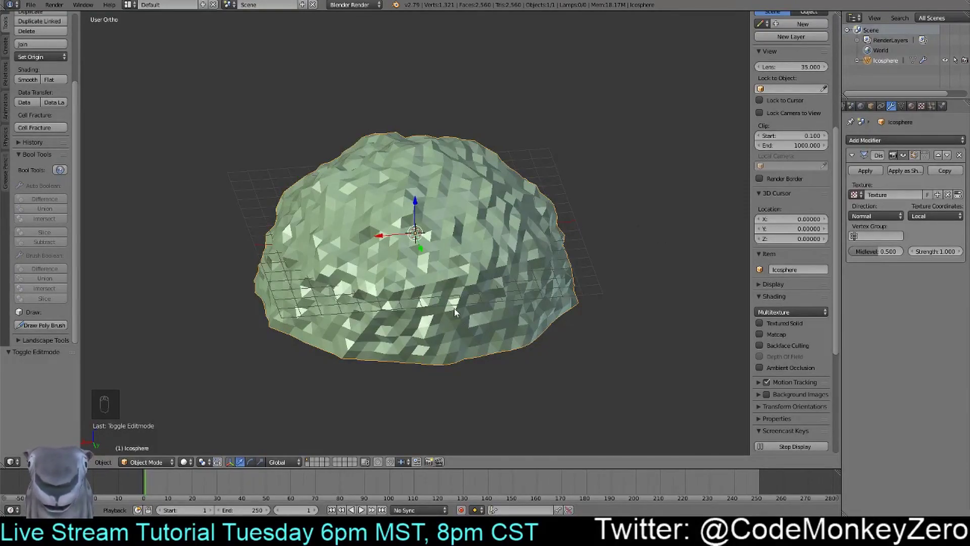
{"action": "key", "text": "shift+a"}
{"action": "left_click", "coordinate": [479, 309]}
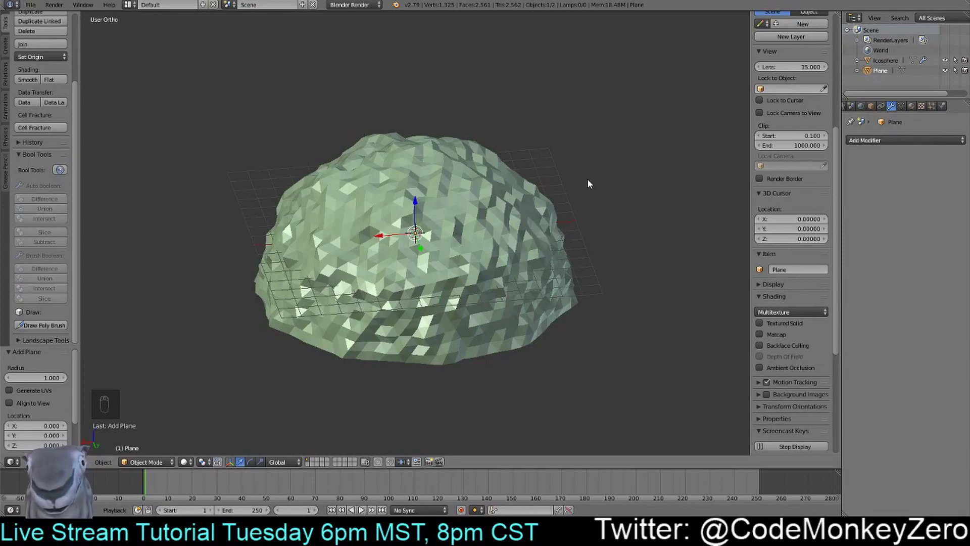
{"action": "key", "text": "s"}
{"action": "key", "text": "8"}
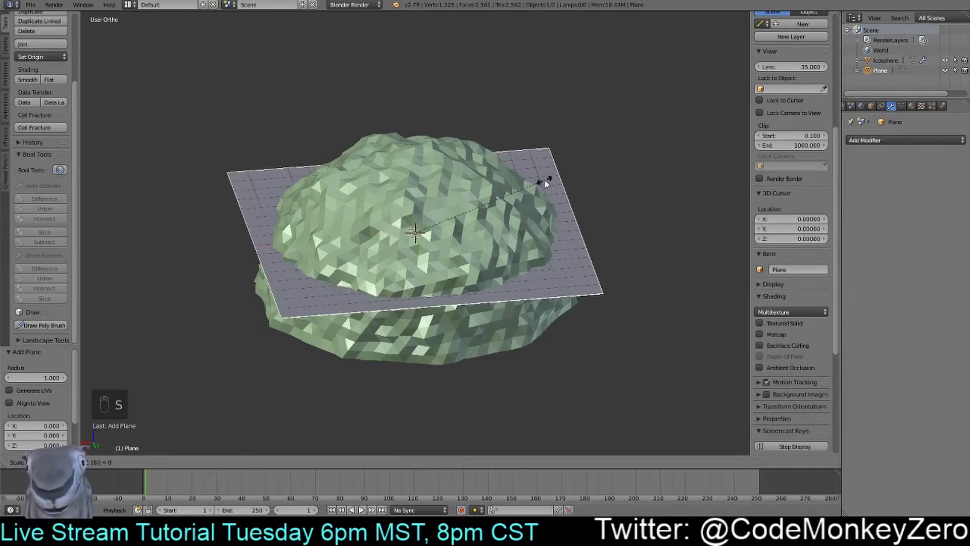
{"action": "left_click", "coordinate": [544, 180]}
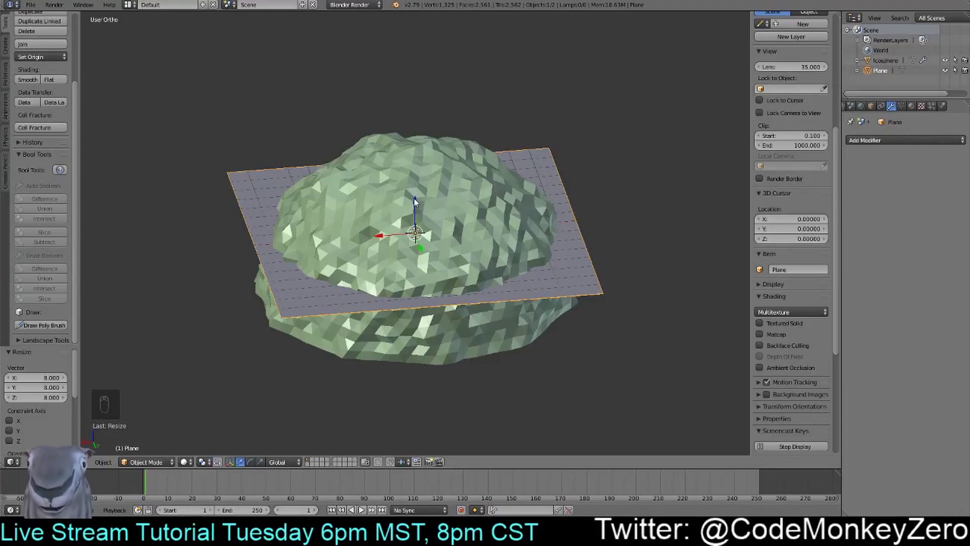
{"action": "left_click_drag", "start_coordinate": [414, 201], "coordinate": [413, 257]}
Give the ground plane a new material with a sandy tan diffuse colour
{"action": "middle_click_drag", "start_coordinate": [413, 257], "coordinate": [549, 302]}
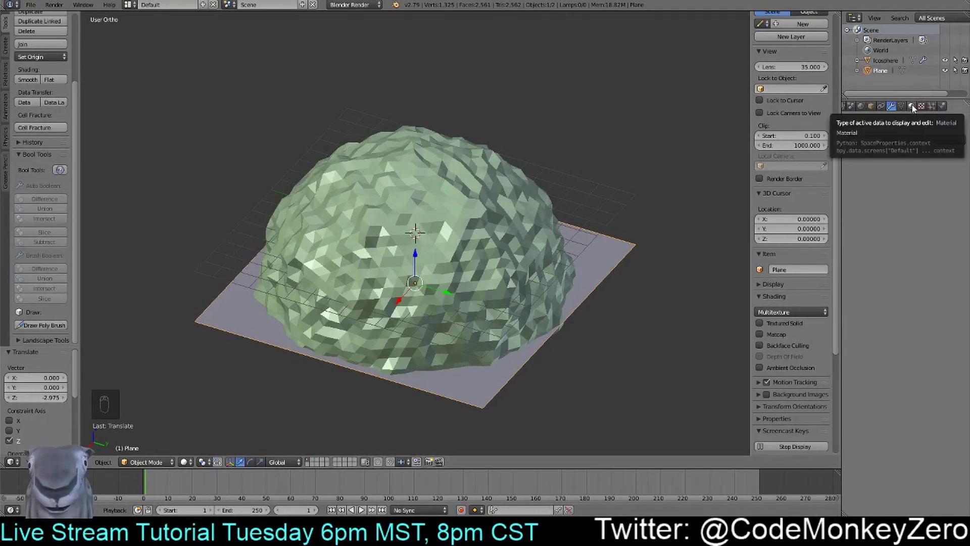
{"action": "left_click", "coordinate": [913, 107]}
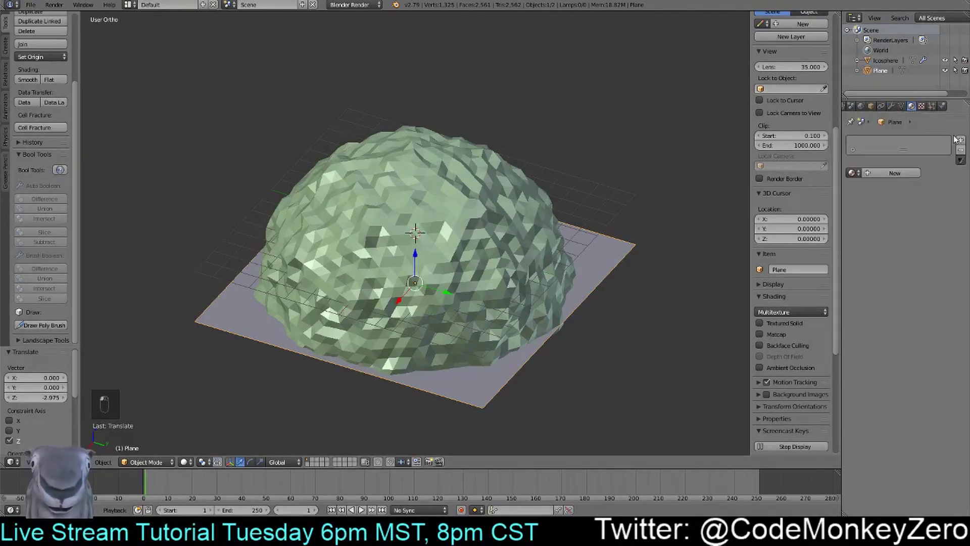
{"action": "left_click", "coordinate": [894, 173]}
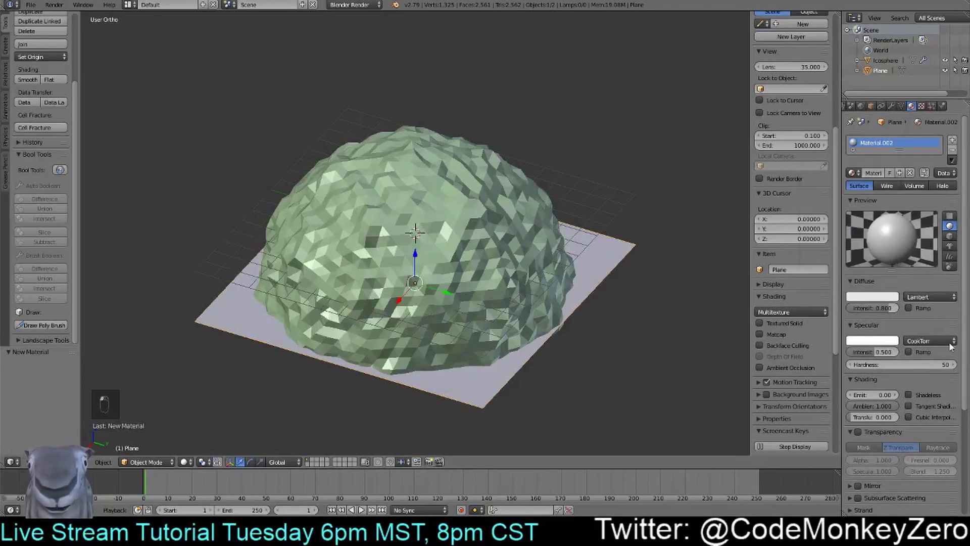
{"action": "left_click", "coordinate": [868, 297]}
{"action": "left_click", "coordinate": [837, 219]}
{"action": "left_click_drag", "start_coordinate": [838, 219], "coordinate": [835, 212]}
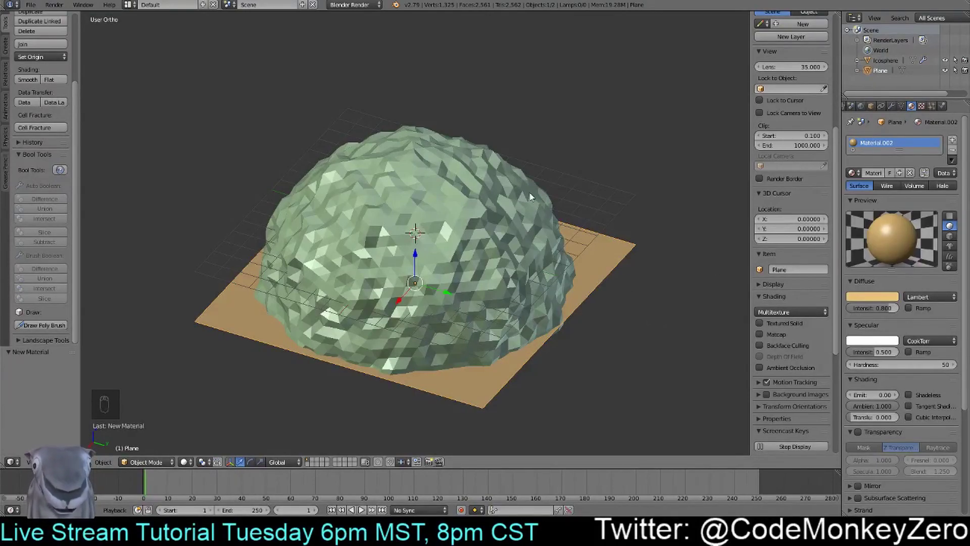
Add a point lamp at the scene's origin, inside the dome
{"action": "middle_click_drag", "start_coordinate": [568, 229], "coordinate": [587, 310]}
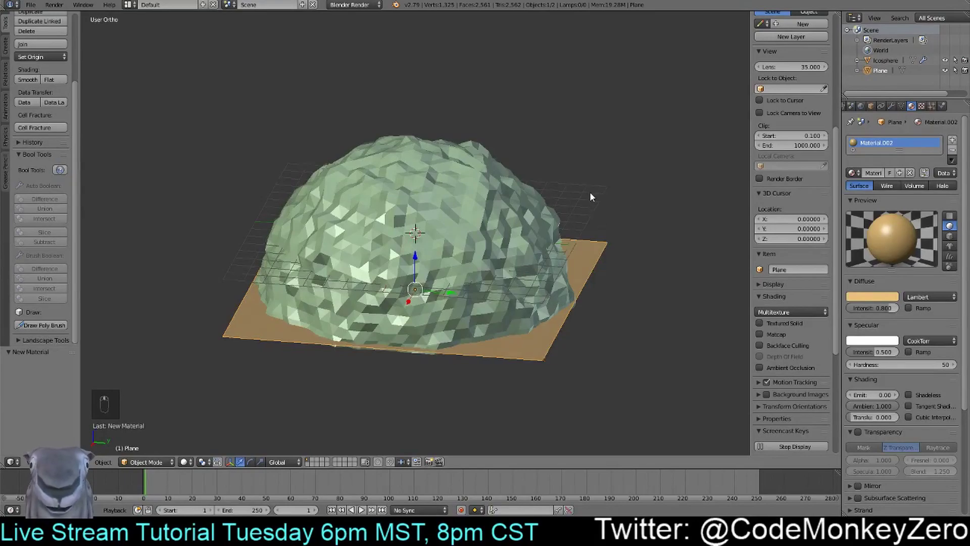
{"action": "middle_click_drag", "start_coordinate": [591, 196], "coordinate": [553, 351]}
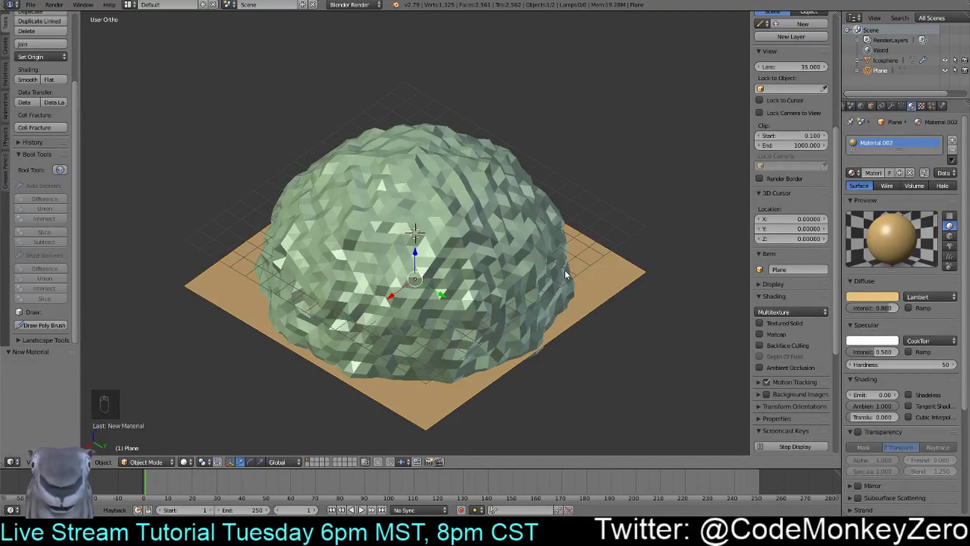
{"action": "middle_click_drag", "start_coordinate": [588, 267], "coordinate": [613, 268]}
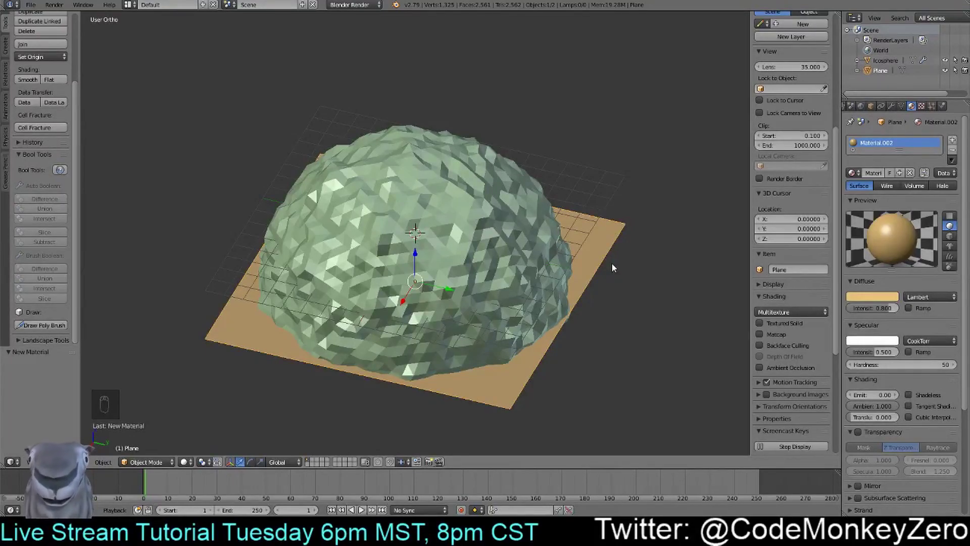
{"action": "key", "text": "shift+a"}
{"action": "mouse_move", "coordinate": [612, 265]}
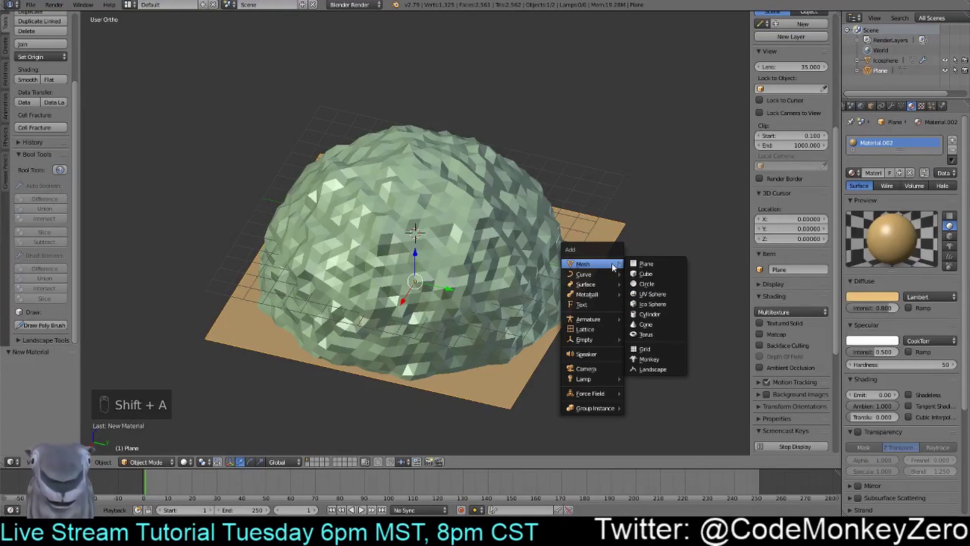
{"action": "mouse_move", "coordinate": [597, 376]}
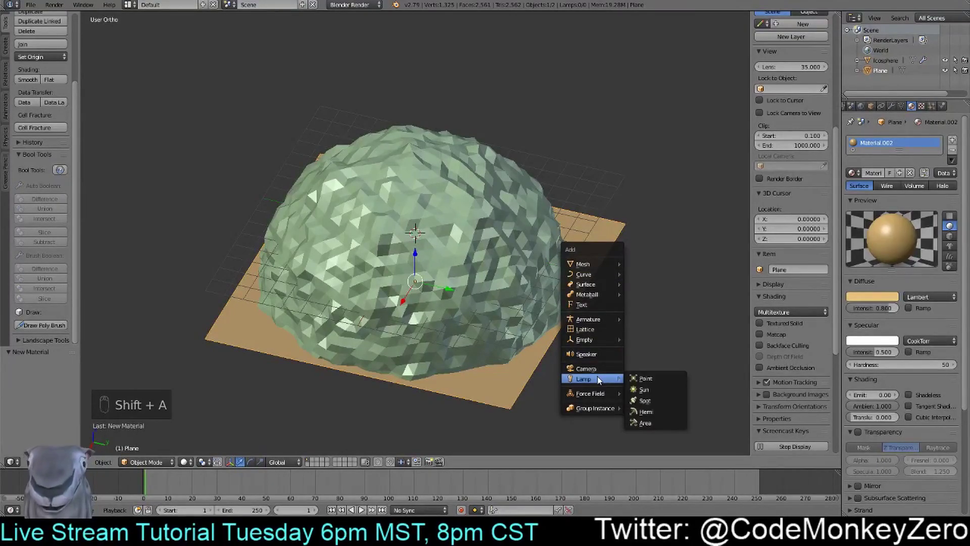
{"action": "left_click", "coordinate": [656, 379]}
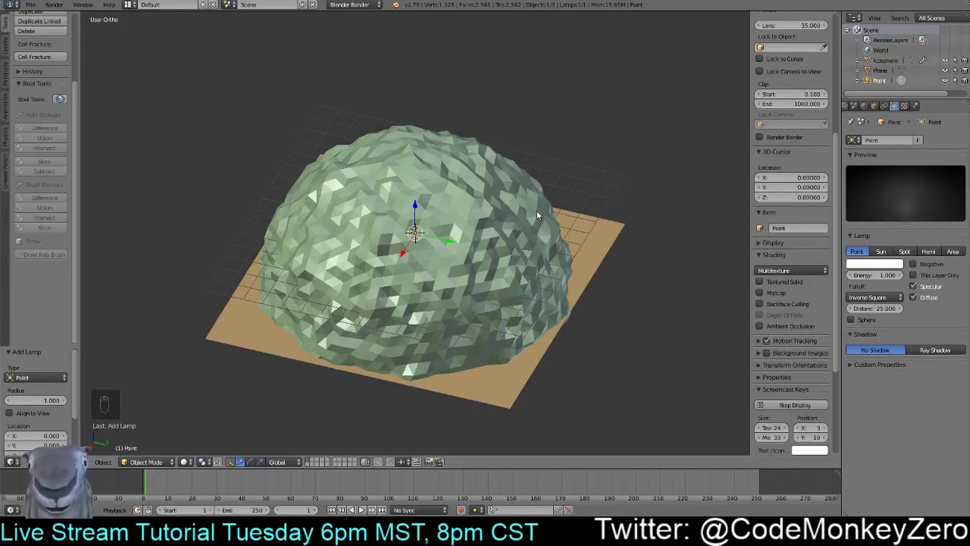
Add a camera at the scene's origin and turn on its X-Ray display so it shows through the dome
{"action": "key", "text": "shift+a"}
{"action": "left_click", "coordinate": [462, 160]}
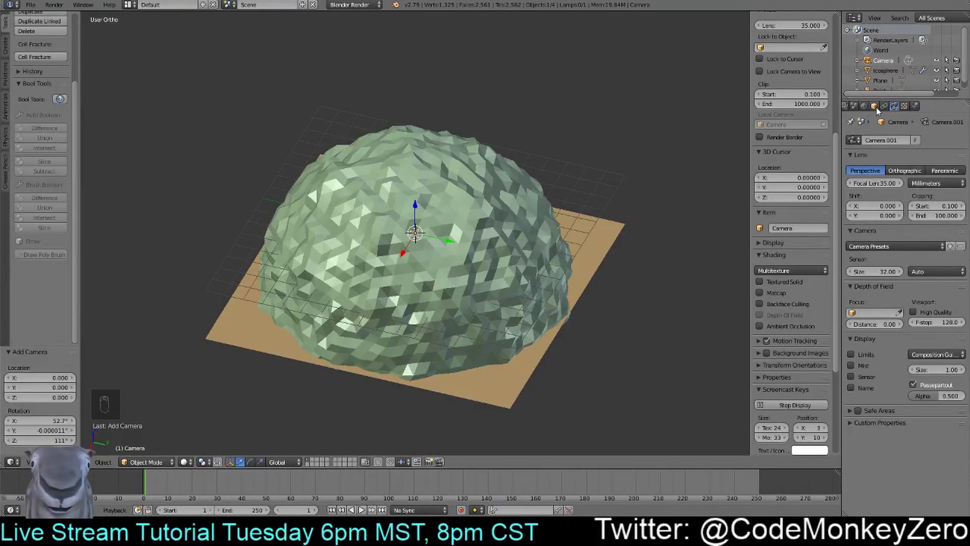
{"action": "scroll", "coordinate": [882, 107], "scroll_direction": "up", "scroll_amount": 1}
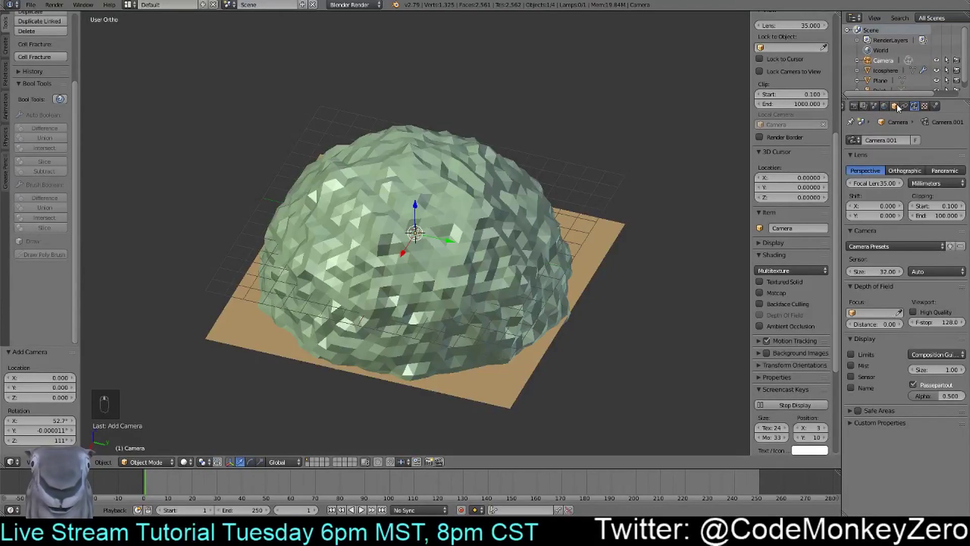
{"action": "left_click", "coordinate": [895, 106]}
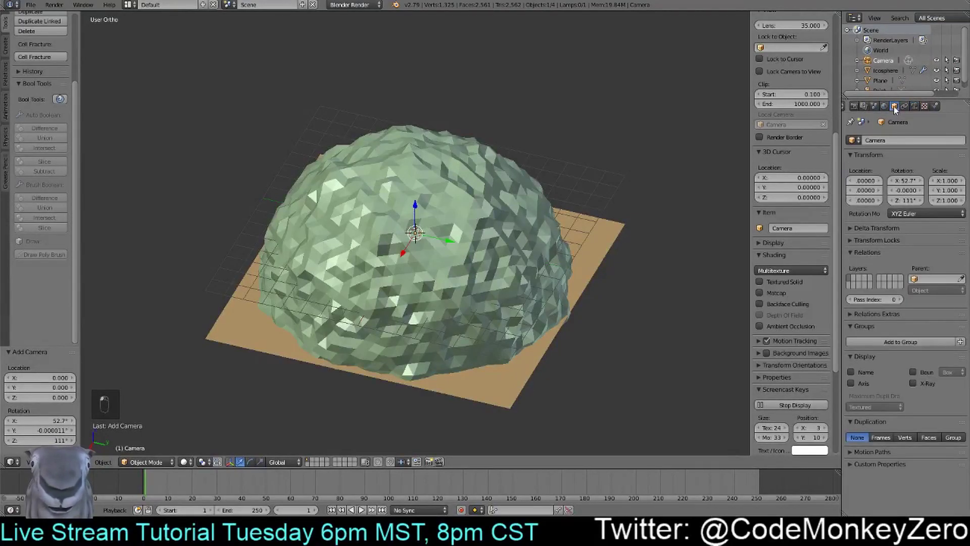
{"action": "left_click", "coordinate": [914, 383]}
Render a test image from the new camera inside the dome and return to the 3D view
{"action": "middle_click_drag", "start_coordinate": [689, 253], "coordinate": [573, 213]}
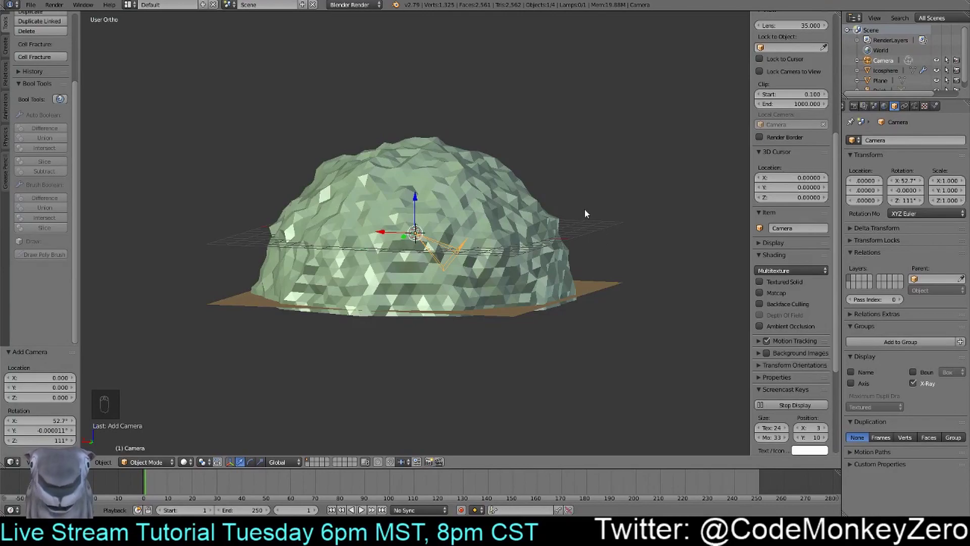
{"action": "middle_click_drag", "start_coordinate": [586, 207], "coordinate": [625, 313]}
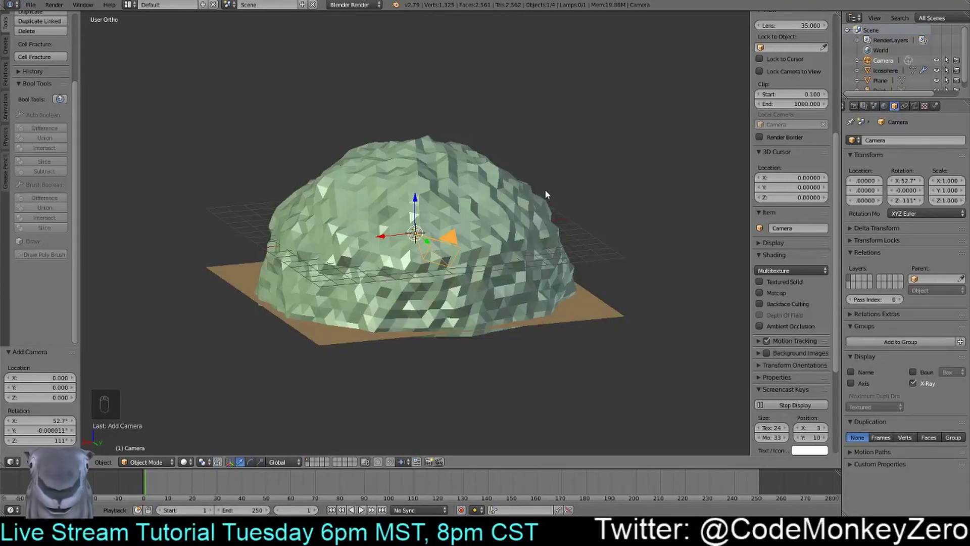
{"action": "left_click", "coordinate": [854, 106]}
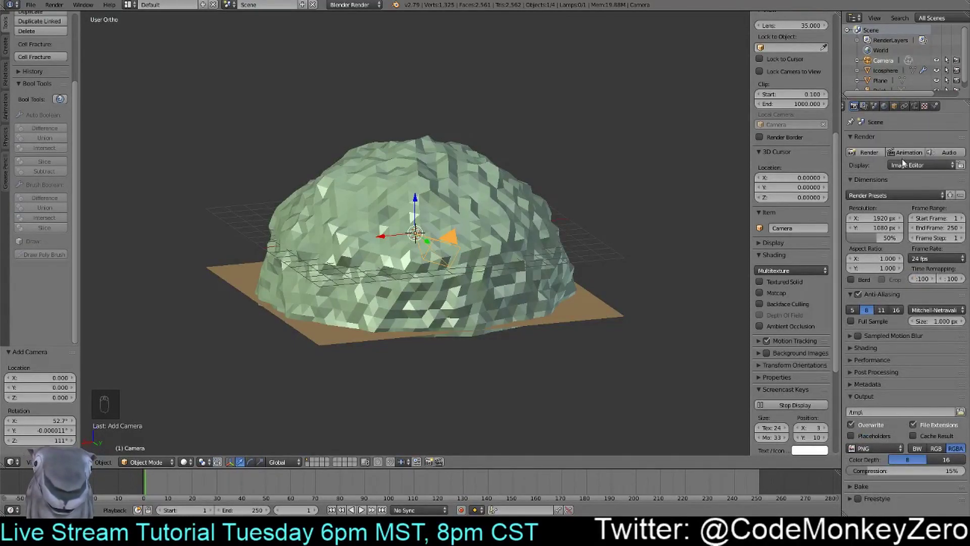
{"action": "left_click", "coordinate": [865, 153]}
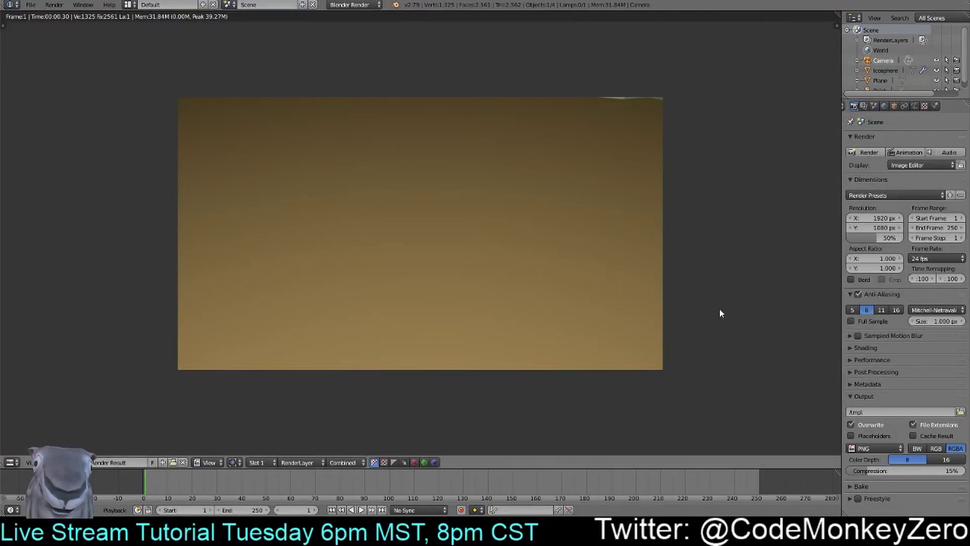
{"action": "key", "text": "Escape"}
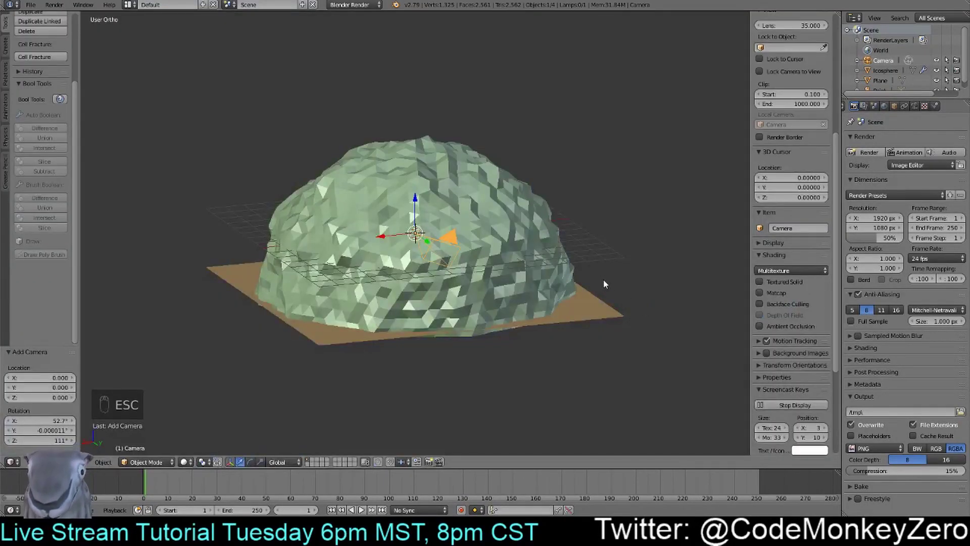
{"action": "middle_click_drag", "start_coordinate": [609, 258], "coordinate": [529, 372]}
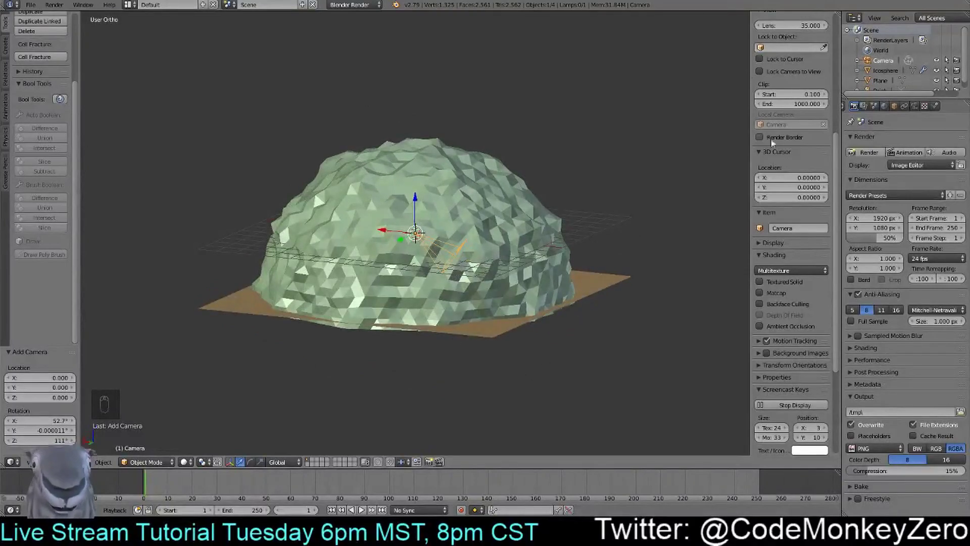
{"action": "scroll", "coordinate": [798, 227], "scroll_direction": "up", "scroll_amount": 8}
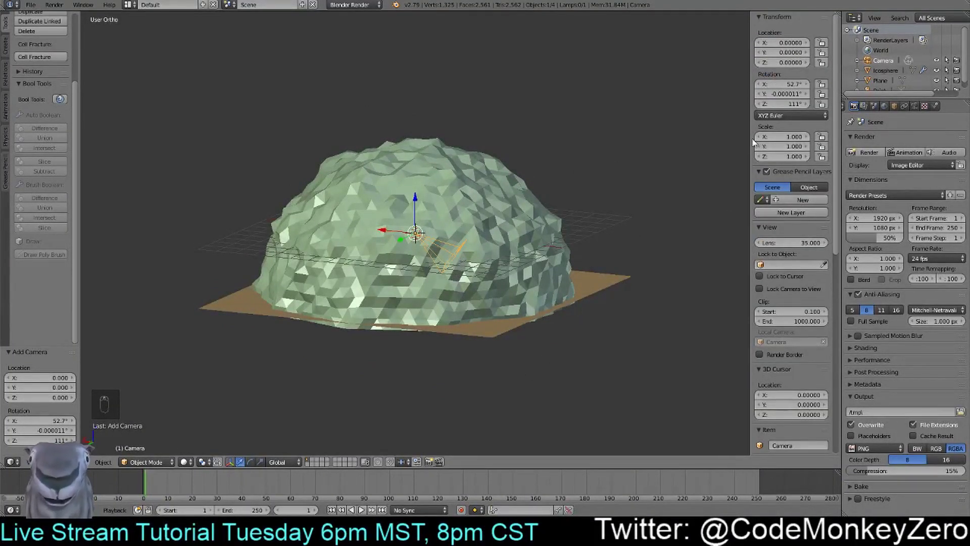
{"action": "left_click", "coordinate": [788, 84]}
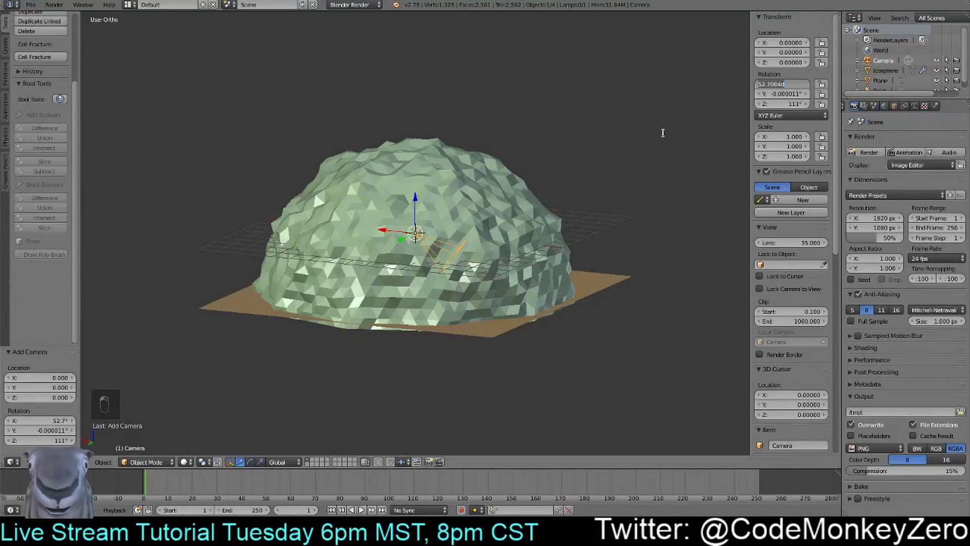
{"action": "type", "text": "9"}
{"action": "key", "text": "Return"}
{"action": "key", "text": "n"}
{"action": "key", "text": "n"}
{"action": "key", "text": "n"}
{"action": "key", "text": "n"}
{"action": "key", "text": "n"}
{"action": "key", "text": "n"}
{"action": "key", "text": "n"}
{"action": "key", "text": "n"}
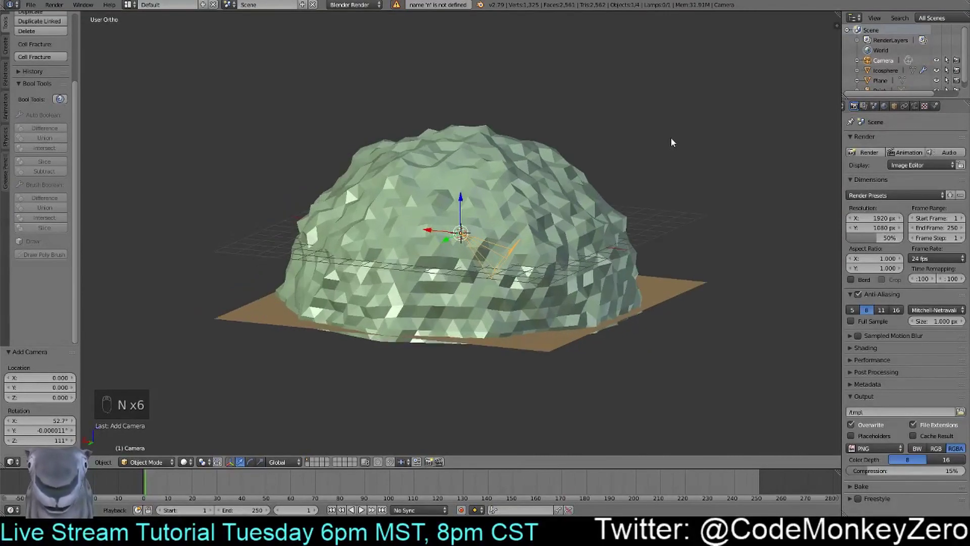
Reset the camera's X, Y and Z rotation to 0°
{"action": "left_click", "coordinate": [784, 84]}
{"action": "type", "text": "0"}
{"action": "key", "text": "Return"}
{"action": "left_click", "coordinate": [786, 93]}
{"action": "type", "text": "0"}
{"action": "key", "text": "Return"}
{"action": "left_click", "coordinate": [786, 103]}
{"action": "type", "text": "0"}
{"action": "key", "text": "Return"}
Render a test image with the camera's rotation reset, and return to the 3D view
{"action": "middle_click_drag", "start_coordinate": [590, 135], "coordinate": [562, 178]}
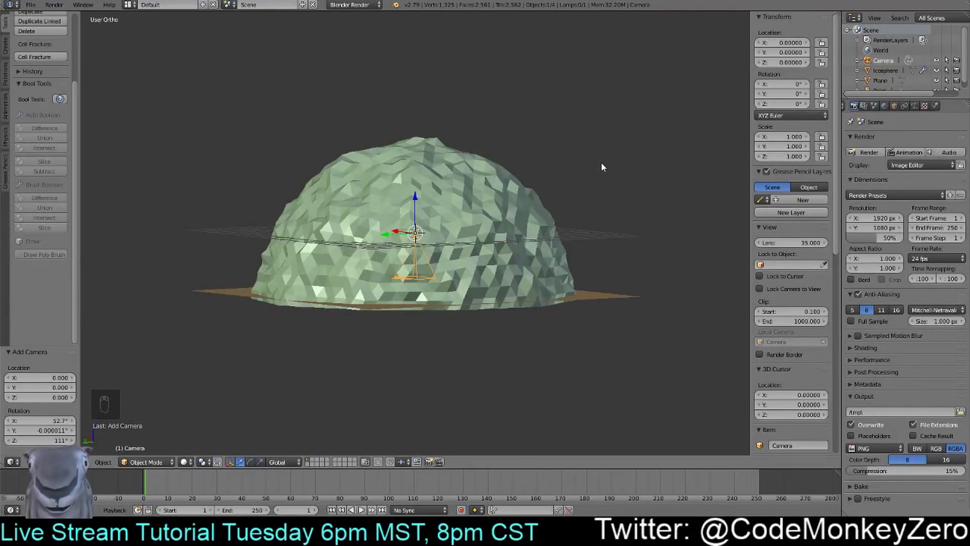
{"action": "left_click", "coordinate": [864, 151]}
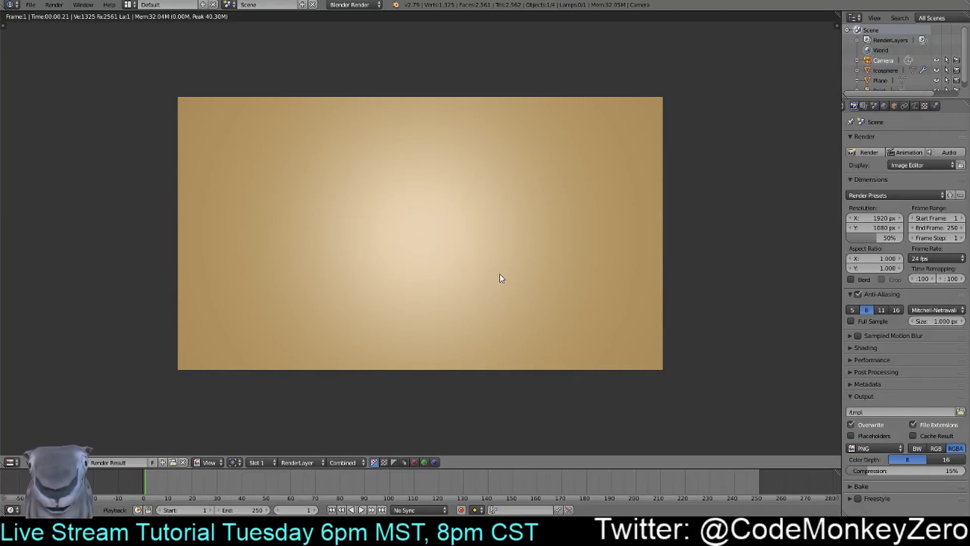
{"action": "key", "text": "Escape"}
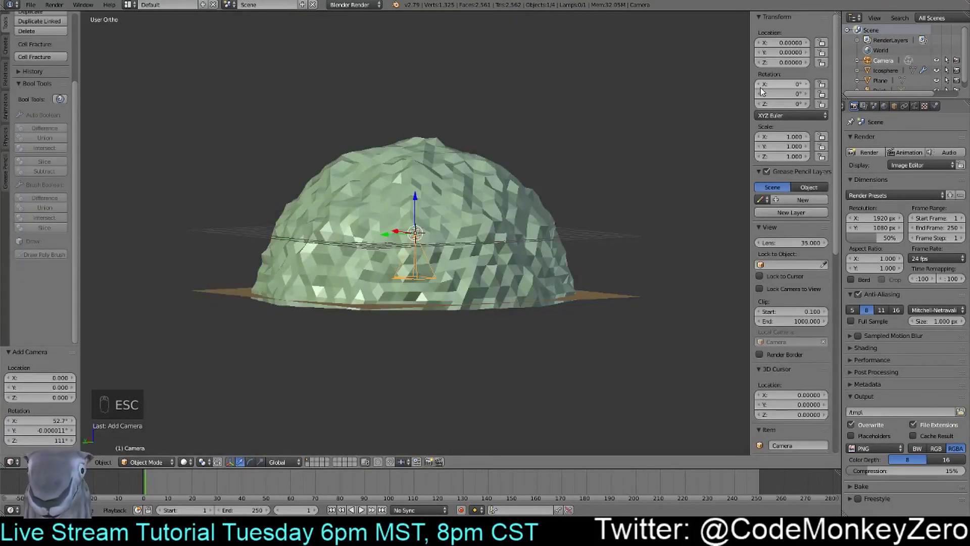
Try a Y rotation of 90° on the camera and return it to 0°
{"action": "type", "text": "90"}
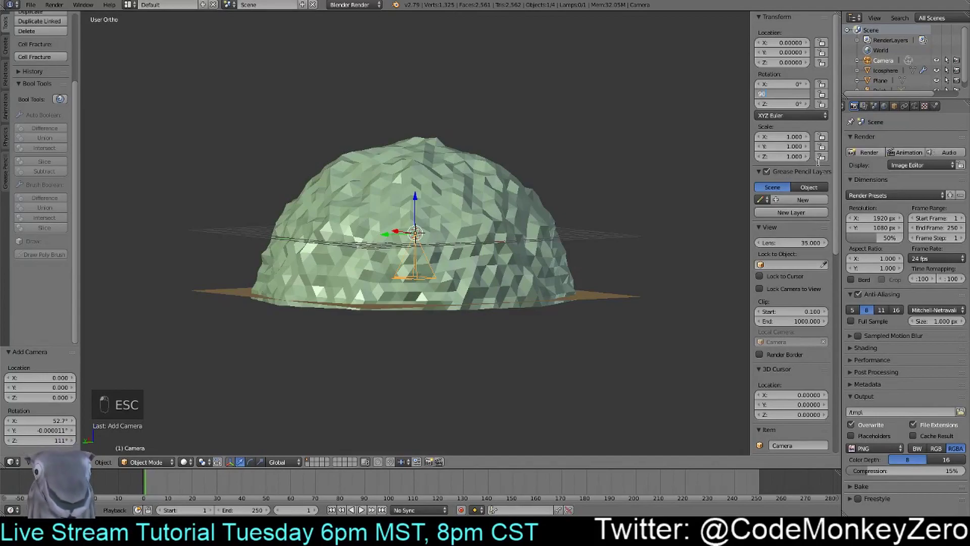
{"action": "key", "text": "Return"}
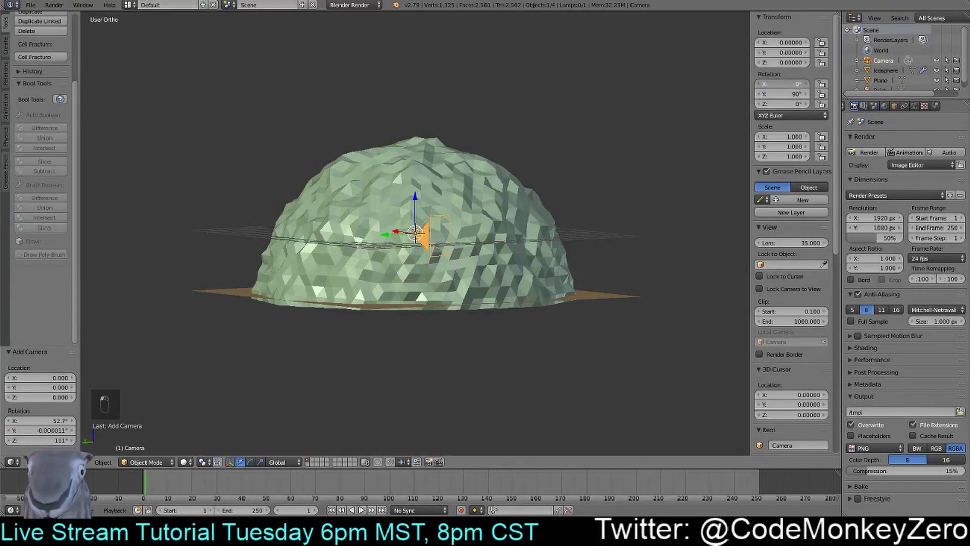
{"action": "left_click", "coordinate": [794, 93]}
{"action": "type", "text": "0"}
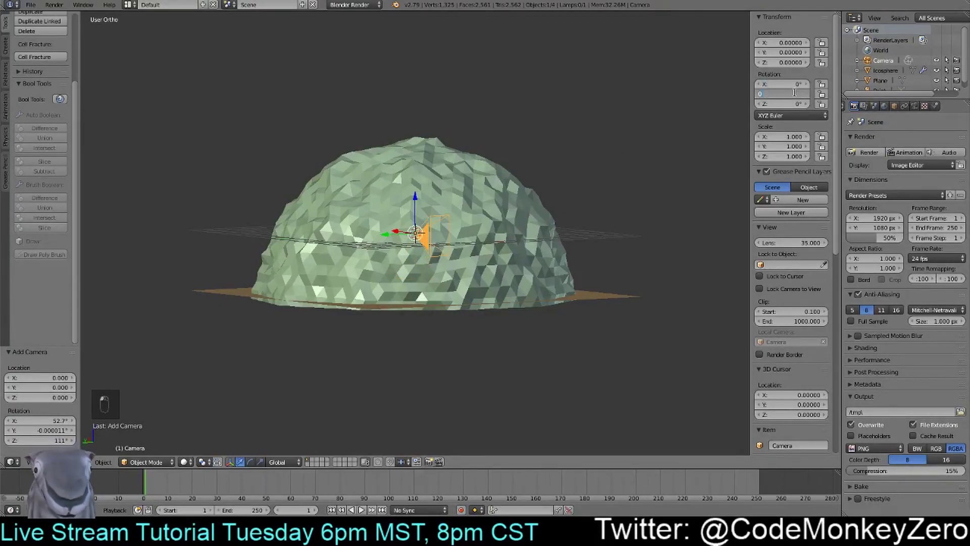
Set the camera's X rotation to 90° to aim it horizontally inside the dome
{"action": "left_click", "coordinate": [793, 83]}
{"action": "type", "text": "90"}
{"action": "key", "text": "Return"}
{"action": "middle_click_drag", "start_coordinate": [634, 105], "coordinate": [631, 114]}
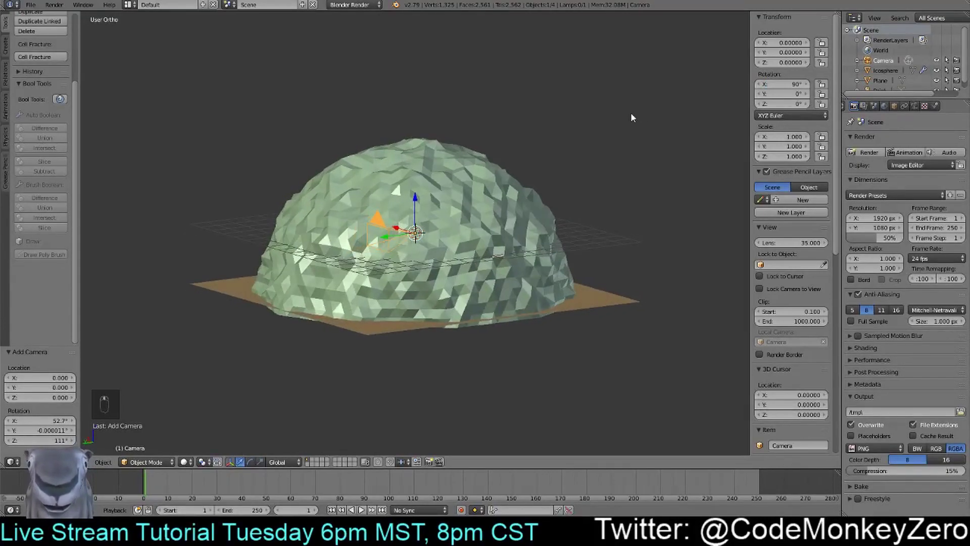
Render a test image with the camera aimed horizontally, and return to the 3D view
{"action": "key", "text": "F12"}
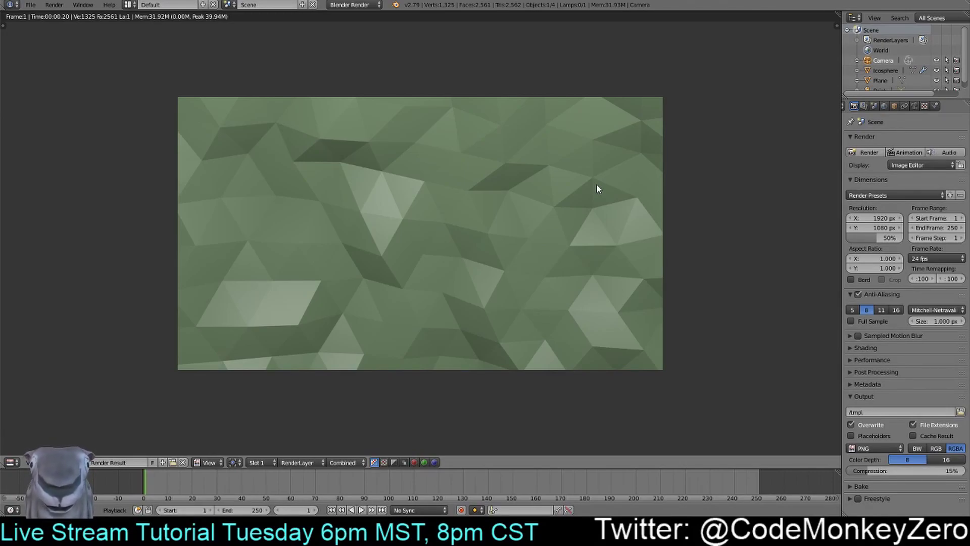
{"action": "key", "text": "Escape"}
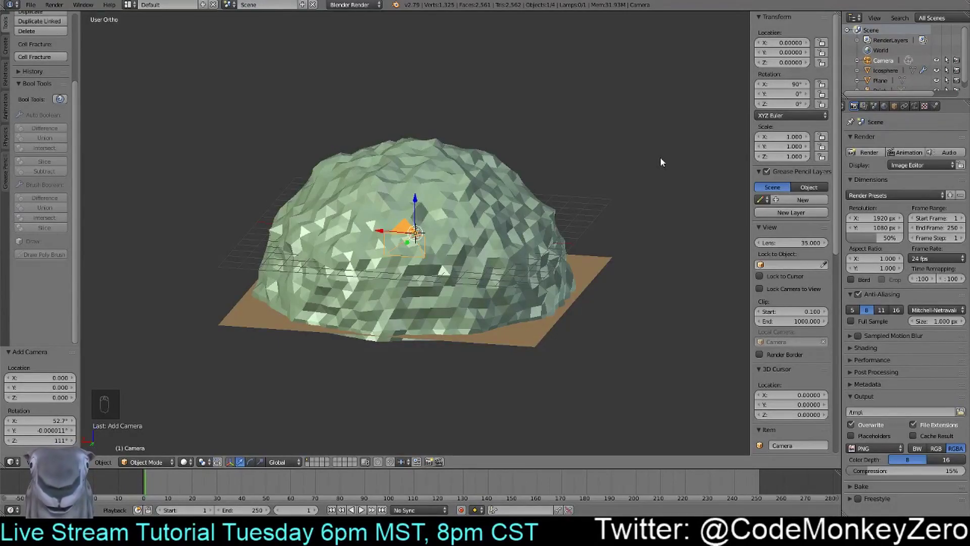
Switch the camera's lens unit to Field of View and set the field of view to 90°
{"action": "left_click", "coordinate": [915, 106]}
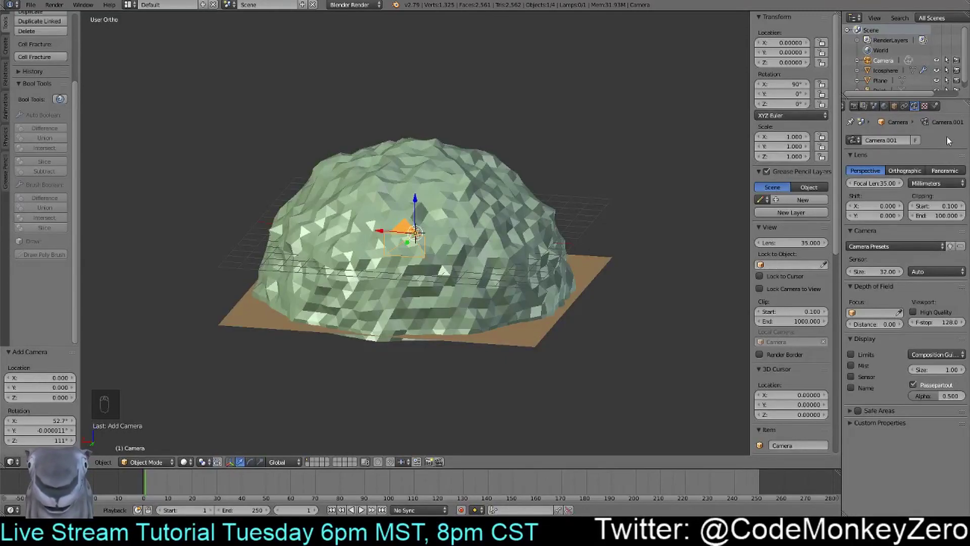
{"action": "left_click", "coordinate": [925, 185]}
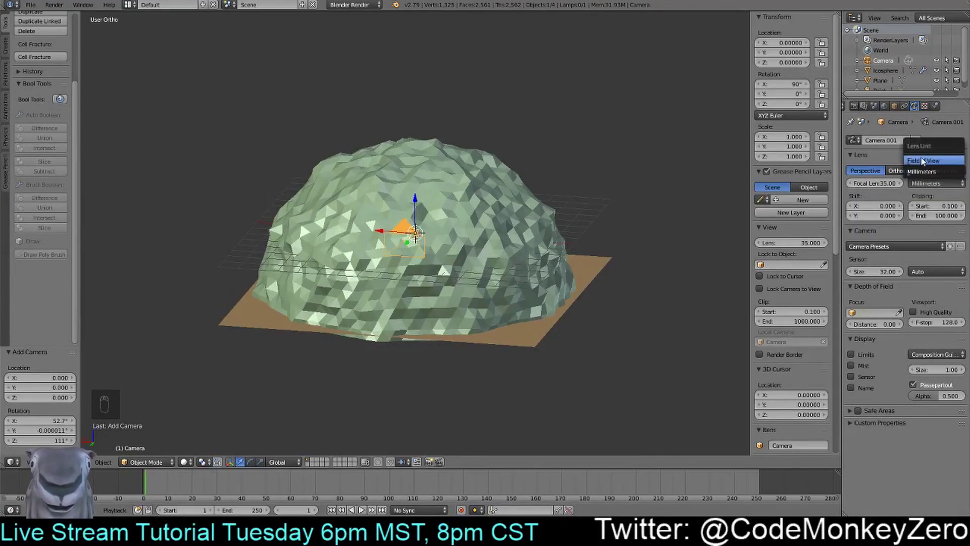
{"action": "left_click", "coordinate": [921, 159]}
{"action": "left_click", "coordinate": [885, 185]}
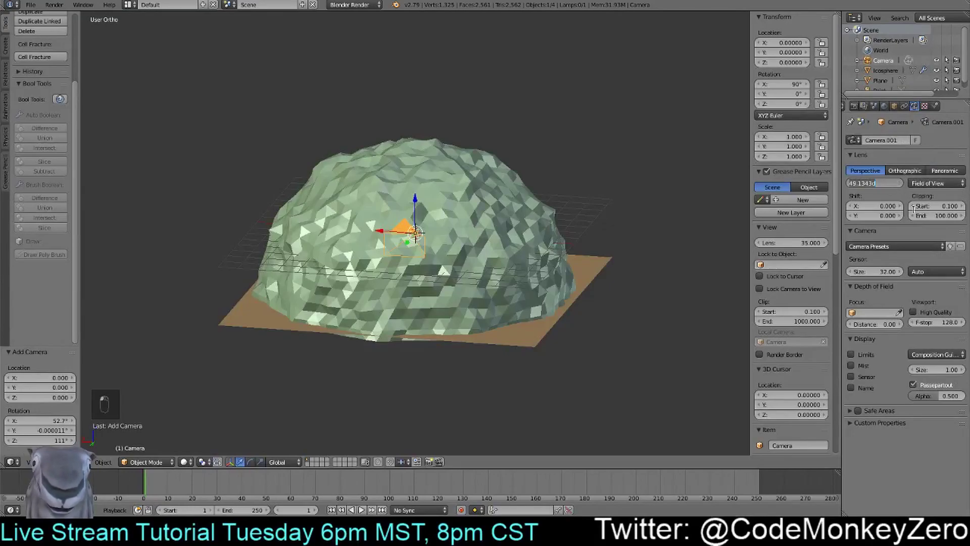
{"action": "type", "text": "90"}
{"action": "key", "text": "Return"}
{"action": "middle_click_drag", "start_coordinate": [518, 217], "coordinate": [424, 247]}
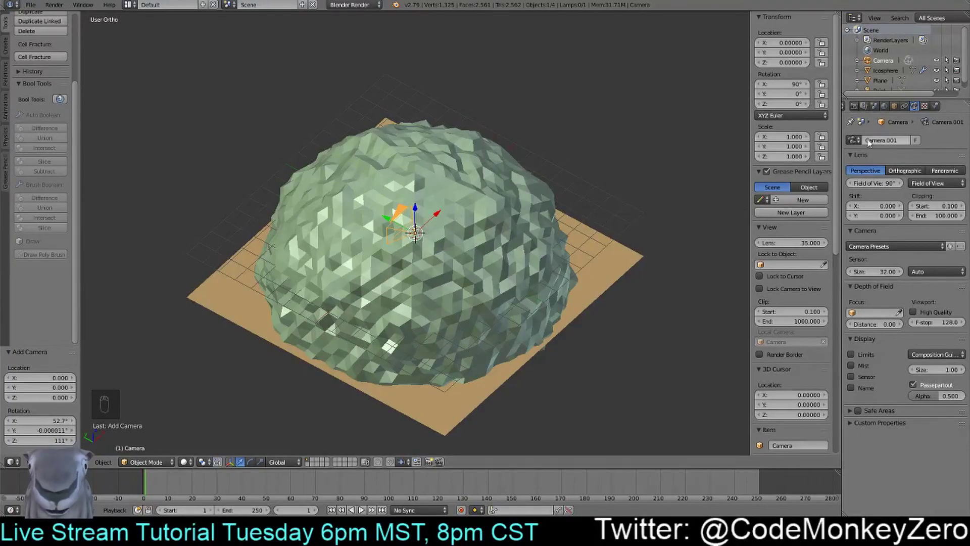
Set the render resolution to 1024 px in both X and Y for a square image
{"action": "left_click", "coordinate": [854, 107]}
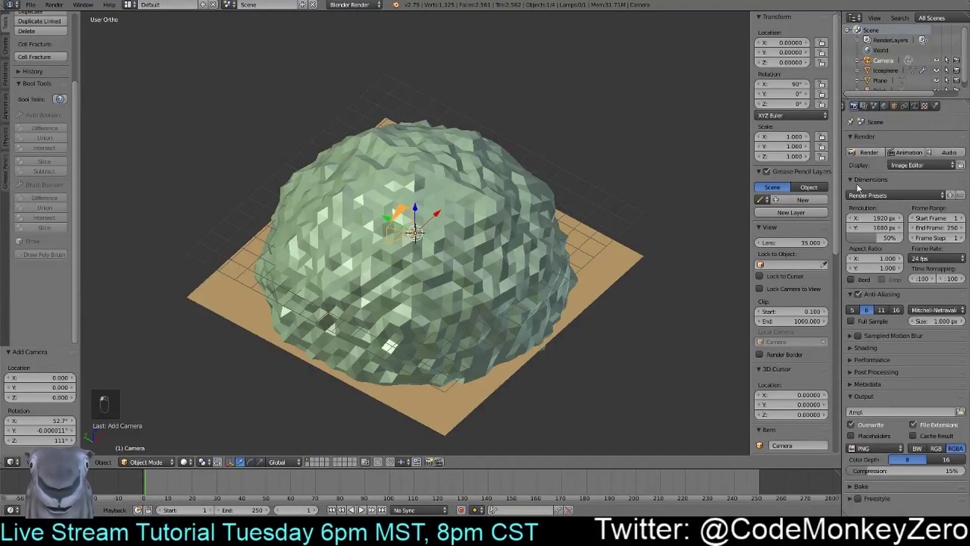
{"action": "left_click", "coordinate": [903, 218]}
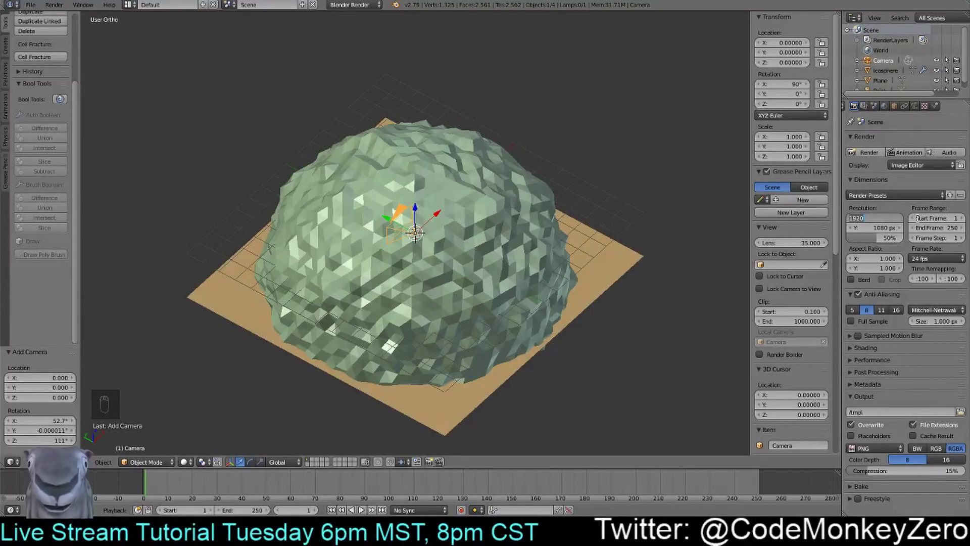
{"action": "type", "text": "1024"}
{"action": "left_click", "coordinate": [877, 226]}
{"action": "key", "text": "Return"}
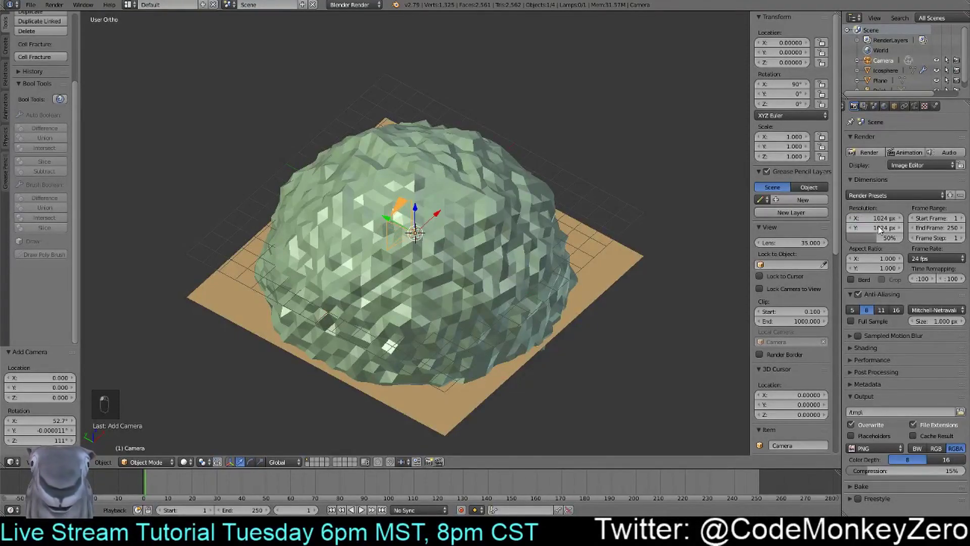
Try a render resolution scale of 10% with a test render, and return to the 3D view
{"action": "middle_click_drag", "start_coordinate": [271, 238], "coordinate": [434, 180]}
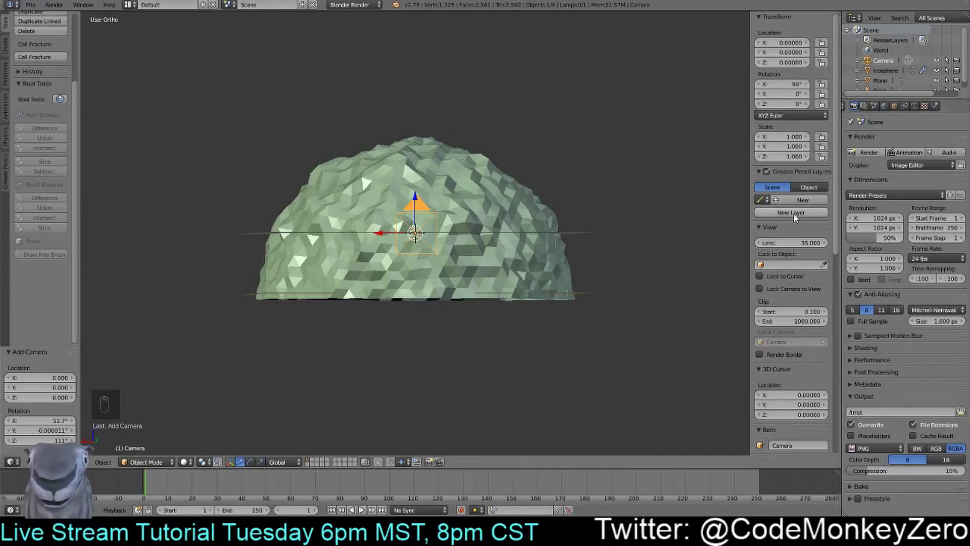
{"action": "type", "text": "21"}
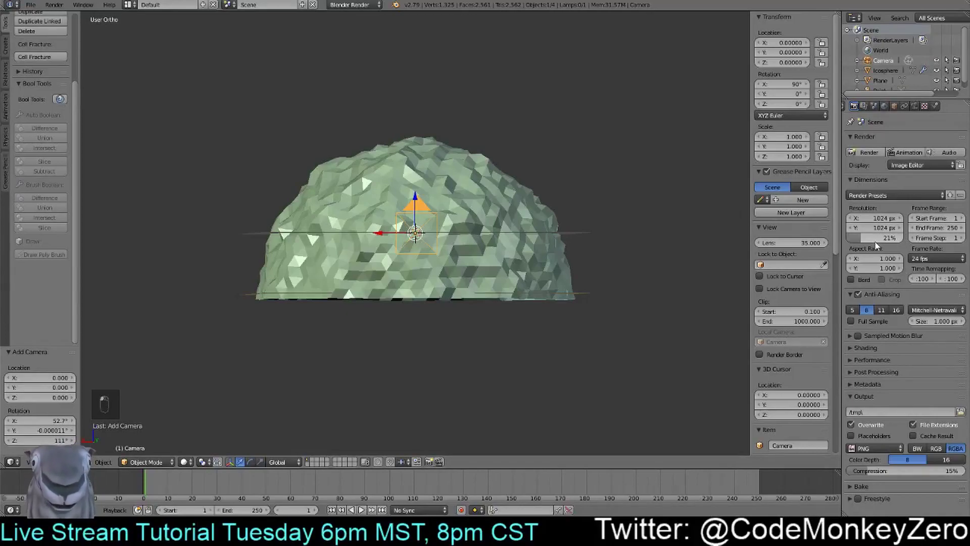
{"action": "type", "text": "0"}
{"action": "key", "text": "Return"}
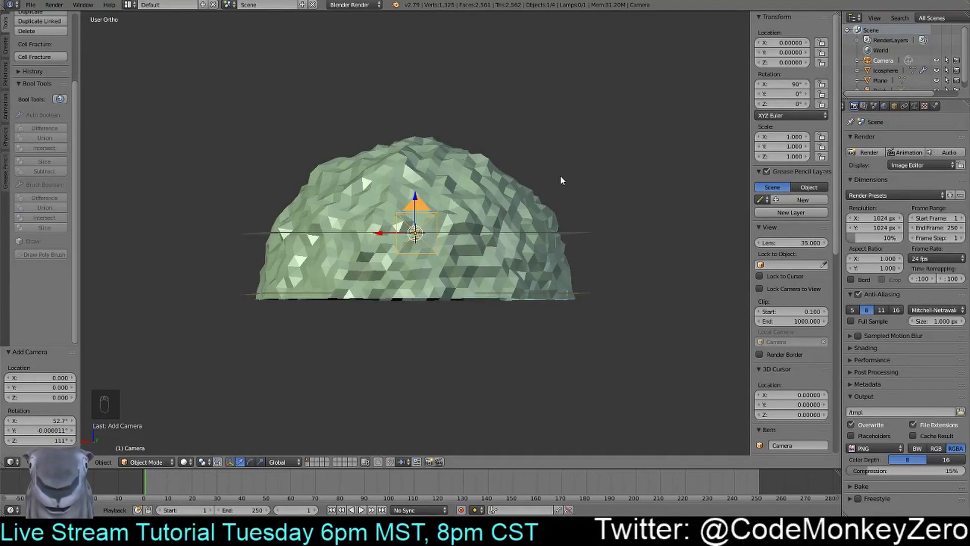
{"action": "key", "text": "F12"}
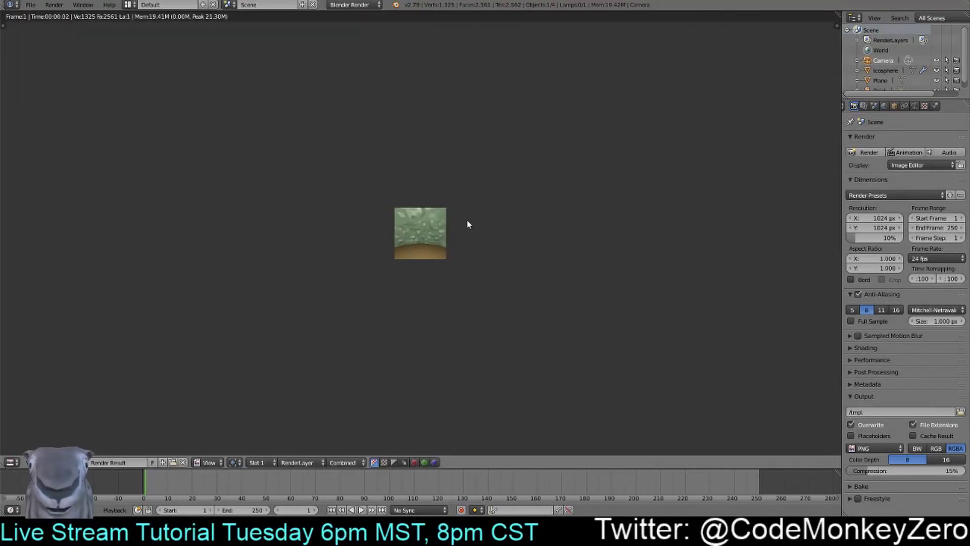
{"action": "key", "text": "Escape"}
Set the render resolution scale to 100% and render the dome's interior at full size
{"action": "left_click_drag", "start_coordinate": [877, 238], "coordinate": [905, 238]}
{"action": "key", "text": "F12"}
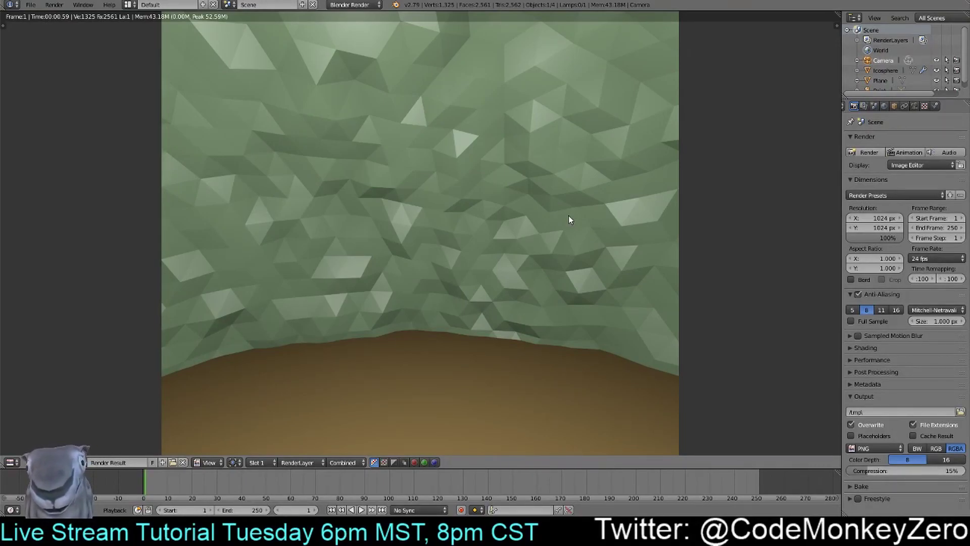
{"action": "scroll", "coordinate": [569, 217], "scroll_direction": "down", "scroll_amount": 1}
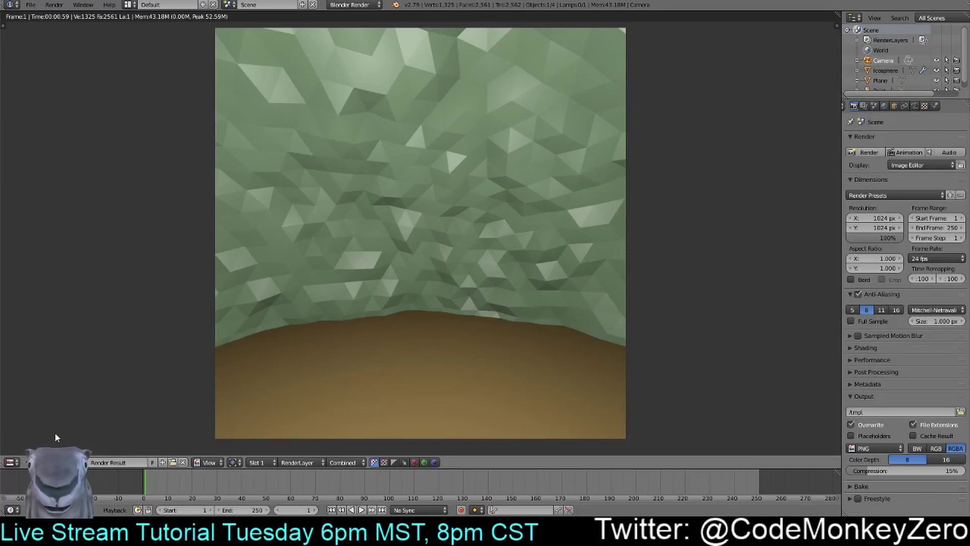
Save the render as Front.png in the Assets folder of the Low-Poly Skybox project under UnityProjects, and return to the 3D view
{"action": "left_click", "coordinate": [43, 463]}
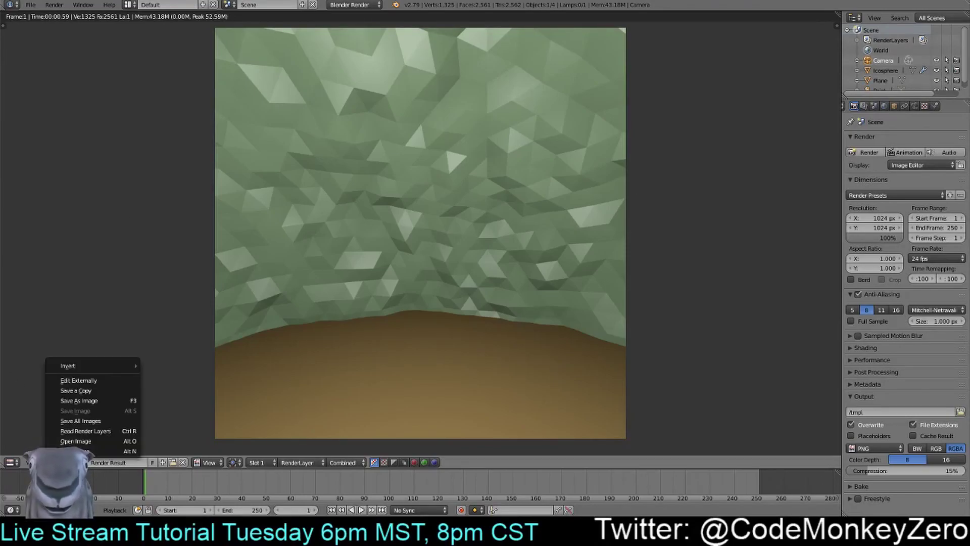
{"action": "left_click", "coordinate": [83, 399]}
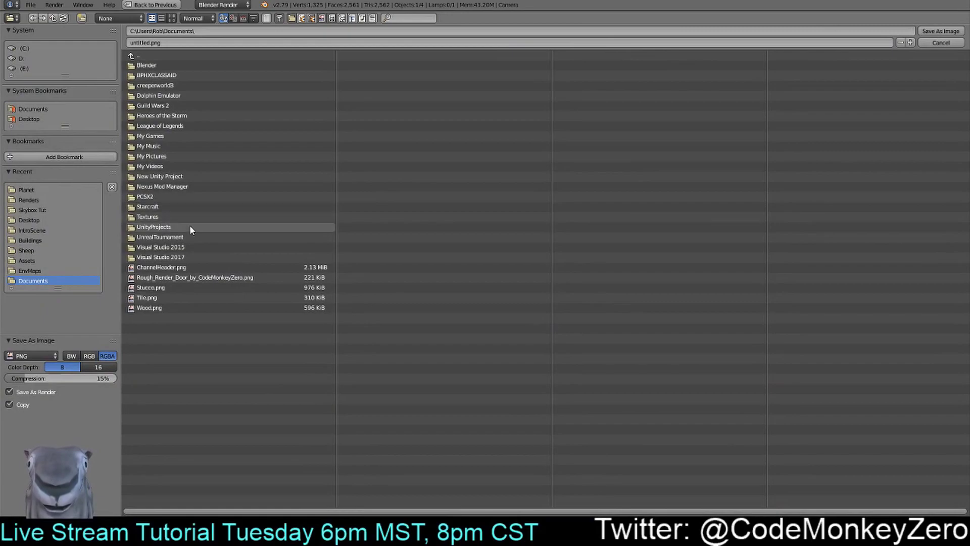
{"action": "left_click", "coordinate": [174, 227]}
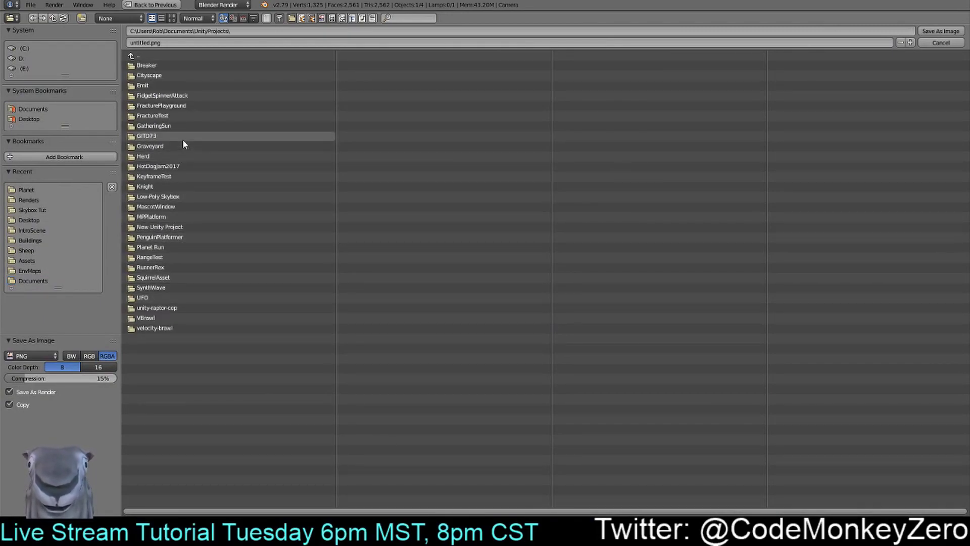
{"action": "left_click", "coordinate": [183, 197]}
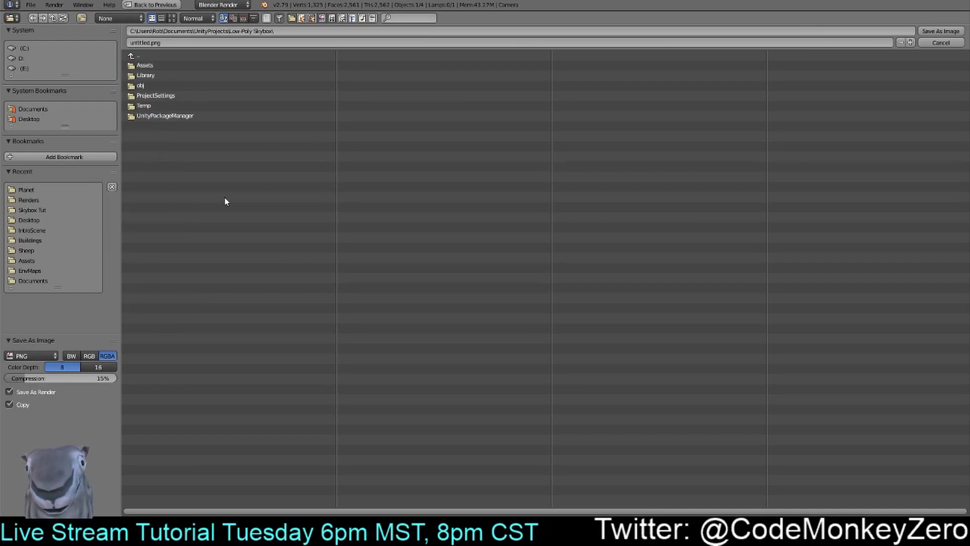
{"action": "left_click", "coordinate": [154, 65]}
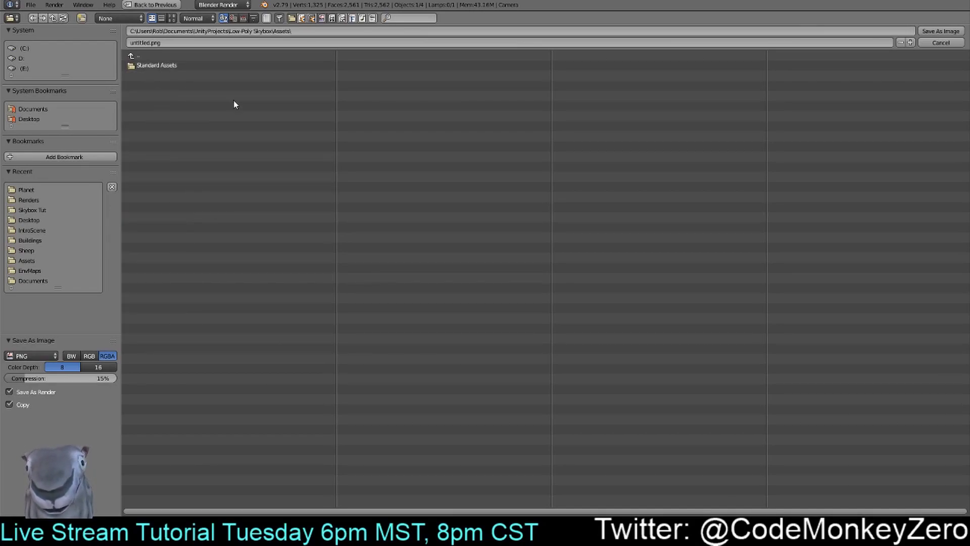
{"action": "left_click", "coordinate": [150, 43]}
{"action": "left_click_drag", "start_coordinate": [151, 44], "coordinate": [116, 44]}
{"action": "type", "text": "Front"}
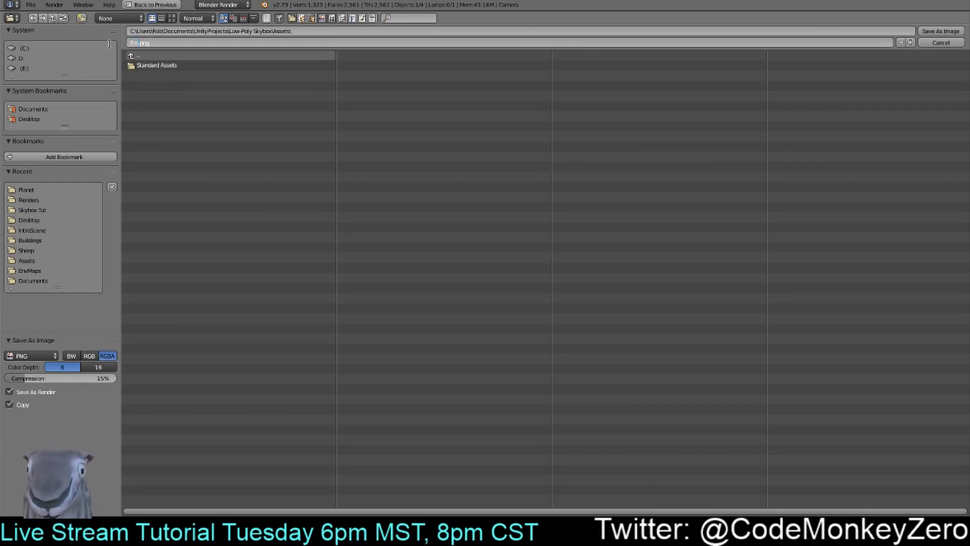
{"action": "left_click", "coordinate": [930, 32]}
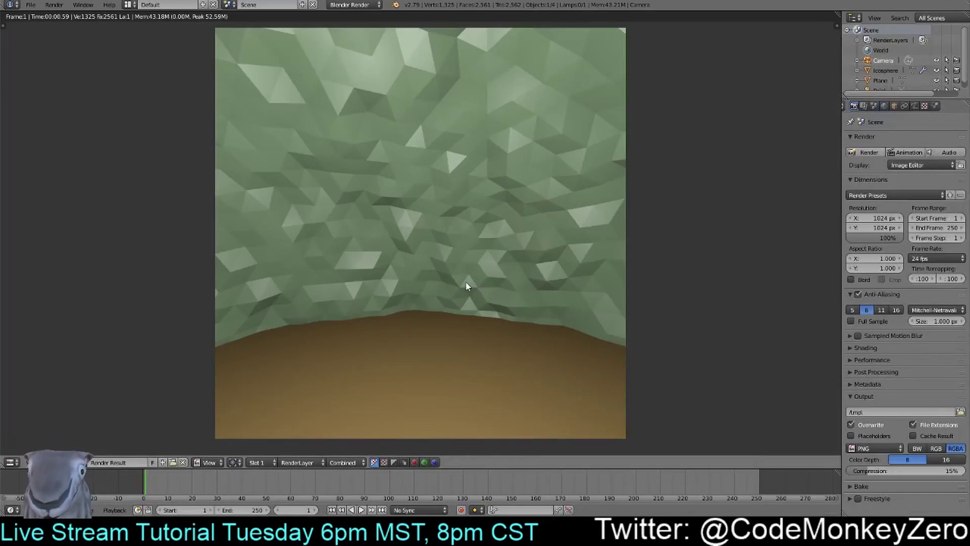
{"action": "key", "text": "Escape"}
Set the camera's Z rotation to 90° and render that side of the dome's interior
{"action": "mouse_move", "coordinate": [533, 320]}
{"action": "middle_mouse_down"}
{"action": "mouse_move", "coordinate": [470, 326]}
{"action": "mouse_move", "coordinate": [444, 347]}
{"action": "mouse_move", "coordinate": [322, 348]}
{"action": "mouse_move", "coordinate": [340, 349]}
{"action": "middle_mouse_up"}
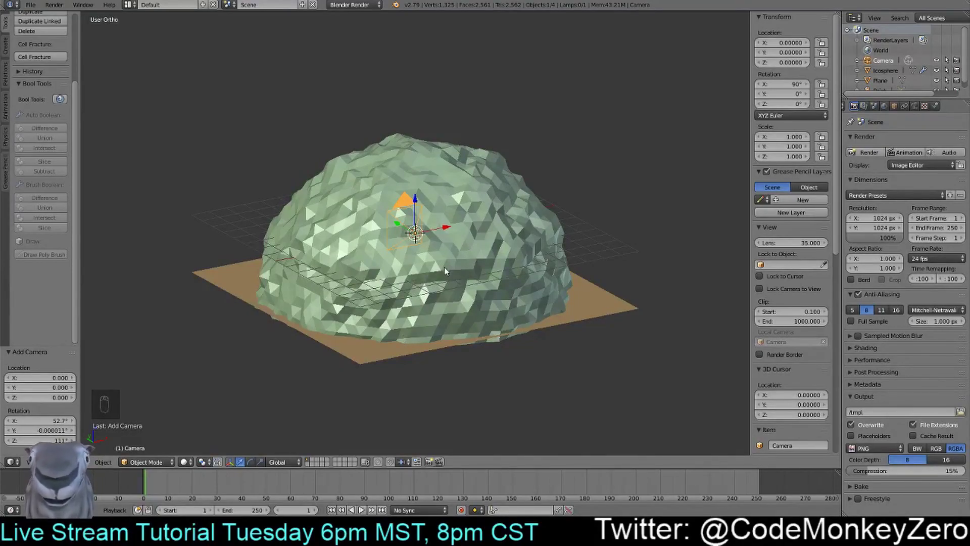
{"action": "left_click", "coordinate": [795, 104]}
{"action": "type", "text": "90"}
{"action": "key", "text": "Return"}
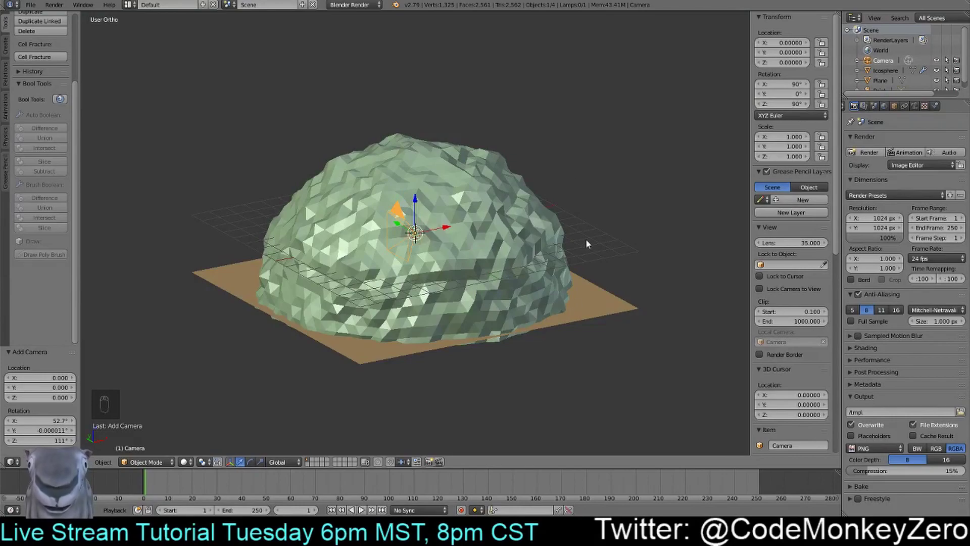
{"action": "key", "text": "F12"}
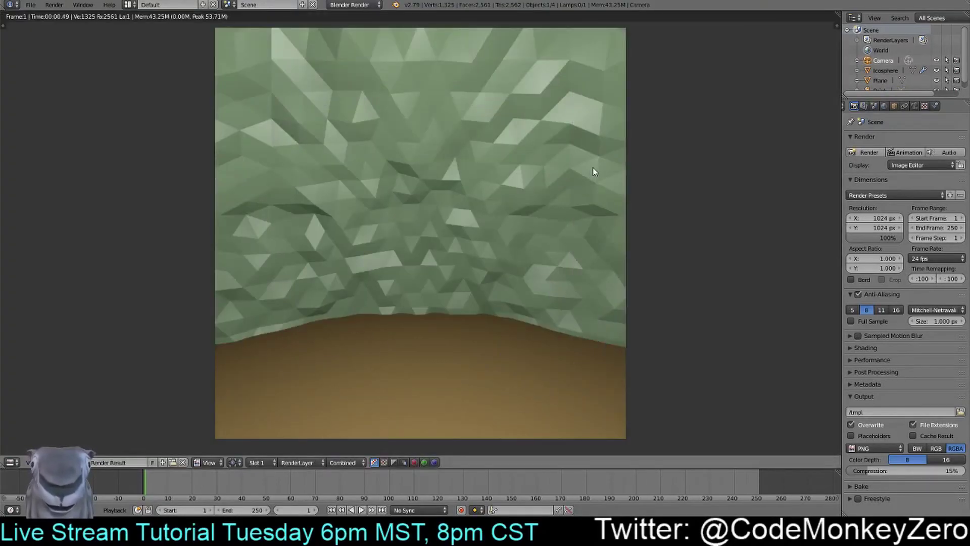
Save the render as Left.png in the same Assets folder, and return to the 3D view
{"action": "left_click", "coordinate": [58, 462]}
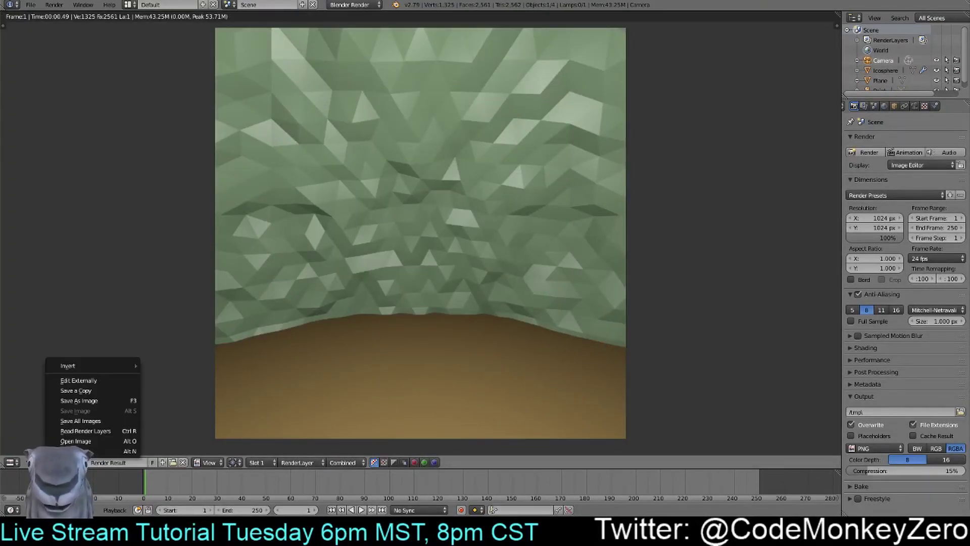
{"action": "left_click", "coordinate": [83, 401]}
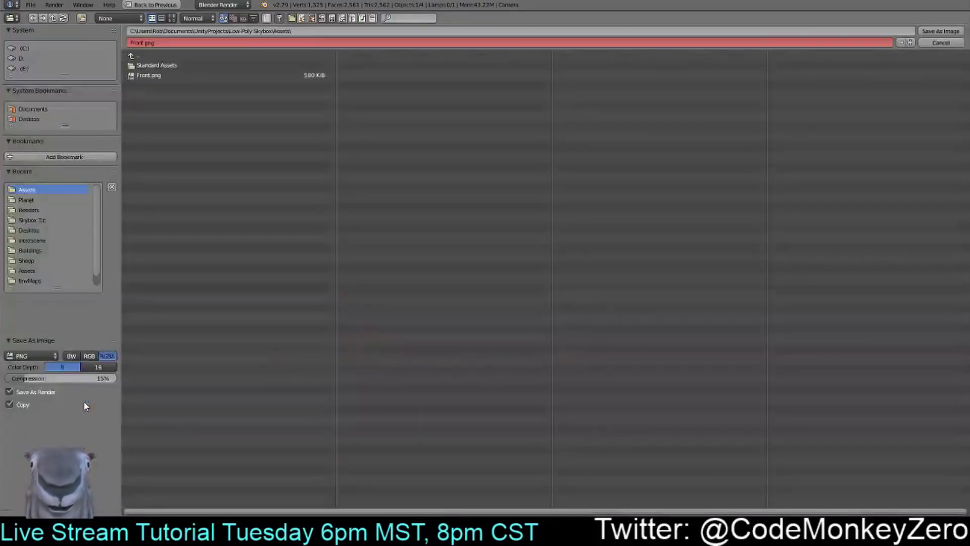
{"action": "double_click", "coordinate": [136, 43]}
{"action": "type", "text": "Left"}
{"action": "key", "text": "Return"}
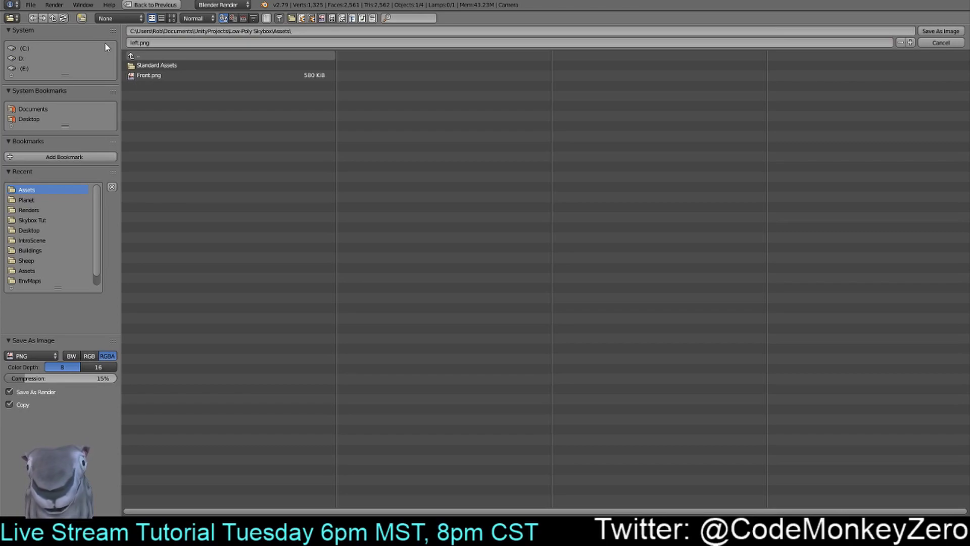
{"action": "double_click", "coordinate": [177, 43]}
{"action": "left_click", "coordinate": [947, 41]}
{"action": "key", "text": "Escape"}
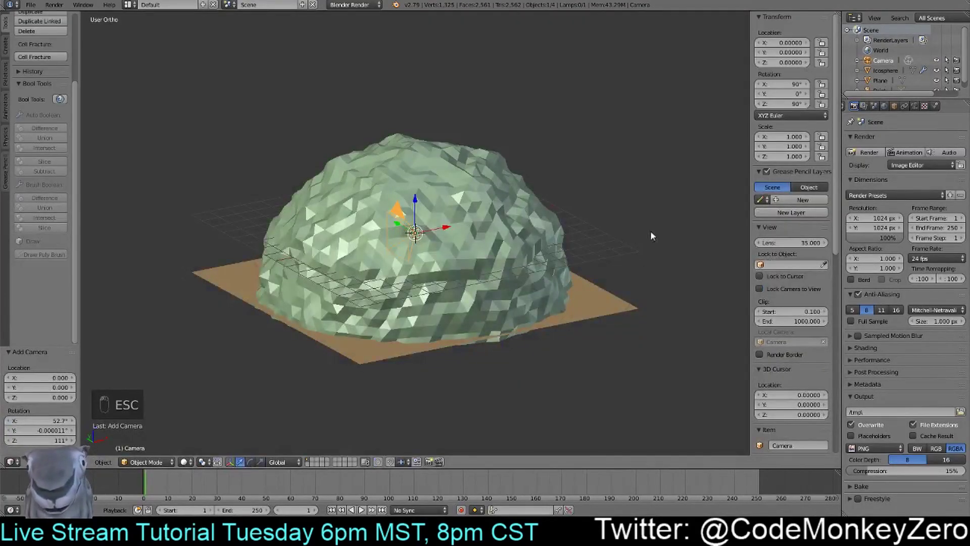
Set the camera's Z rotation to 180° and render that side of the dome's interior
{"action": "left_click", "coordinate": [775, 104]}
{"action": "type", "text": "180"}
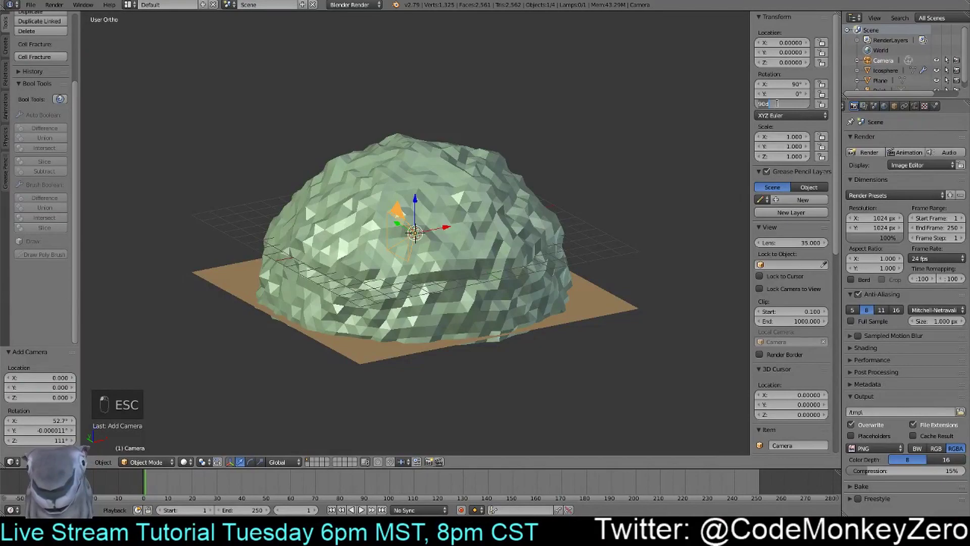
{"action": "key", "text": "Return"}
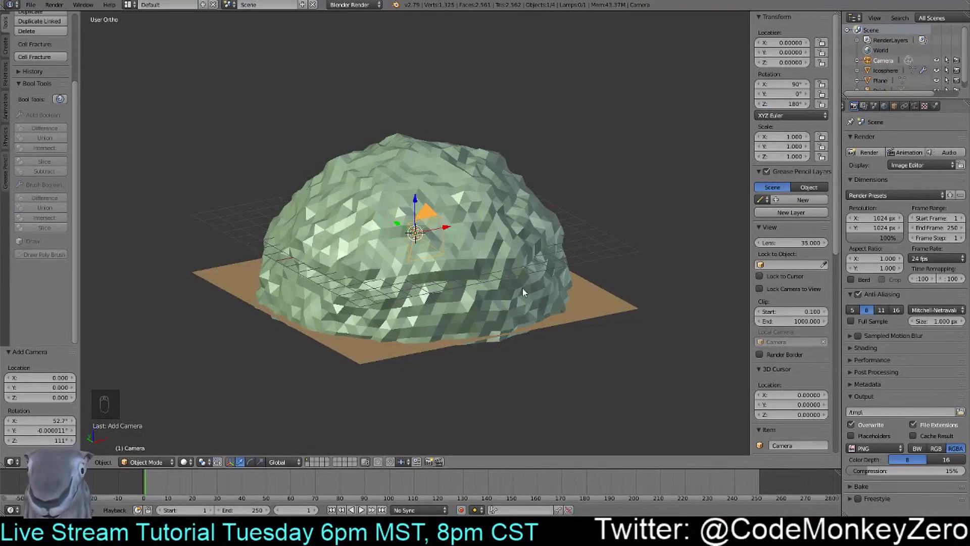
{"action": "key", "text": "F12"}
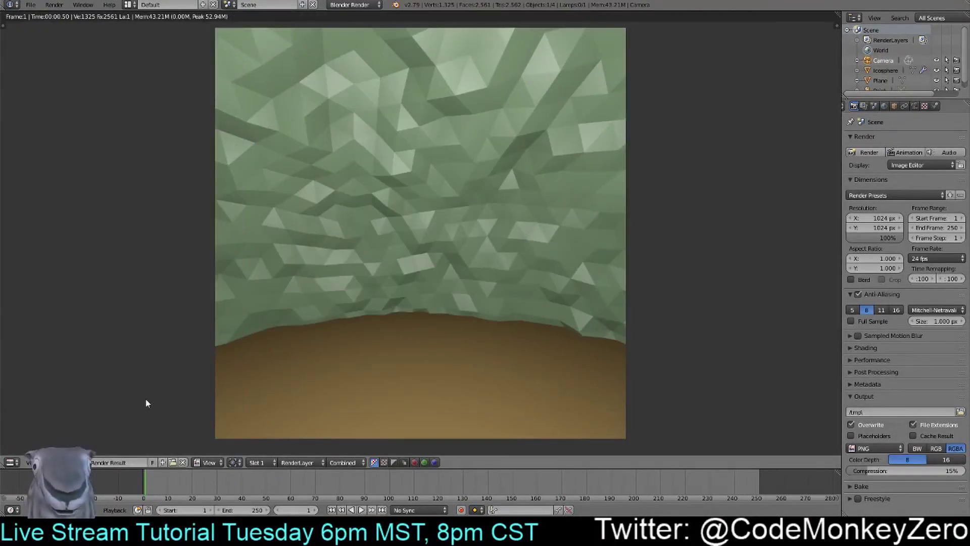
Save the render as Back.png in the Low-Poly Skybox project's Assets folder, and return to the 3D view
{"action": "left_click", "coordinate": [64, 461]}
{"action": "left_click", "coordinate": [79, 401]}
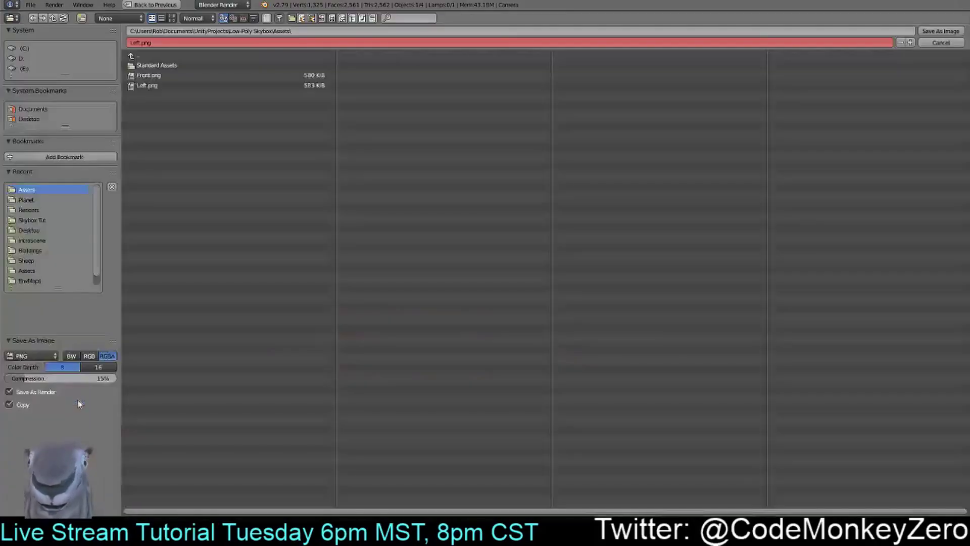
{"action": "double_click", "coordinate": [140, 43]}
{"action": "key", "text": "BackSpace"}
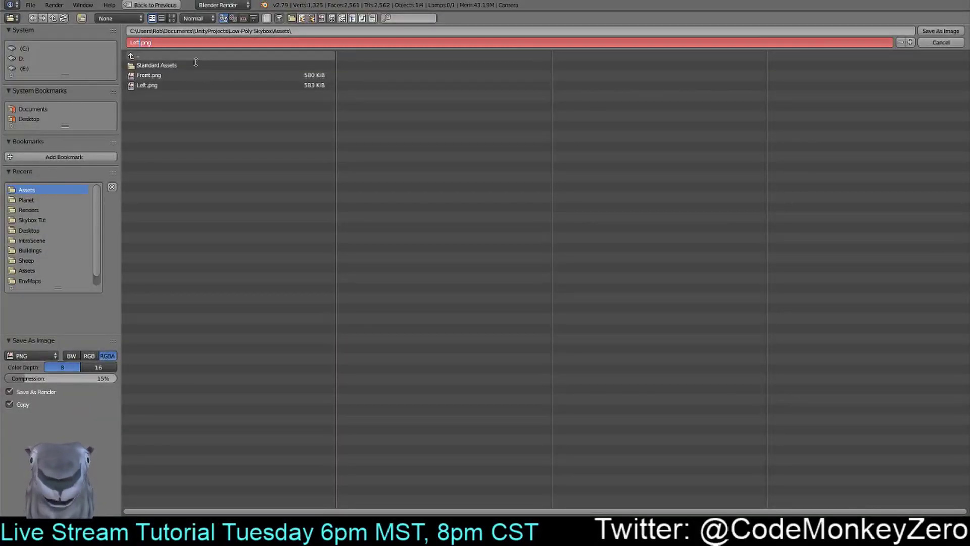
{"action": "type", "text": "Back"}
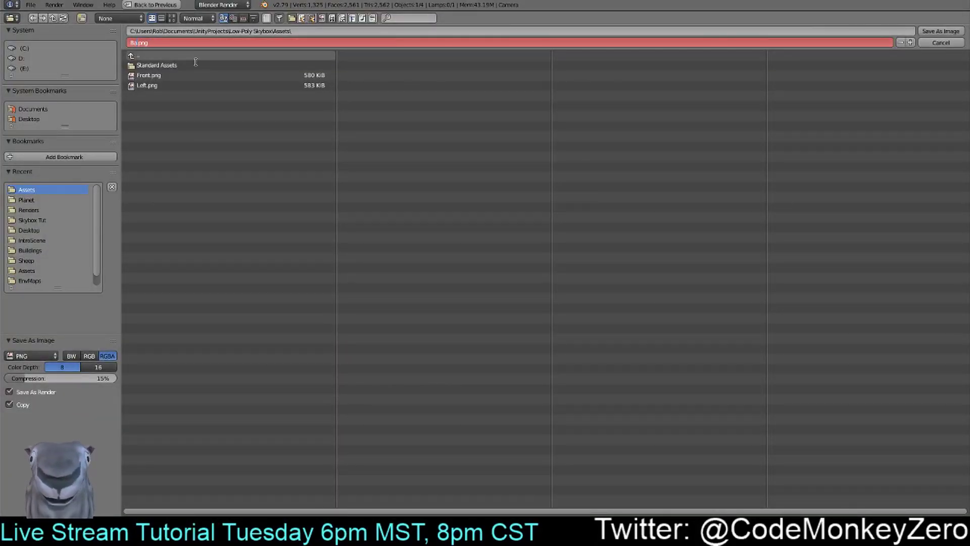
{"action": "key", "text": "Return"}
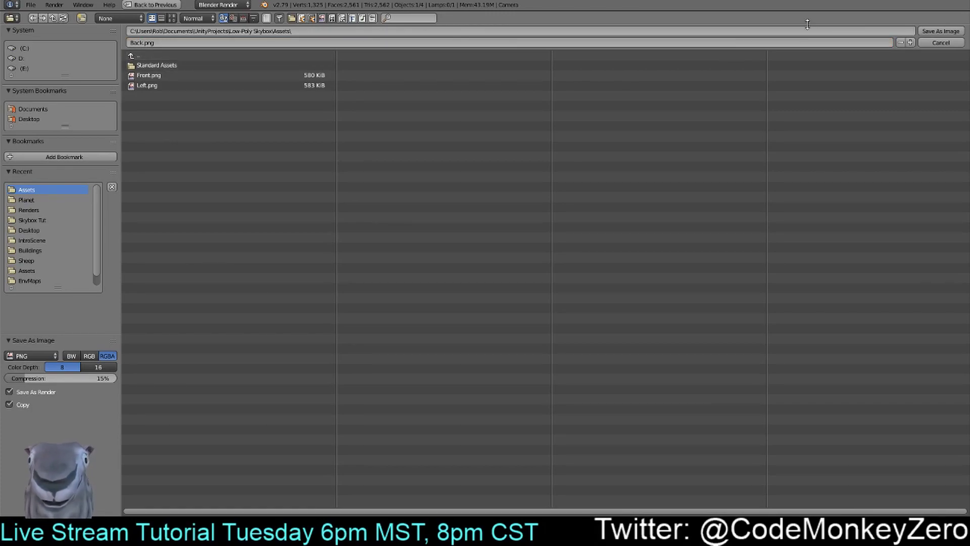
{"action": "left_click", "coordinate": [941, 31]}
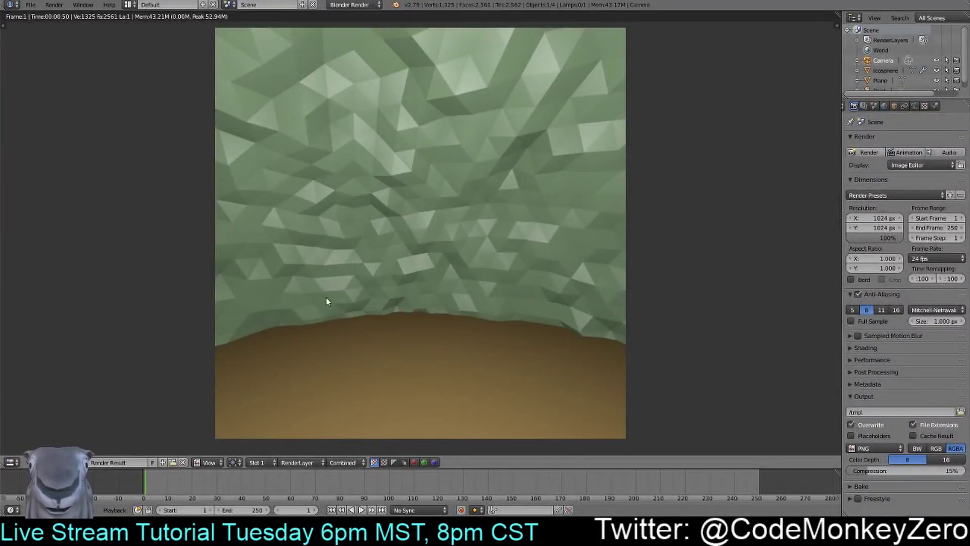
{"action": "key", "text": "Escape"}
Set the camera's Z rotation to -90° and render that side of the dome's interior
{"action": "left_click", "coordinate": [789, 103]}
{"action": "type", "text": "-90"}
{"action": "key", "text": "Return"}
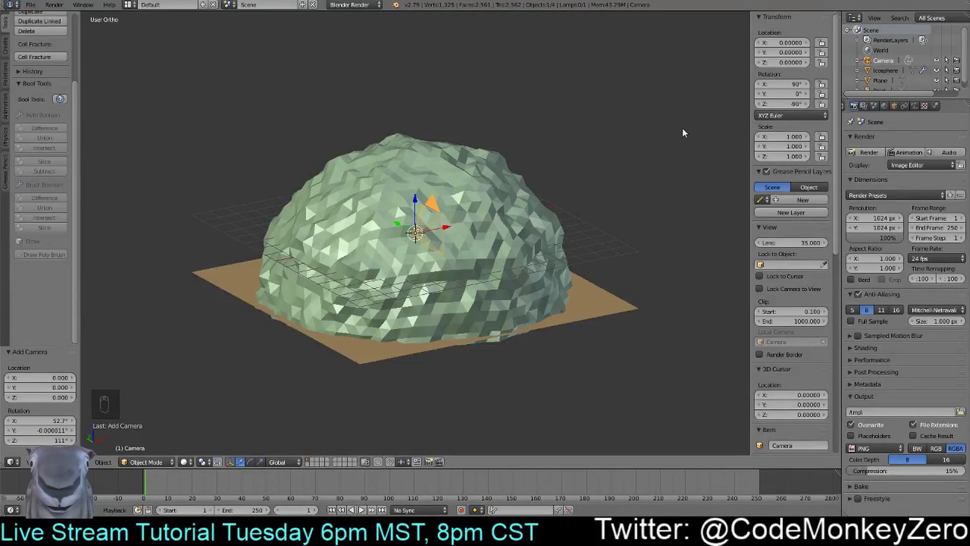
{"action": "key", "text": "F12"}
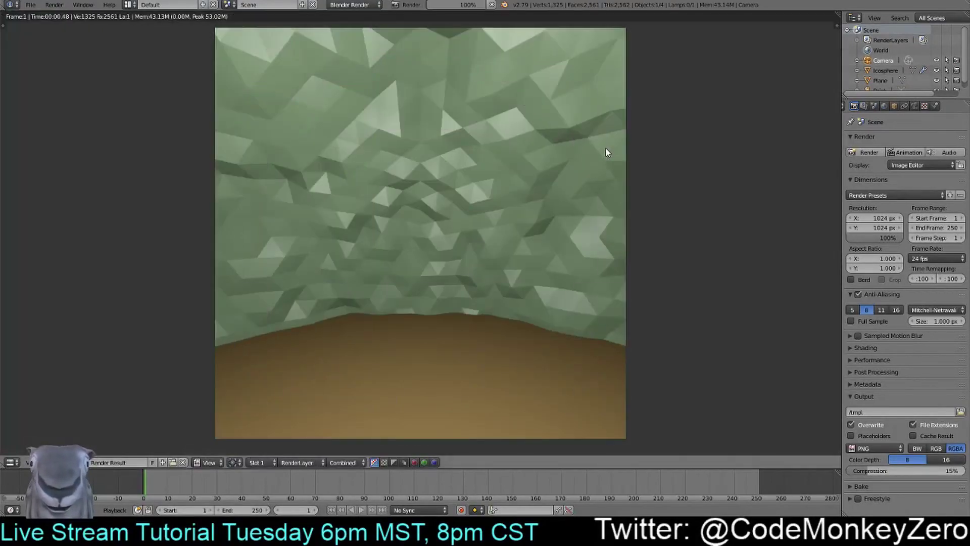
Save the render as Right.png in the same Assets folder, and return to the 3D view
{"action": "left_click", "coordinate": [58, 462]}
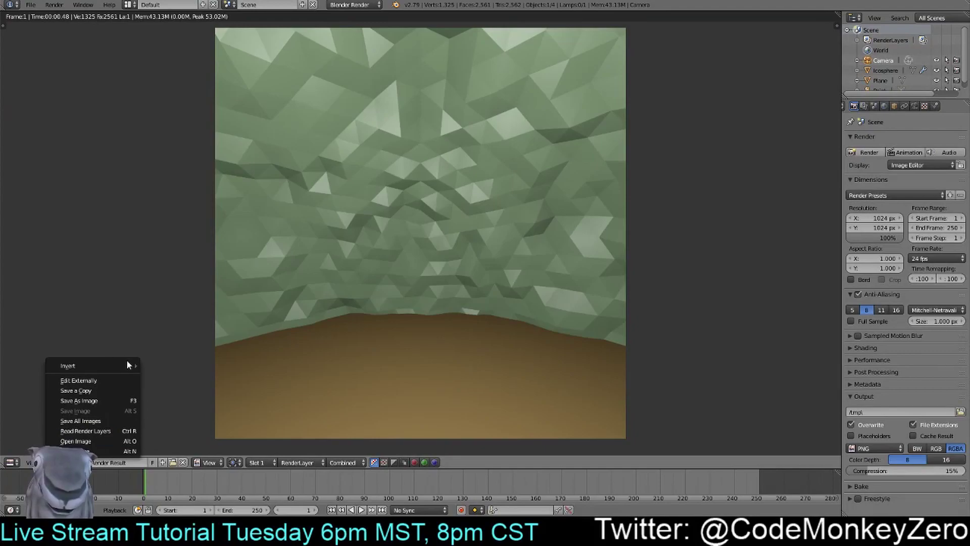
{"action": "left_click", "coordinate": [96, 400]}
{"action": "left_click", "coordinate": [138, 41]}
{"action": "key", "text": "BackSpace"}
{"action": "key", "text": "BackSpace"}
{"action": "key", "text": "BackSpace"}
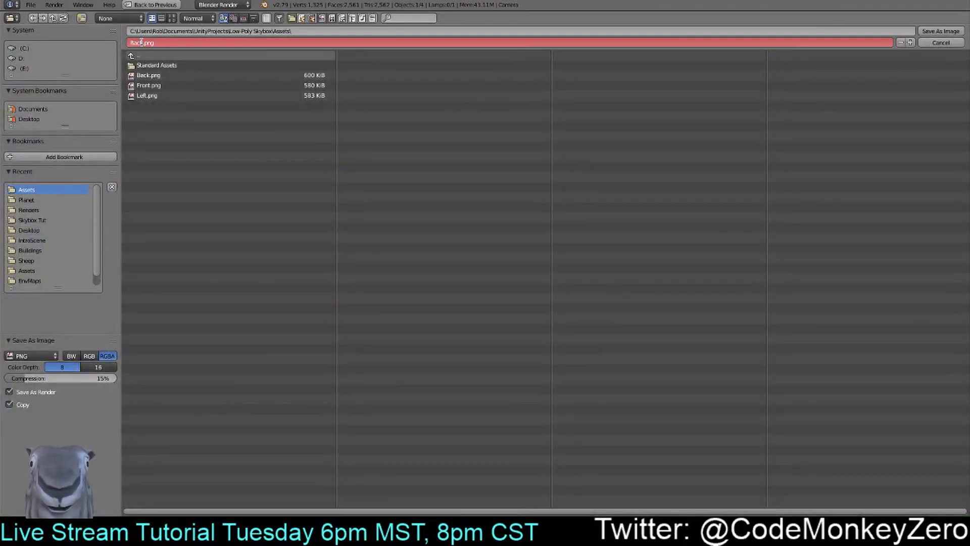
{"action": "key", "text": "Delete"}
{"action": "type", "text": "Right"}
{"action": "key", "text": "Return"}
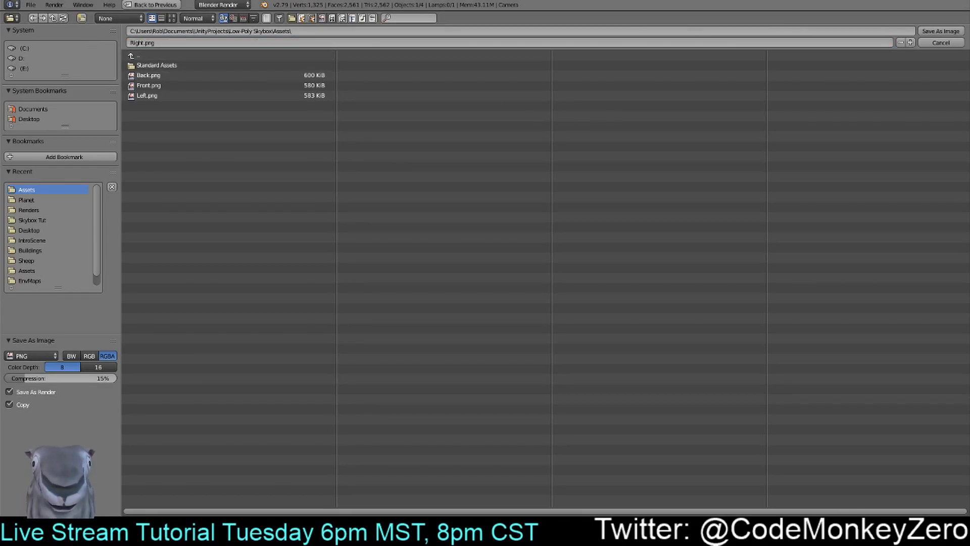
{"action": "left_click", "coordinate": [932, 29]}
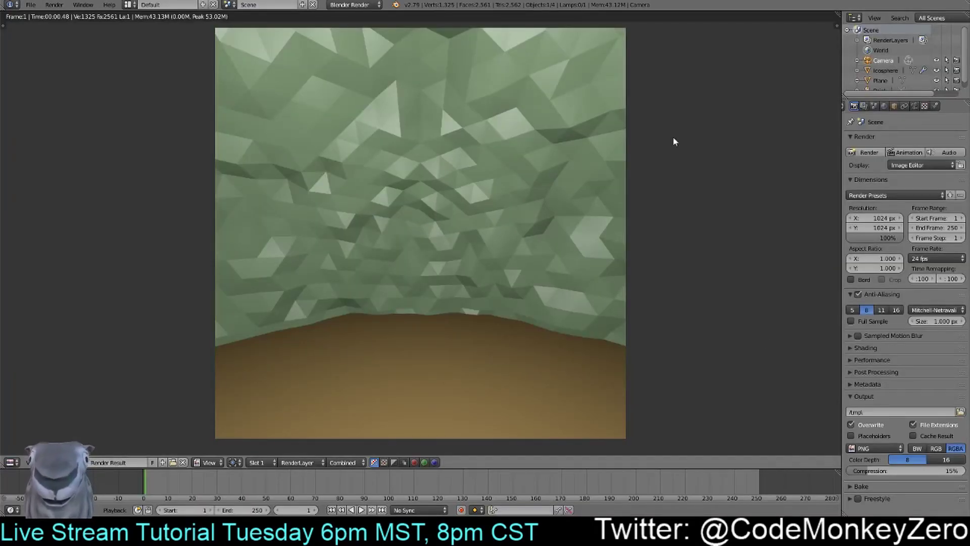
{"action": "key", "text": "Escape"}
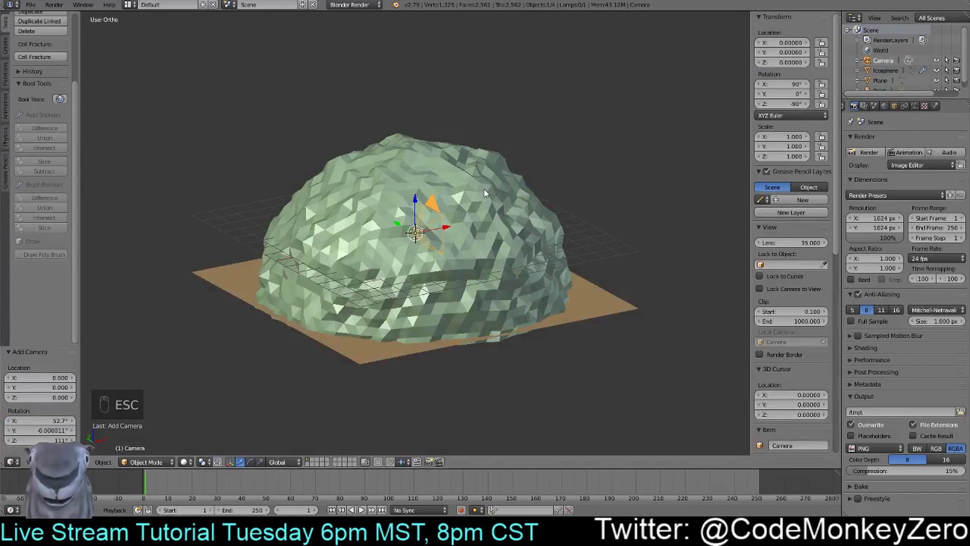
Reset the camera's Z rotation to 0°
{"action": "left_click", "coordinate": [781, 104]}
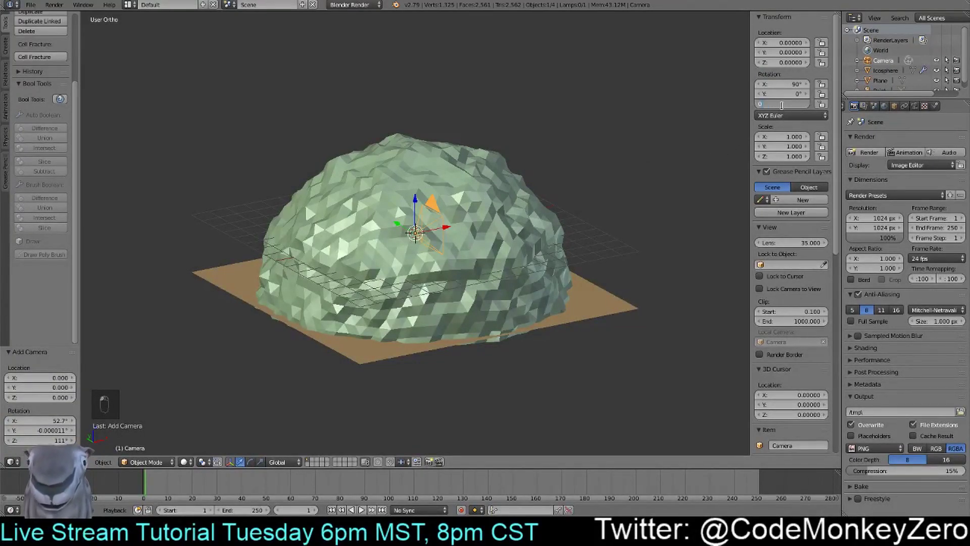
{"action": "type", "text": "0"}
{"action": "key", "text": "Return"}
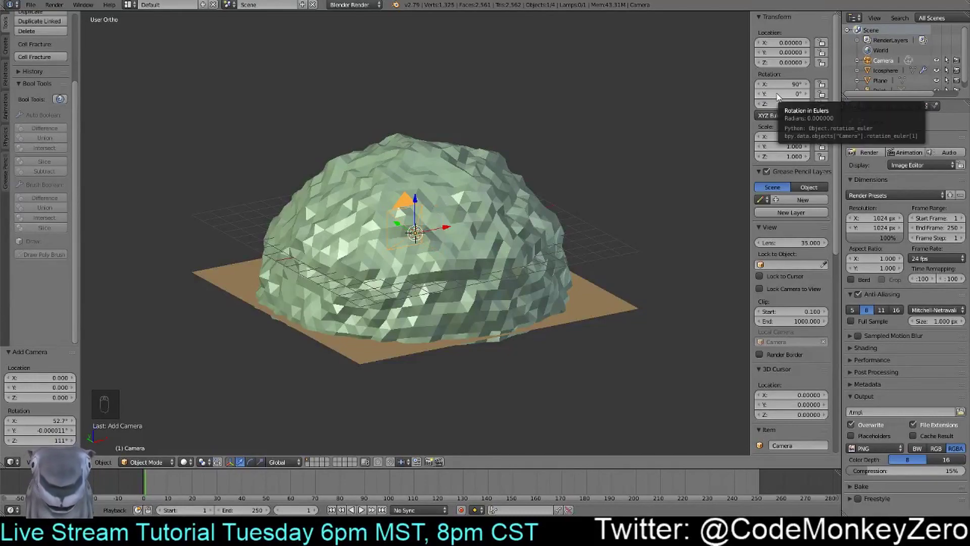
Try X rotations of 180° and 0° on the camera, checking its orientation inside the dome
{"action": "left_click", "coordinate": [791, 84]}
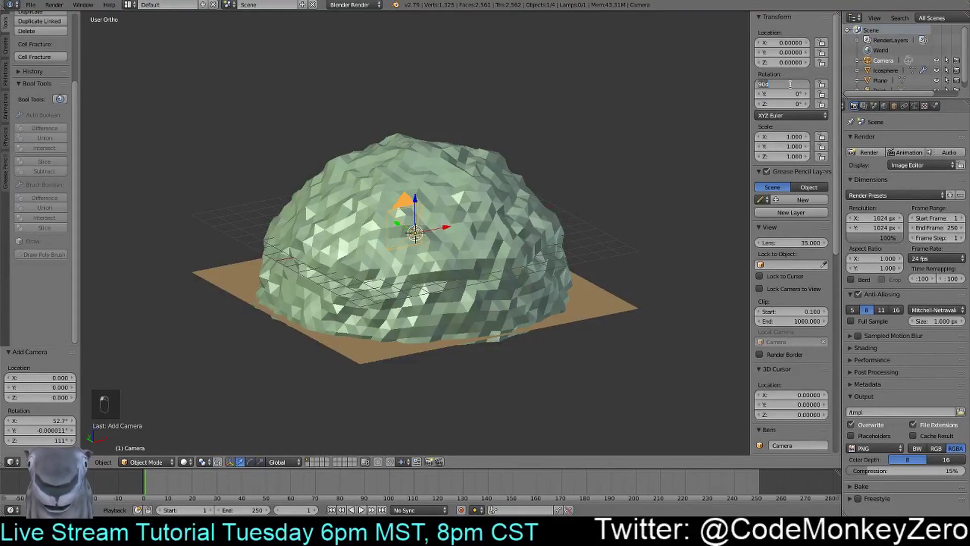
{"action": "type", "text": "180"}
{"action": "key", "text": "Return"}
{"action": "middle_click_drag", "start_coordinate": [525, 301], "coordinate": [525, 323]}
{"action": "left_click", "coordinate": [792, 82]}
{"action": "type", "text": "0"}
{"action": "key", "text": "Return"}
{"action": "middle_click_drag", "start_coordinate": [562, 218], "coordinate": [372, 177]}
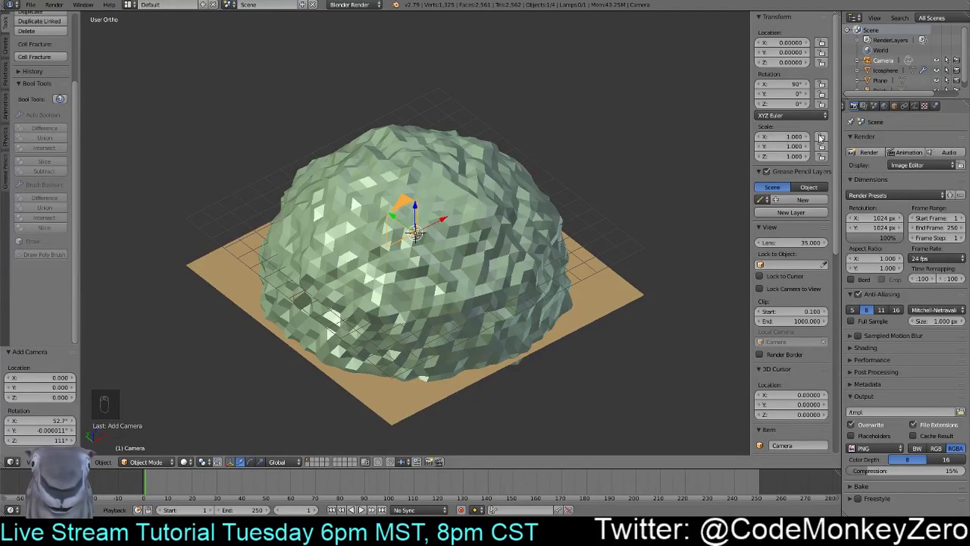
Try a Y rotation of -180° on the camera with a test render, and reset the Y rotation to 0°
{"action": "left_click_drag", "start_coordinate": [782, 104], "coordinate": [807, 103]}
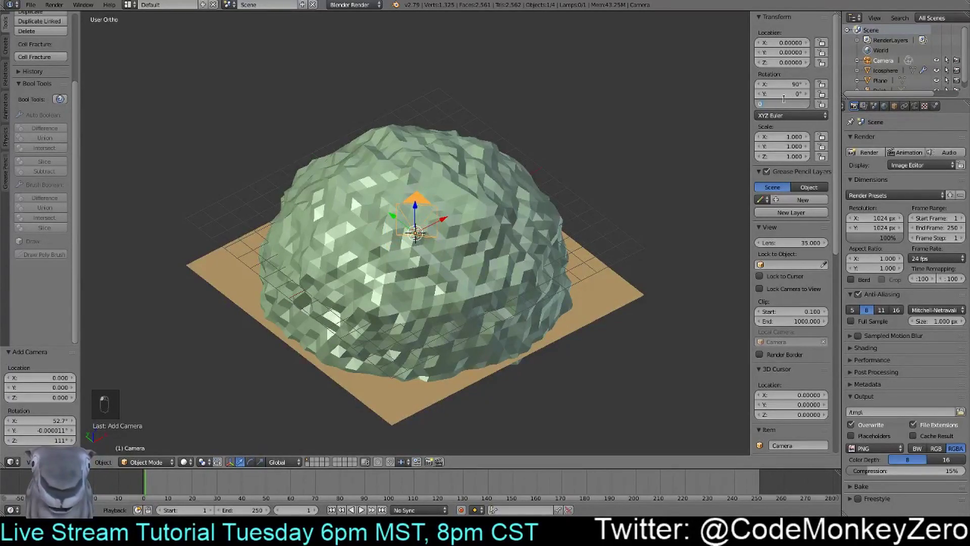
{"action": "left_click_drag", "start_coordinate": [780, 95], "coordinate": [777, 95]}
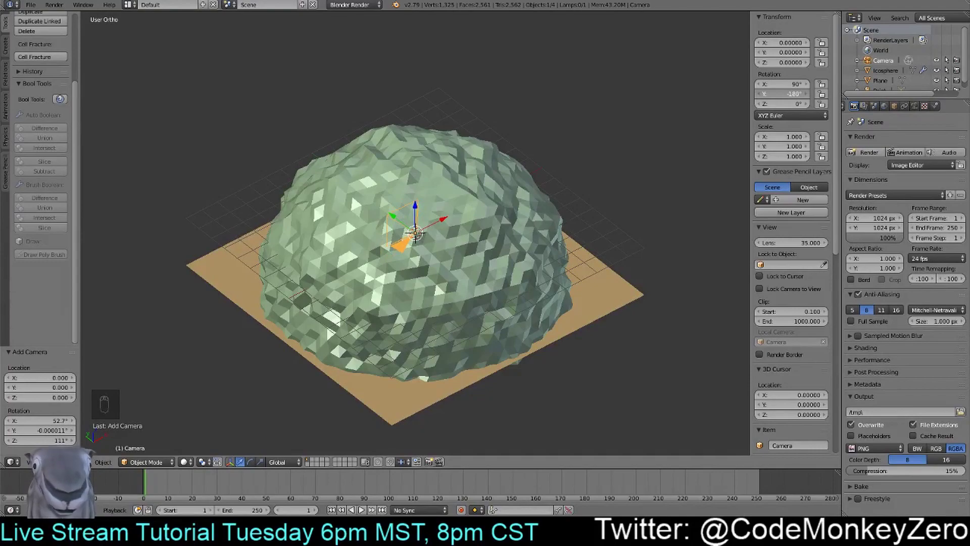
{"action": "key", "text": "F12"}
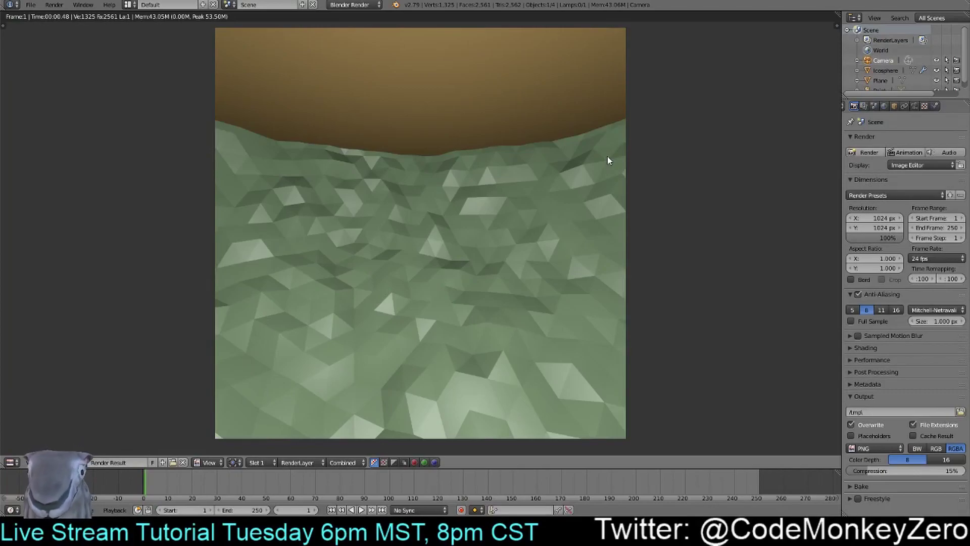
{"action": "key", "text": "Escape"}
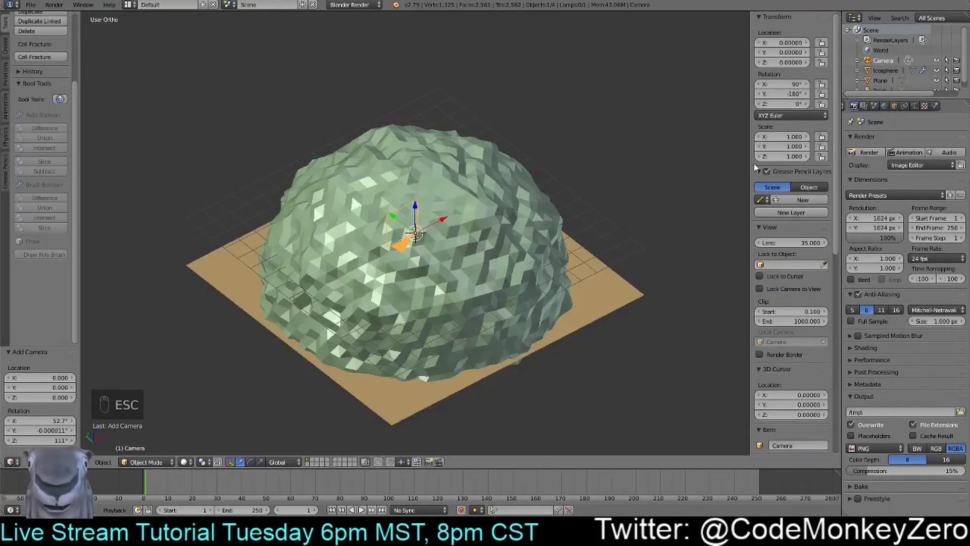
{"action": "left_click", "coordinate": [788, 93]}
{"action": "type", "text": "0"}
{"action": "key", "text": "Return"}
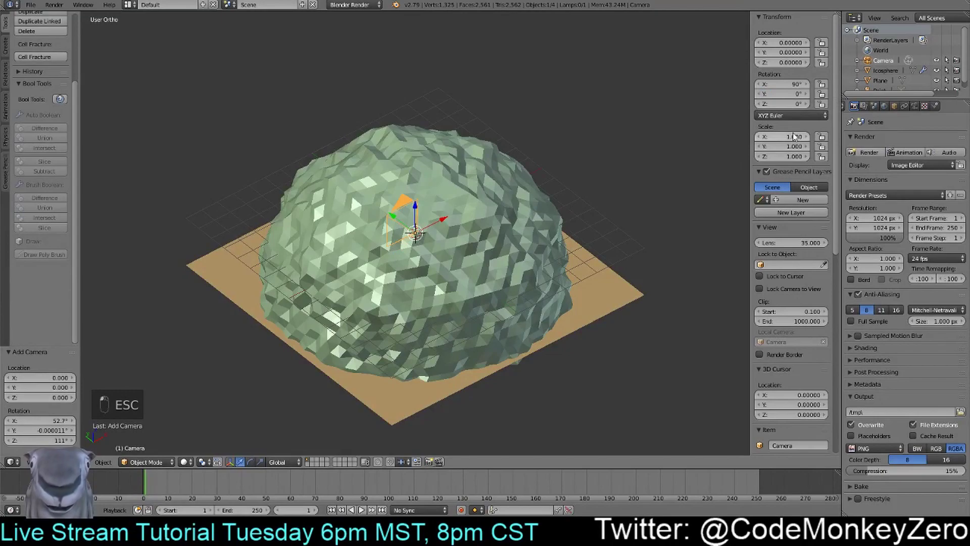
Set the camera's X rotation to 180° and render the dome's ceiling
{"action": "left_click", "coordinate": [786, 95]}
{"action": "left_click", "coordinate": [788, 83]}
{"action": "type", "text": "180"}
{"action": "key", "text": "Return"}
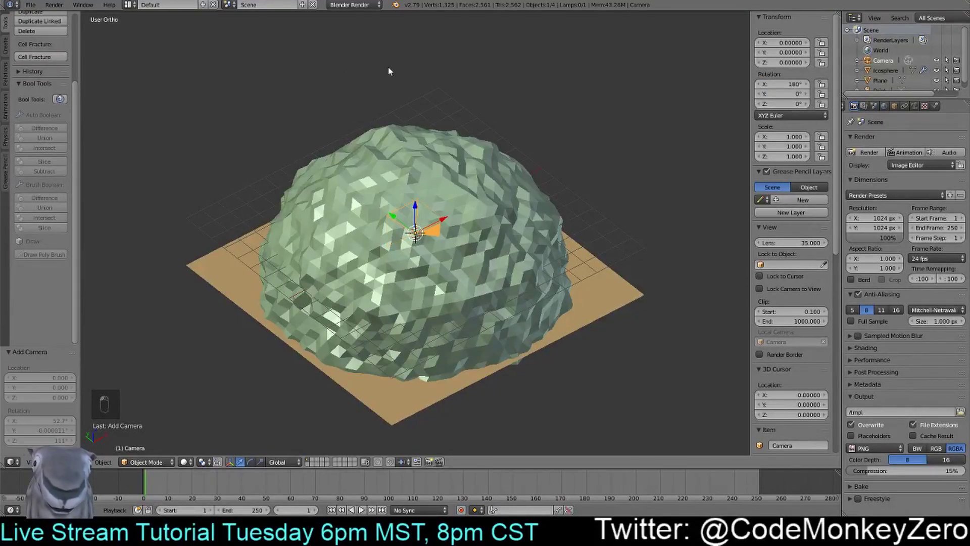
{"action": "key", "text": "F12"}
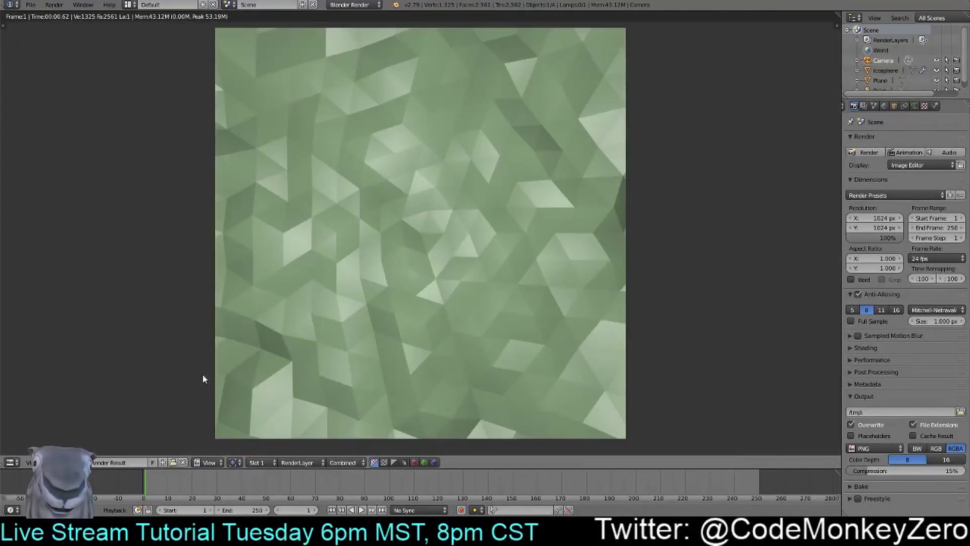
Save the ceiling render as Up.png in the Assets folder, and return to the 3D view
{"action": "left_click", "coordinate": [58, 462]}
{"action": "left_click", "coordinate": [88, 402]}
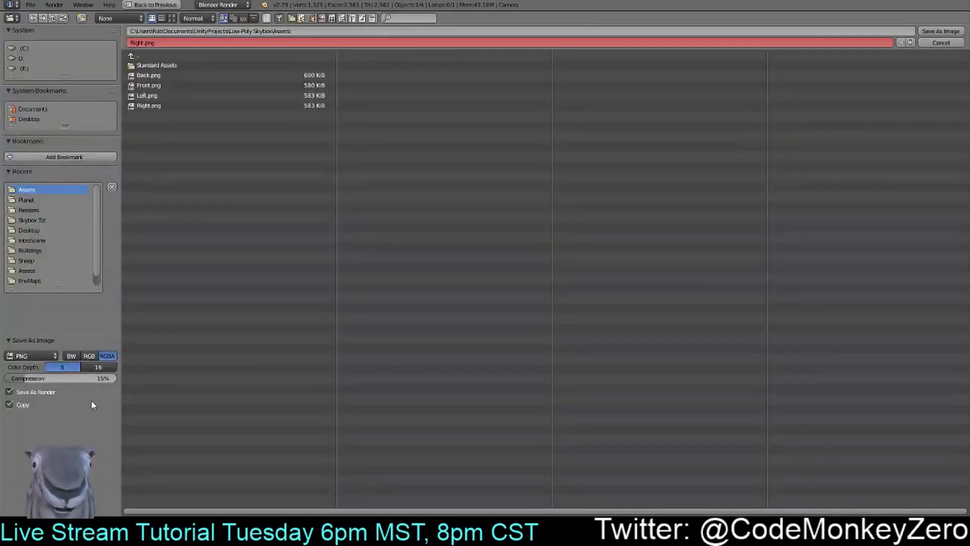
{"action": "left_click_drag", "start_coordinate": [142, 42], "coordinate": [110, 42]}
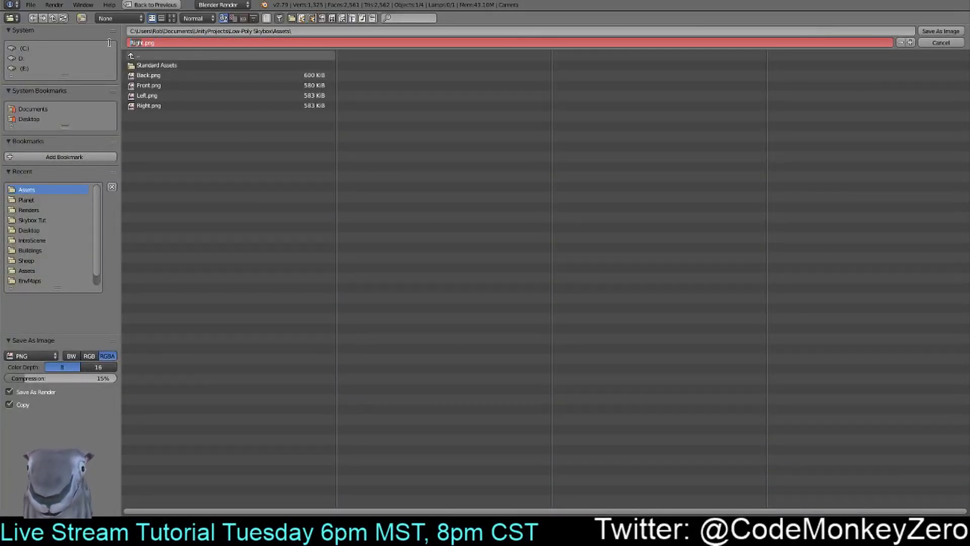
{"action": "type", "text": "Up"}
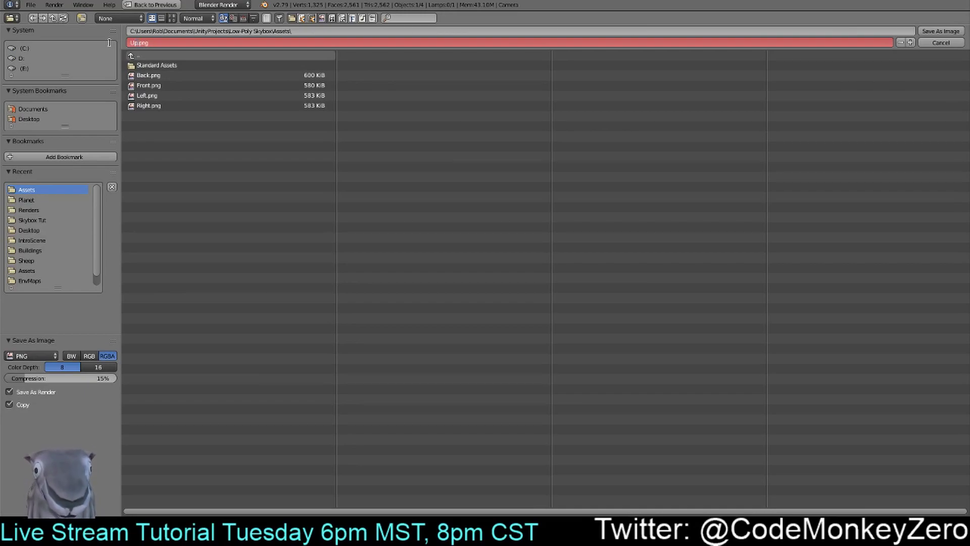
{"action": "key", "text": "Return"}
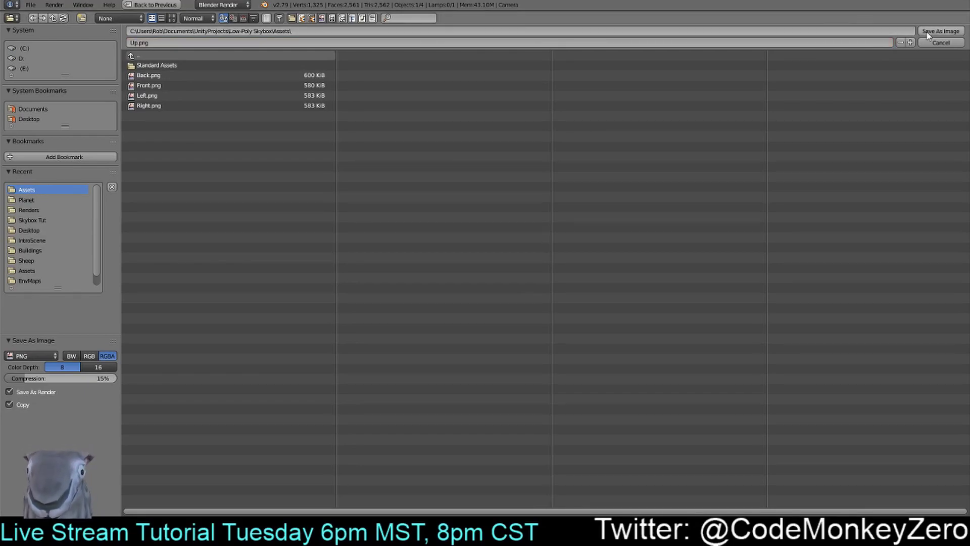
{"action": "key", "text": "Return"}
{"action": "key", "text": "Escape"}
Set the camera's X rotation to 0° and render the floor plane below it
{"action": "left_click", "coordinate": [788, 84]}
{"action": "type", "text": "0"}
{"action": "key", "text": "Return"}
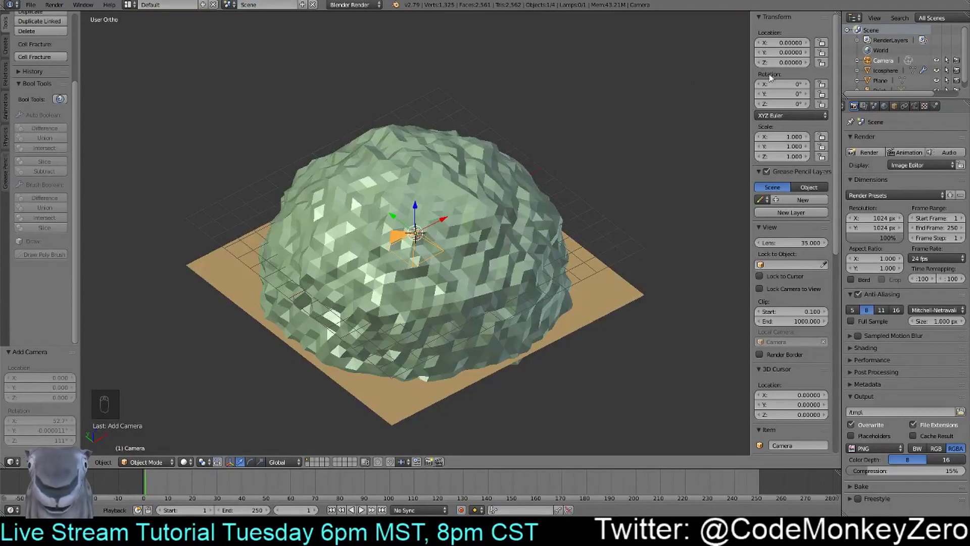
{"action": "key", "text": "F12"}
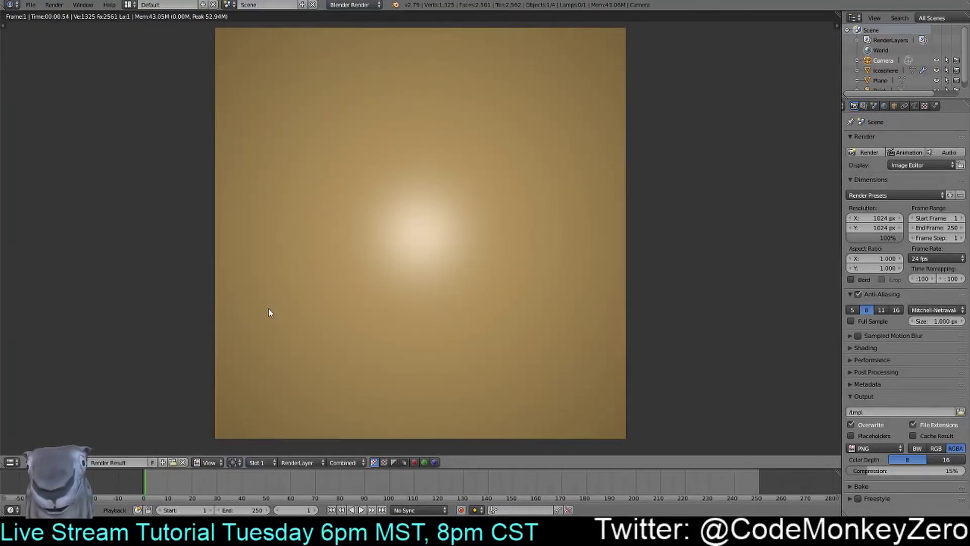
Save the floor render as Down.png in the Assets folder, and return to the 3D view
{"action": "left_click", "coordinate": [68, 462]}
{"action": "left_click", "coordinate": [93, 400]}
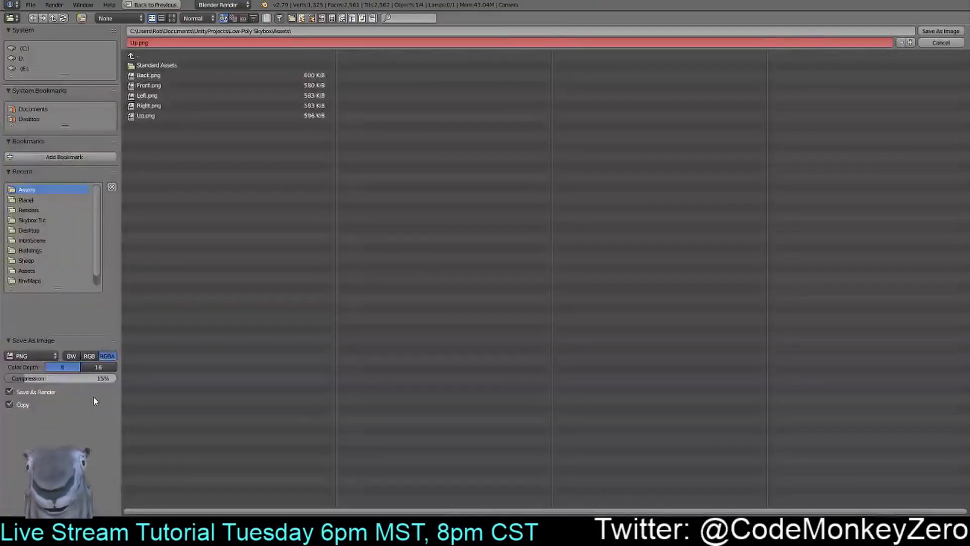
{"action": "left_click", "coordinate": [135, 43]}
{"action": "type", "text": "Down"}
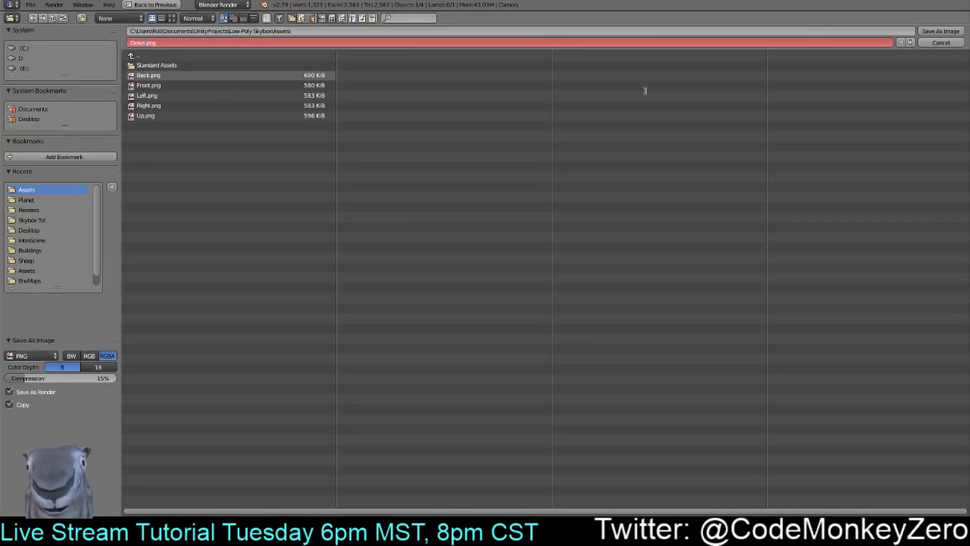
{"action": "key", "text": "Return"}
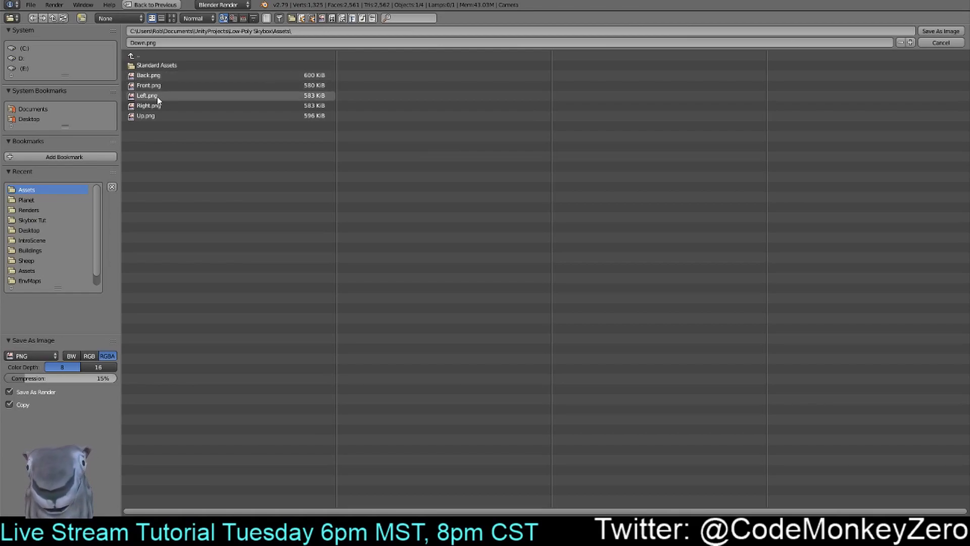
{"action": "left_click", "coordinate": [936, 28]}
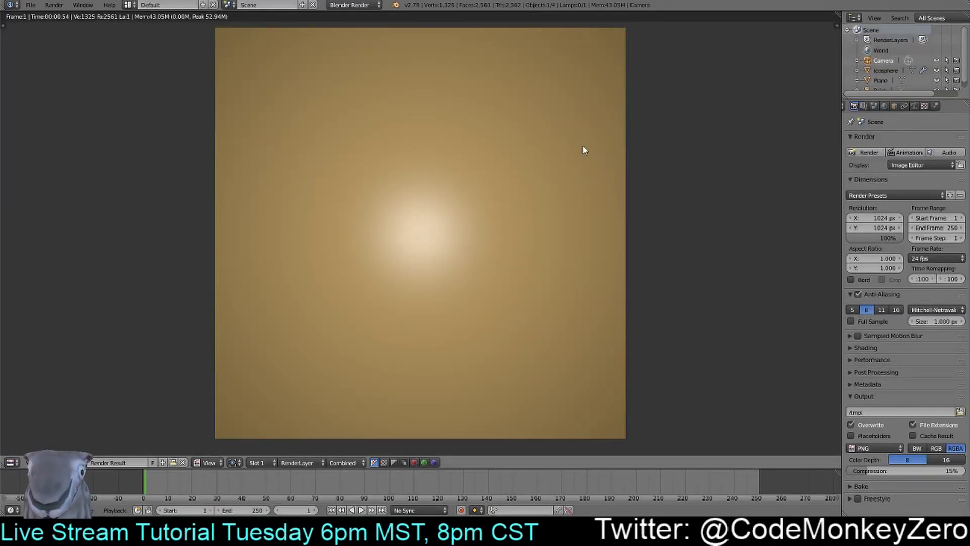
{"action": "key", "text": "Escape"}
Save the scene as SkyboxTut.blend in the Skybox Tut folder
{"action": "middle_click_drag", "start_coordinate": [581, 145], "coordinate": [497, 177]}
{"action": "key", "text": "shift+s"}
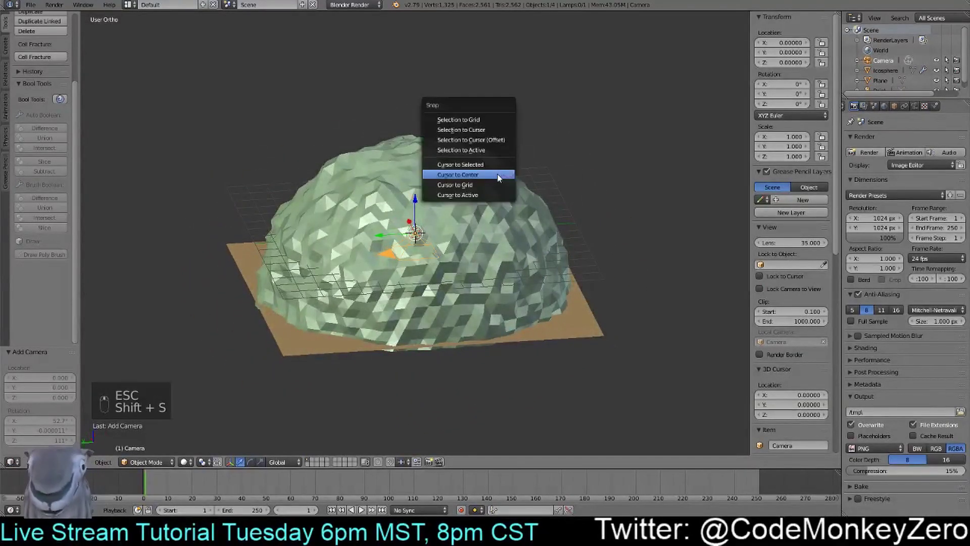
{"action": "key", "text": "ctrl+shift+s"}
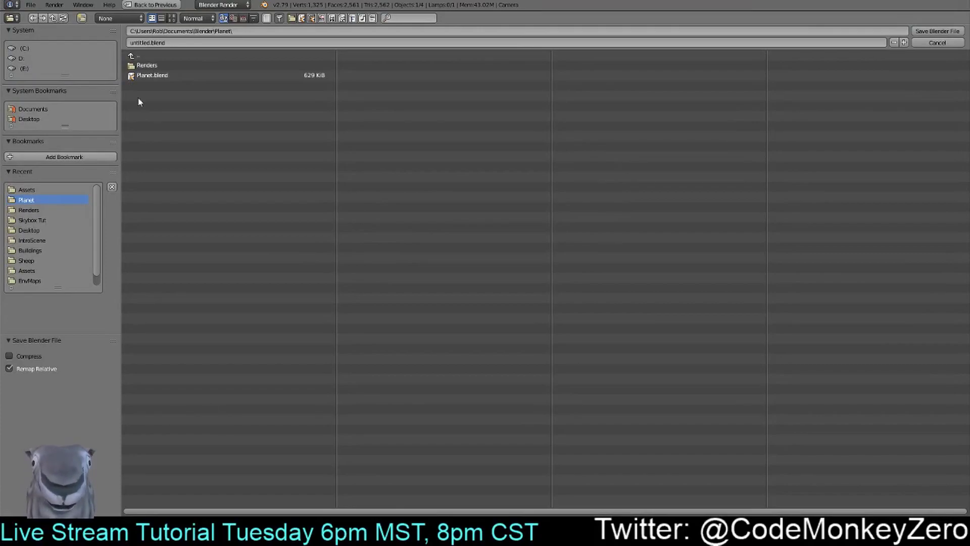
{"action": "left_click", "coordinate": [166, 56]}
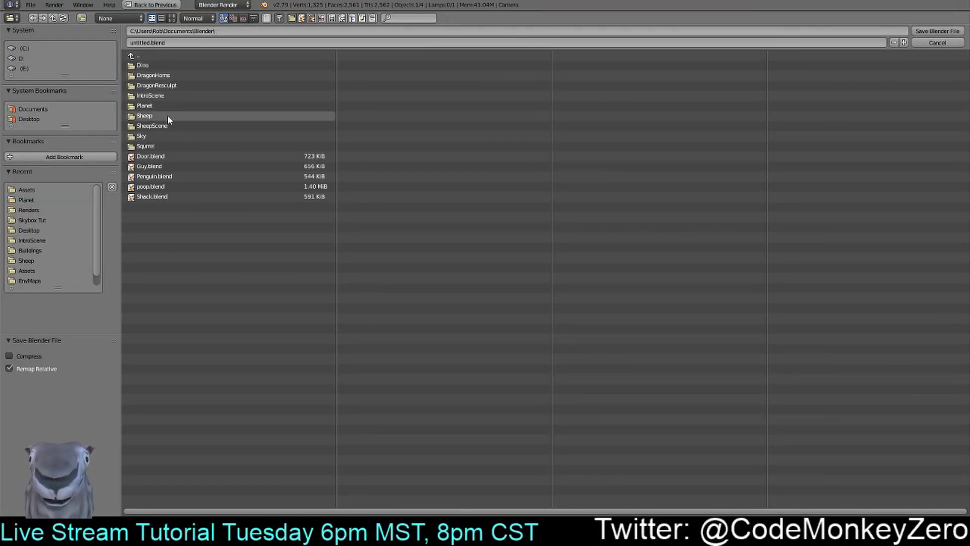
{"action": "left_click", "coordinate": [150, 55]}
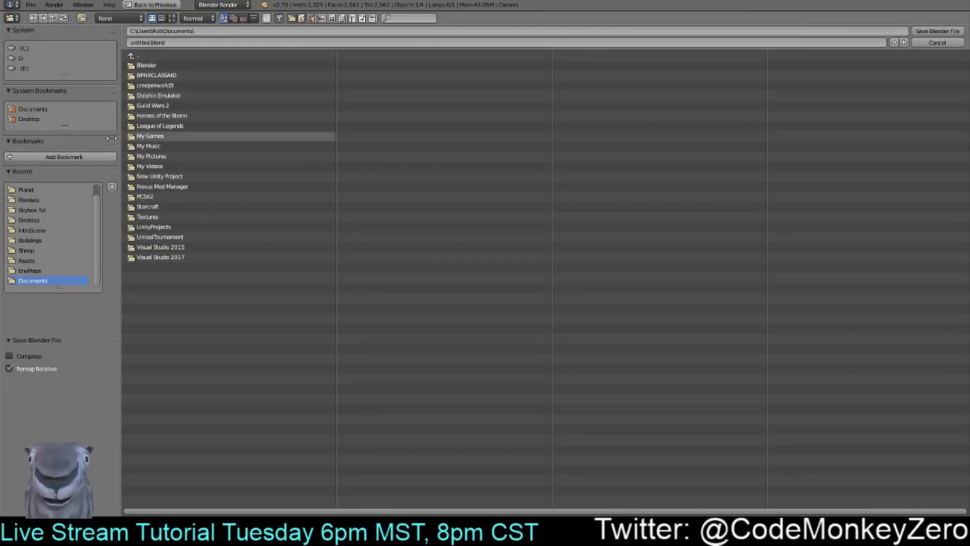
{"action": "left_click", "coordinate": [58, 209]}
{"action": "left_click", "coordinate": [143, 43]}
{"action": "left_click", "coordinate": [143, 43]}
{"action": "left_click_drag", "start_coordinate": [148, 44], "coordinate": [90, 45]}
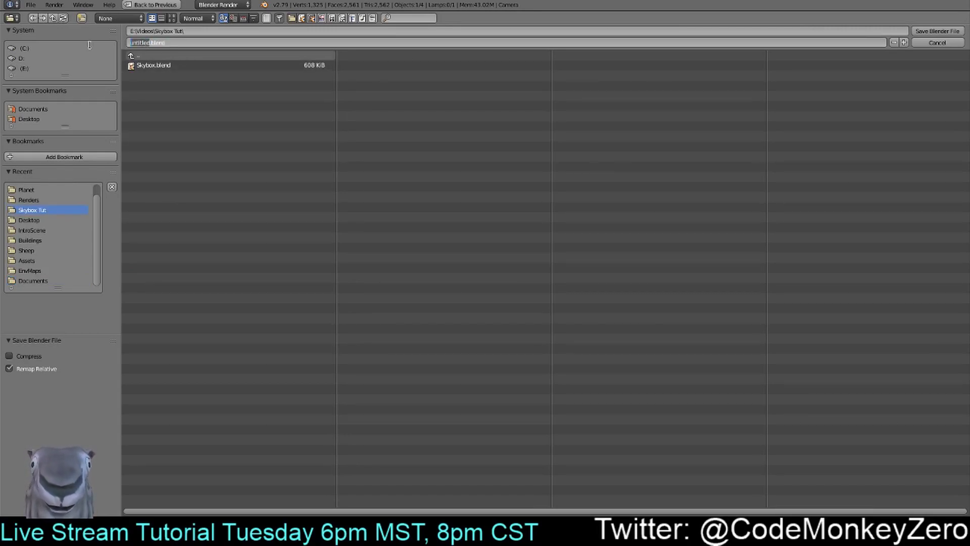
{"action": "type", "text": "SkyboxT"}
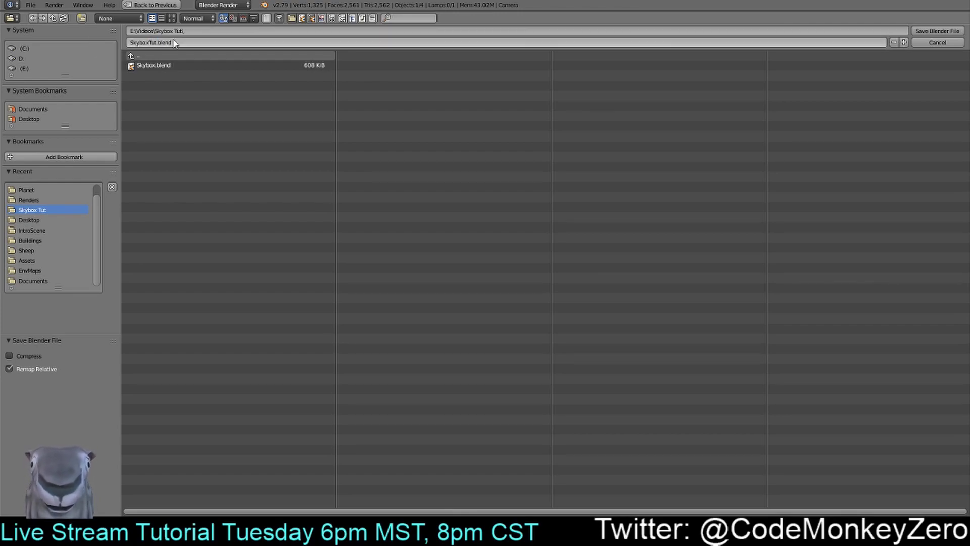
{"action": "left_click", "coordinate": [926, 32]}
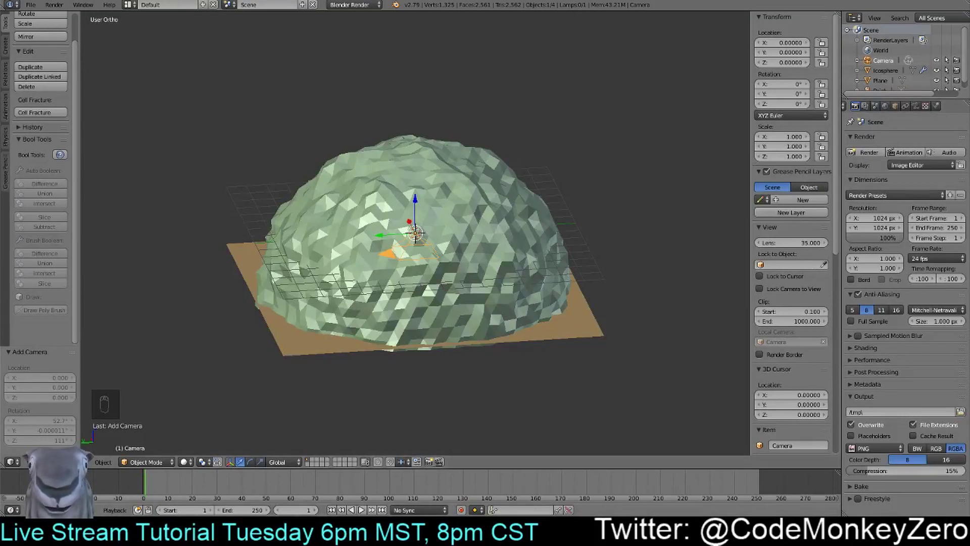
Switch to the Unity project holding the six skybox images and briefly run the default scene in play mode
{"action": "left_click", "coordinate": [399, 417]}
{"action": "left_click", "coordinate": [501, 154]}
{"action": "left_click", "coordinate": [566, 129]}
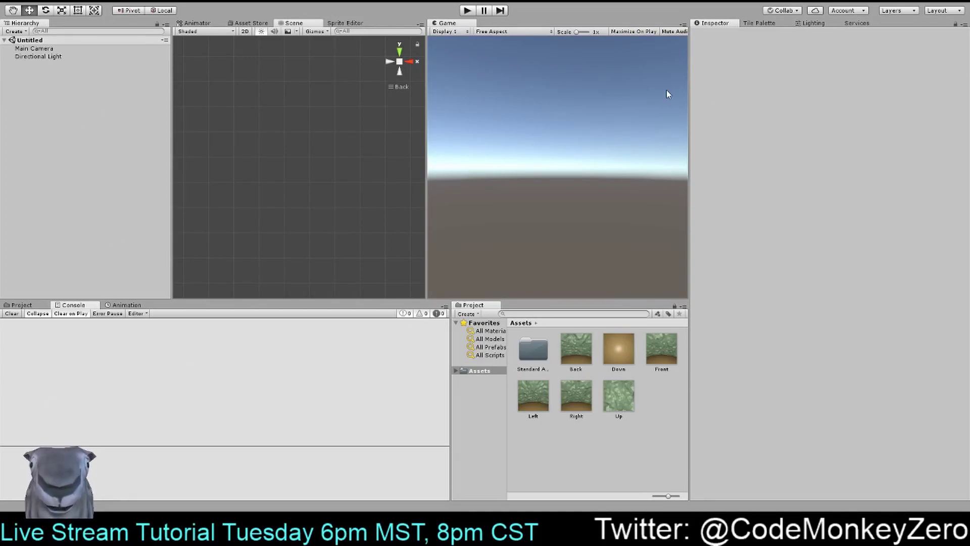
{"action": "left_click", "coordinate": [467, 14]}
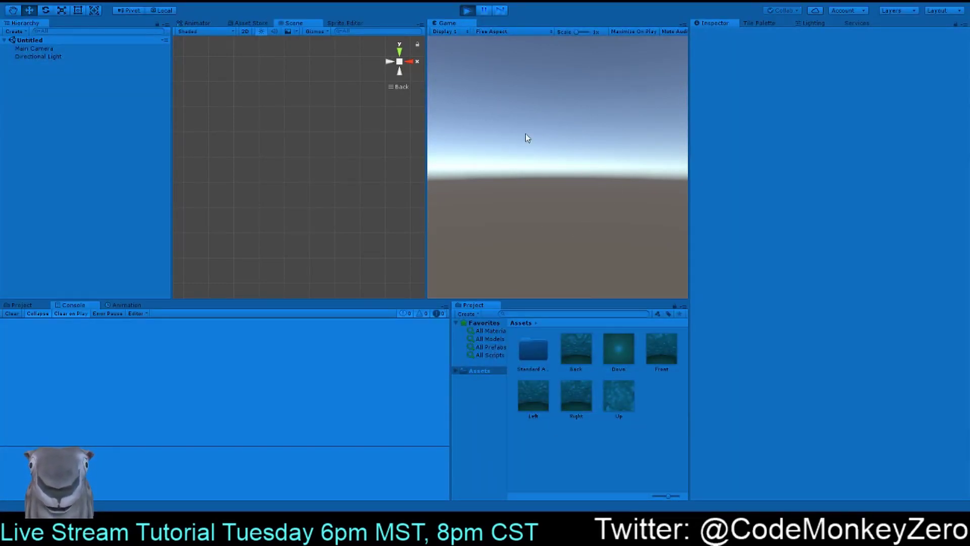
{"action": "left_click", "coordinate": [464, 10]}
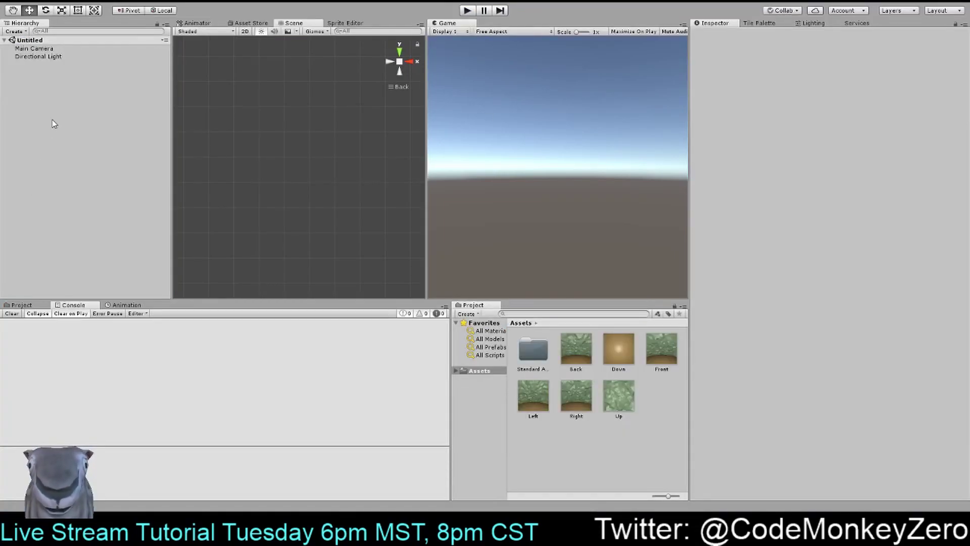
Add a cube to the scene, move it along the X axis to 348, and preview the scene in play mode
{"action": "left_click", "coordinate": [165, 217]}
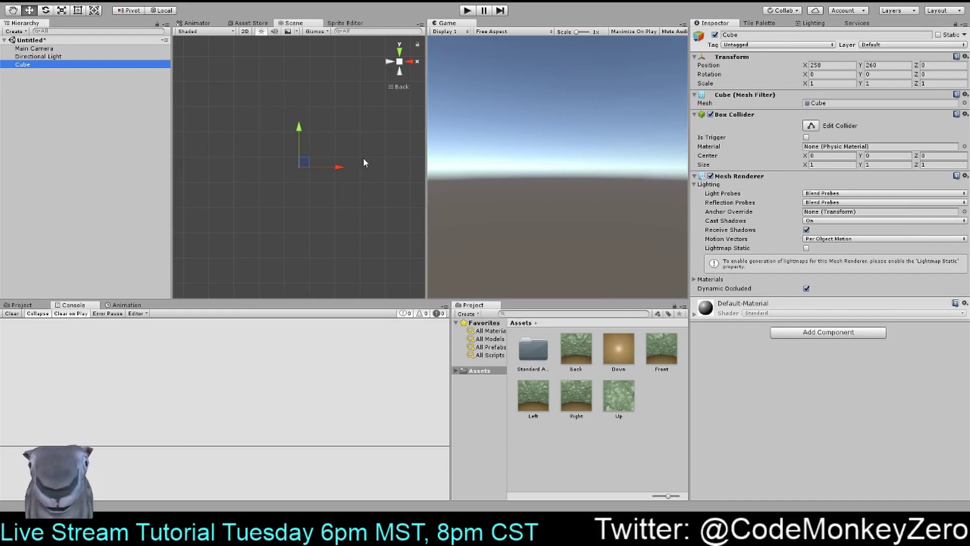
{"action": "left_click_drag", "start_coordinate": [332, 170], "coordinate": [346, 171]}
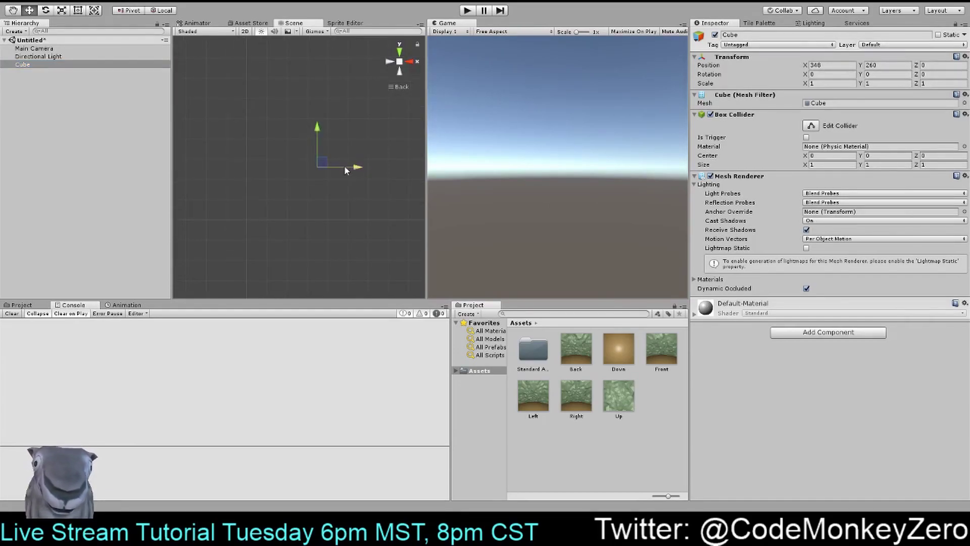
{"action": "left_click", "coordinate": [466, 10]}
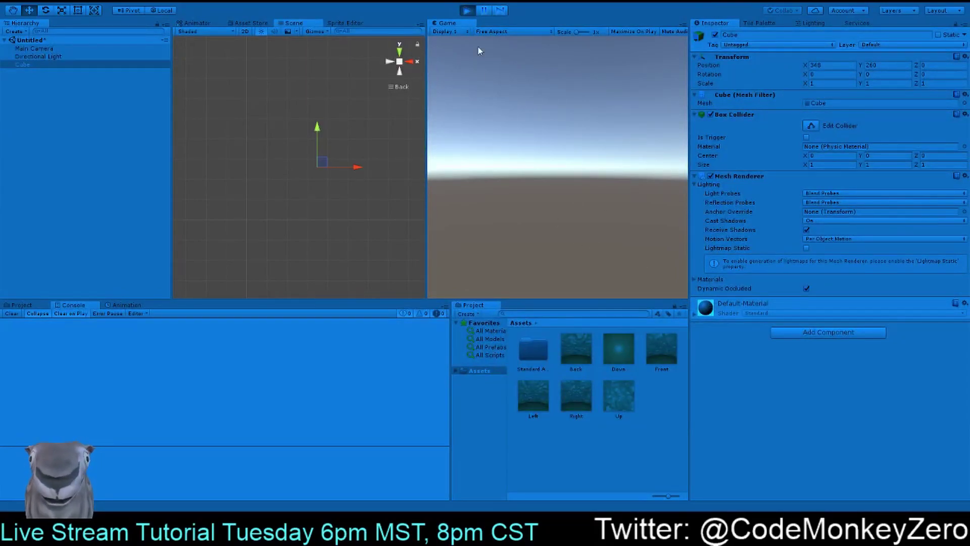
{"action": "left_click", "coordinate": [467, 10]}
{"action": "left_click", "coordinate": [39, 64]}
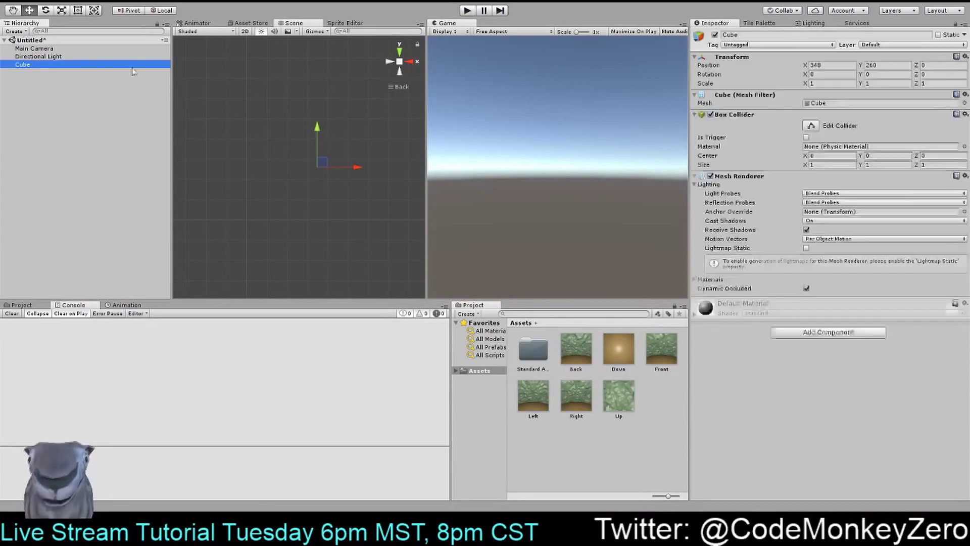
{"action": "key", "text": "f"}
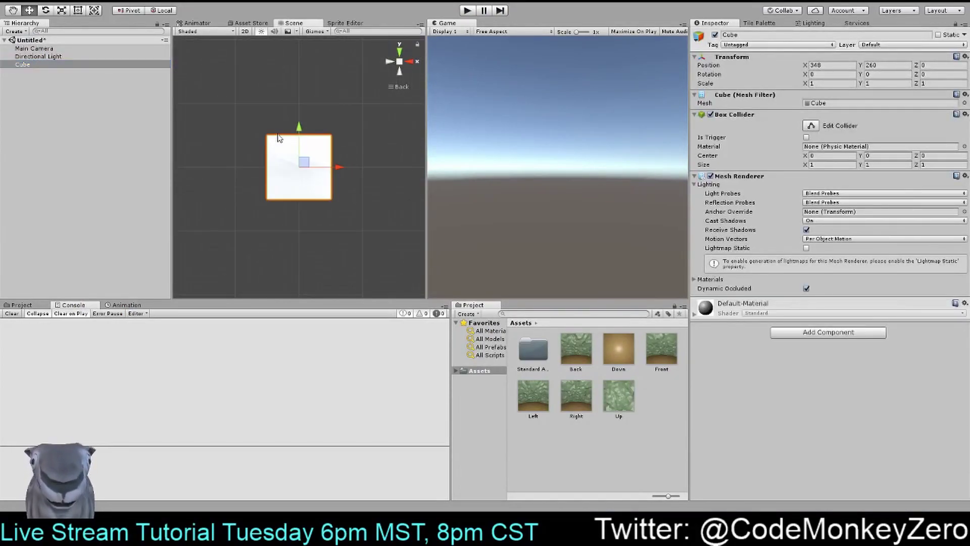
Replace the Main Camera with the FreeLookCameraRig prefab from the Cameras prefabs in Standard Assets
{"action": "left_click", "coordinate": [60, 50]}
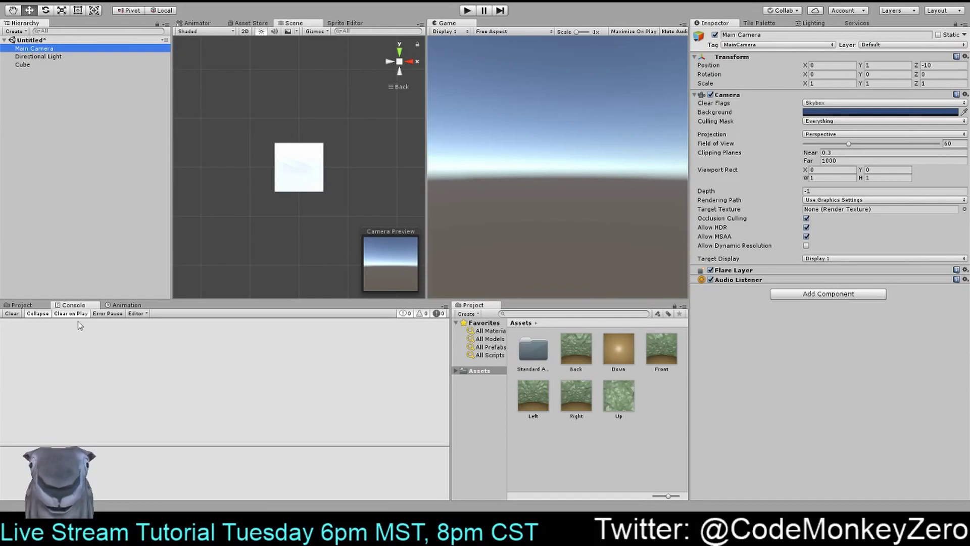
{"action": "left_click", "coordinate": [94, 376]}
{"action": "left_click", "coordinate": [28, 306]}
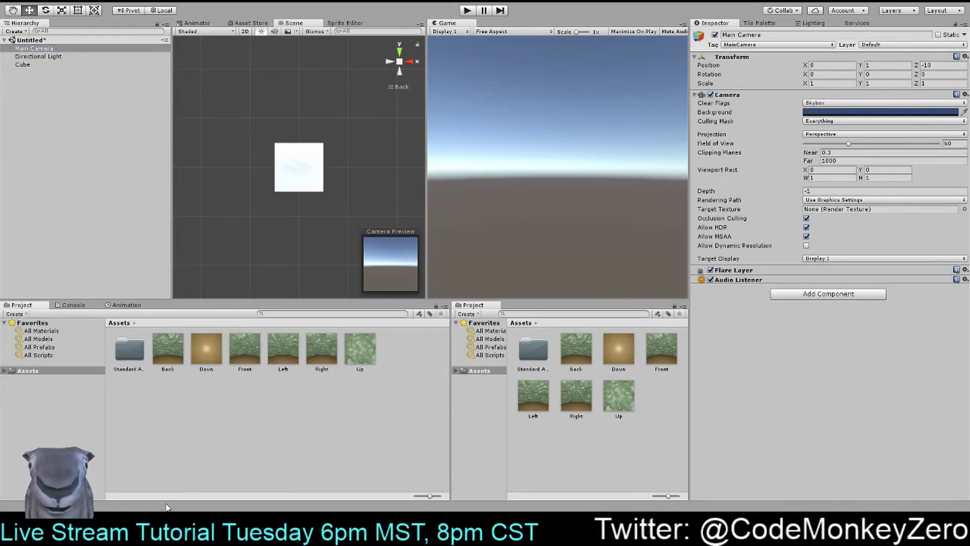
{"action": "left_click", "coordinate": [4, 371]}
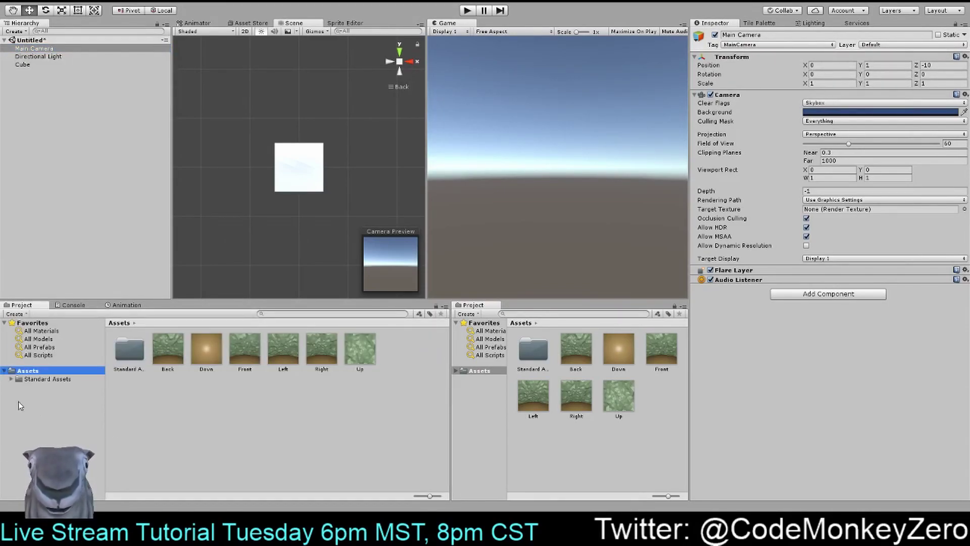
{"action": "left_click", "coordinate": [11, 379]}
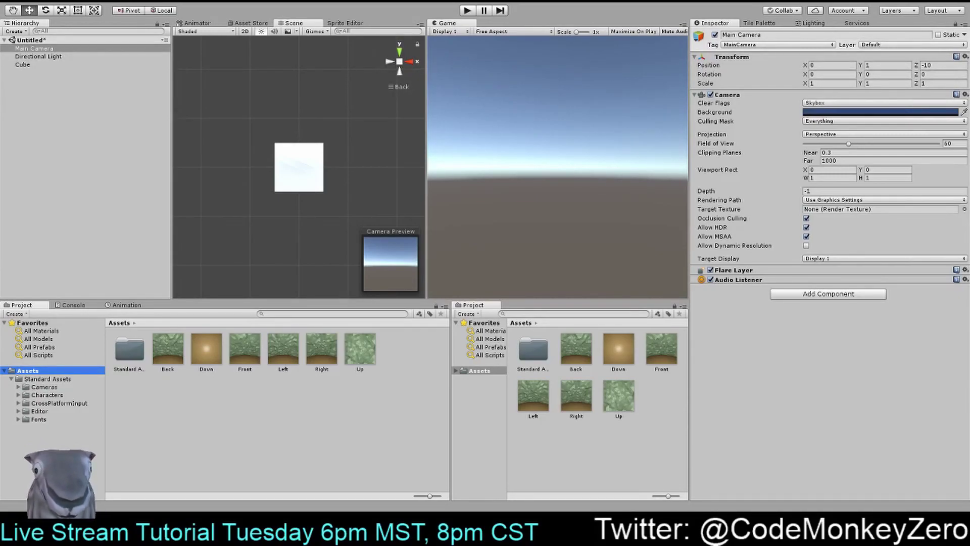
{"action": "left_click", "coordinate": [196, 416]}
{"action": "double_click", "coordinate": [141, 351]}
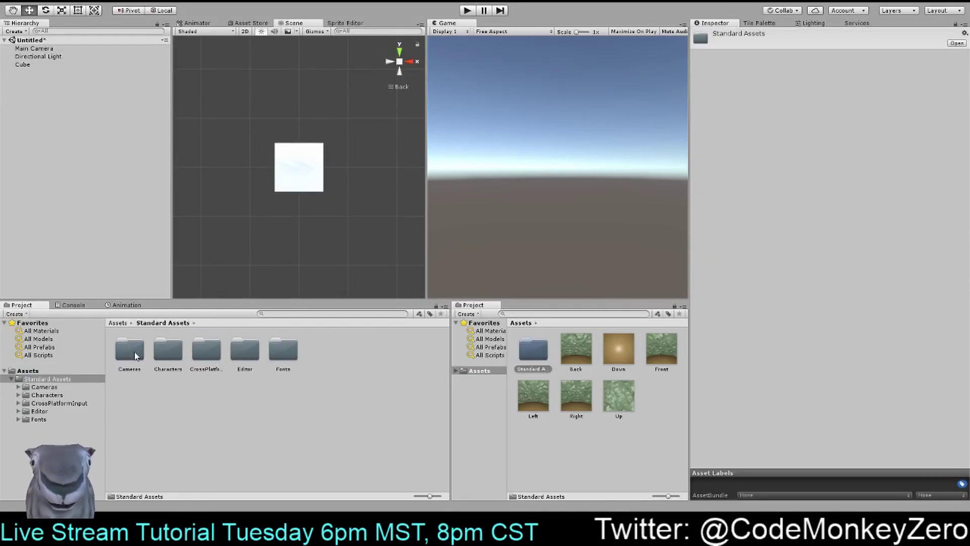
{"action": "double_click", "coordinate": [129, 350]}
{"action": "double_click", "coordinate": [129, 350]}
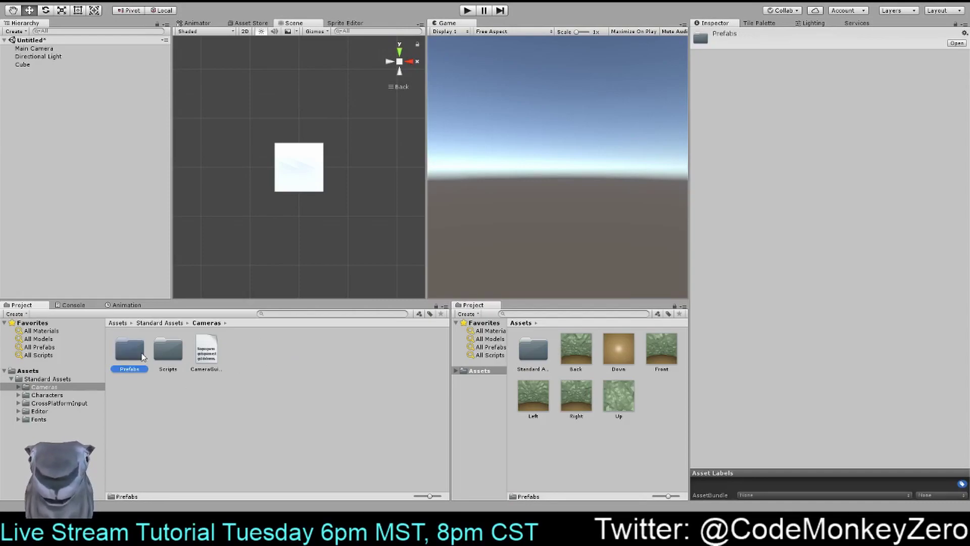
{"action": "left_click_drag", "start_coordinate": [169, 350], "coordinate": [85, 181]}
{"action": "left_click", "coordinate": [45, 49]}
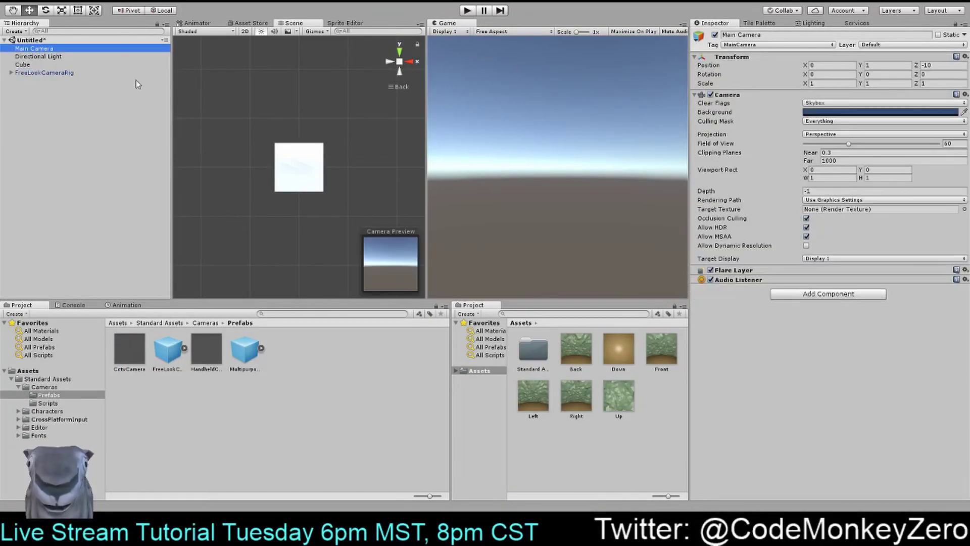
{"action": "key", "text": "Delete"}
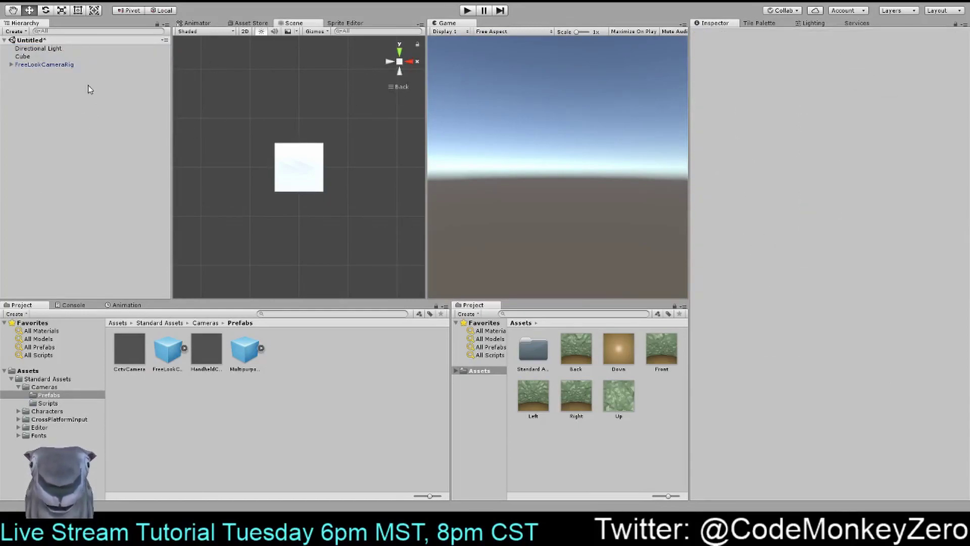
Reset the positions of the FreeLookCameraRig and the cube to 0, 0, 0
{"action": "left_click", "coordinate": [32, 64]}
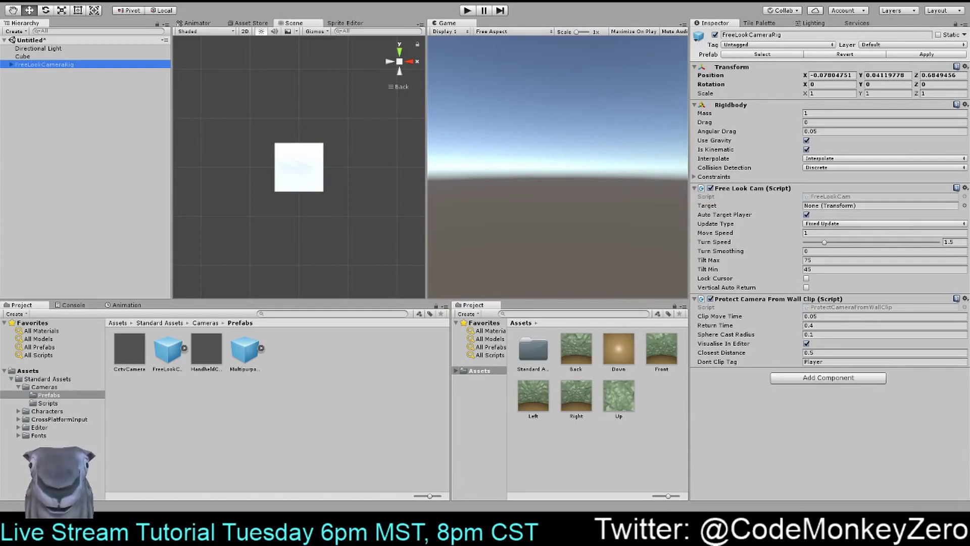
{"action": "left_click", "coordinate": [906, 157]}
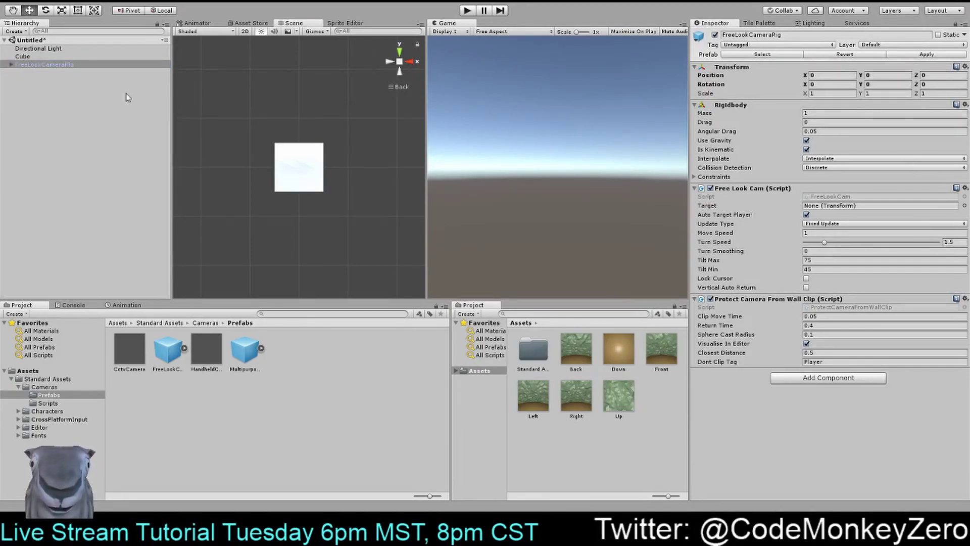
{"action": "key", "text": "f"}
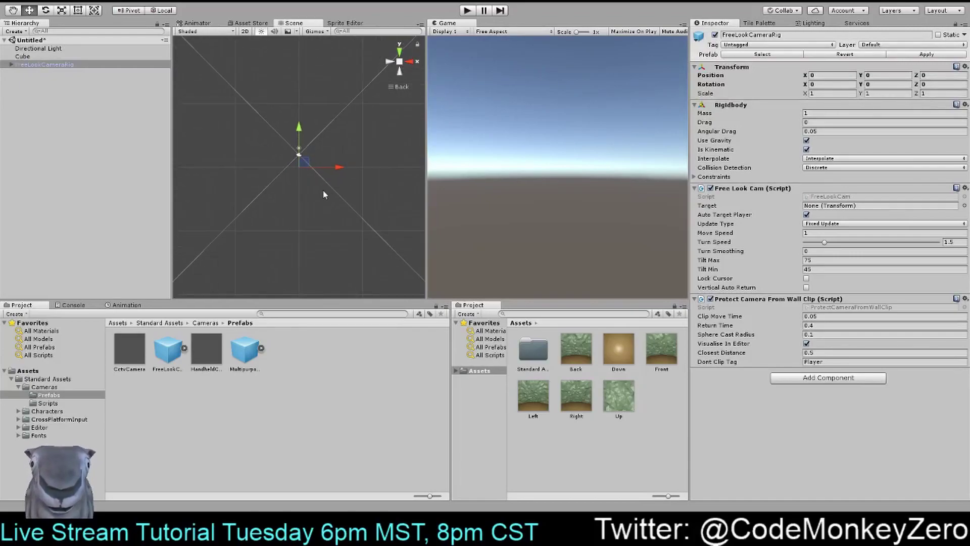
{"action": "left_click", "coordinate": [30, 57]}
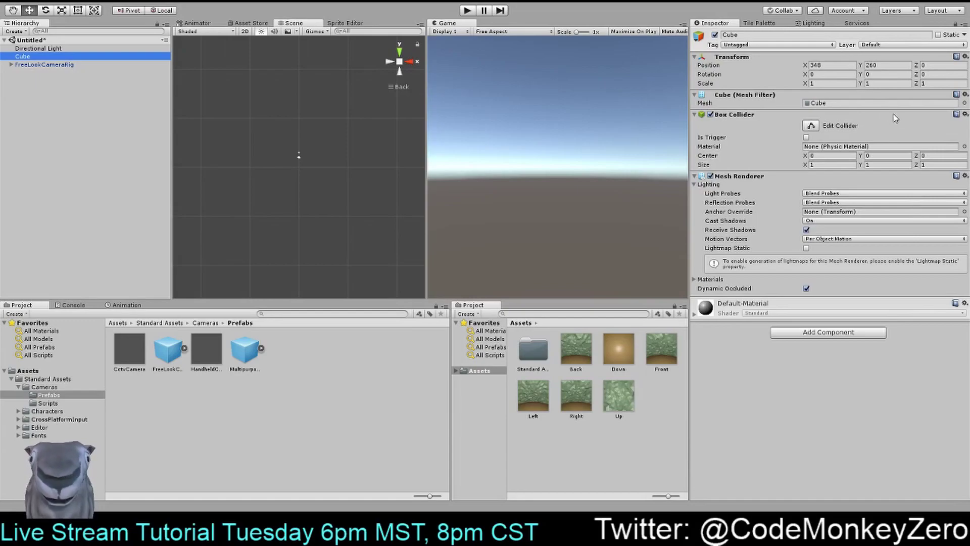
{"action": "left_click", "coordinate": [889, 136]}
Test the free-look camera around the cube in play mode, stop the run, and clear the selection
{"action": "left_click", "coordinate": [467, 10]}
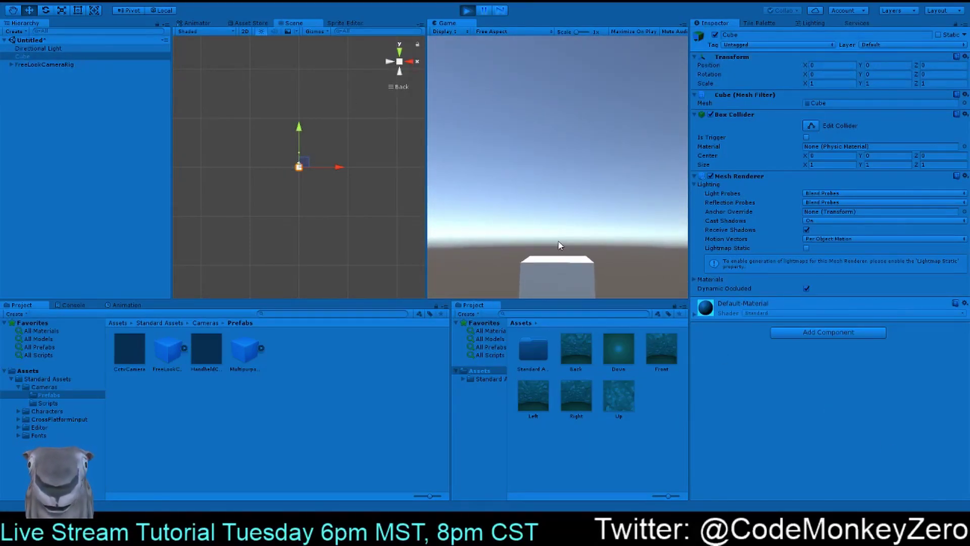
{"action": "left_click", "coordinate": [466, 11]}
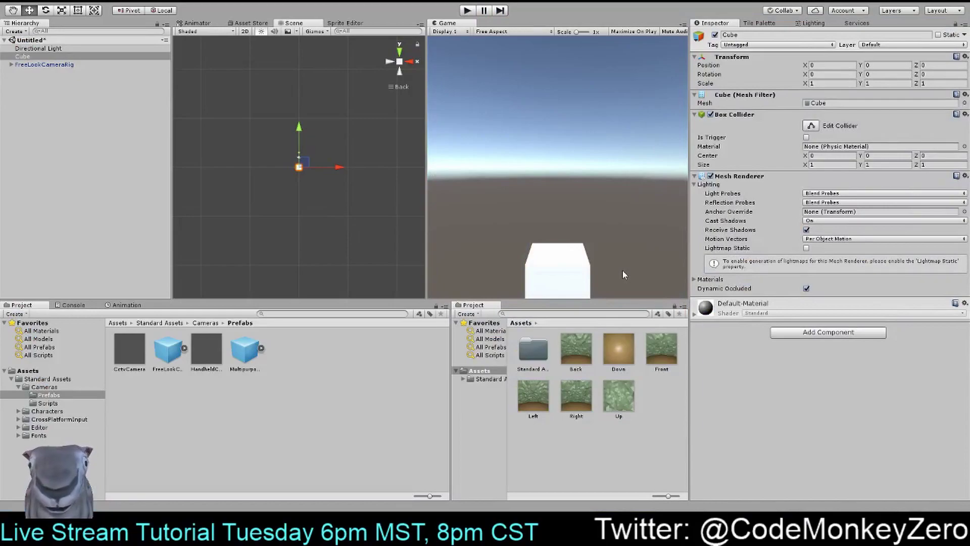
{"action": "left_click", "coordinate": [379, 402]}
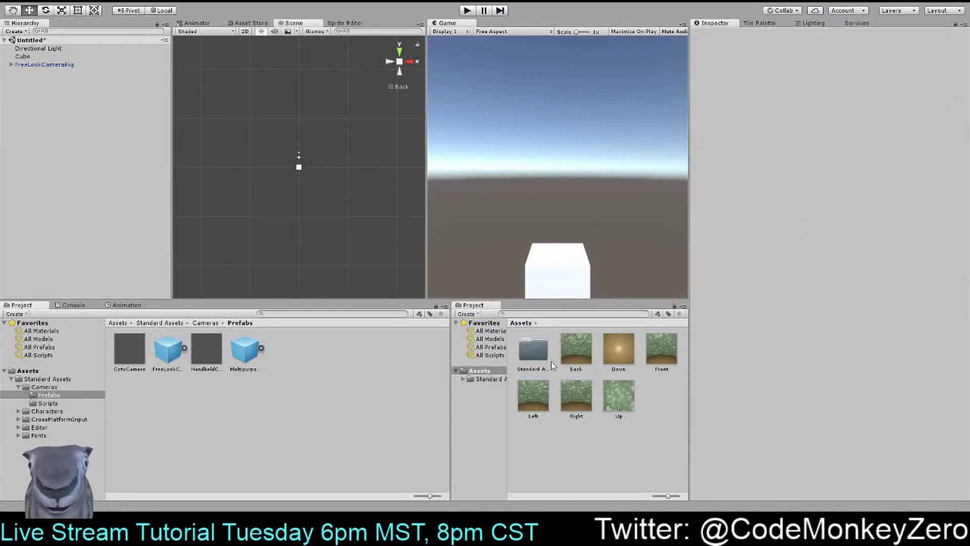
Set the Wrap Mode of all six skybox textures, Back through Up, to Clamp and apply the import settings
{"action": "left_click", "coordinate": [580, 345]}
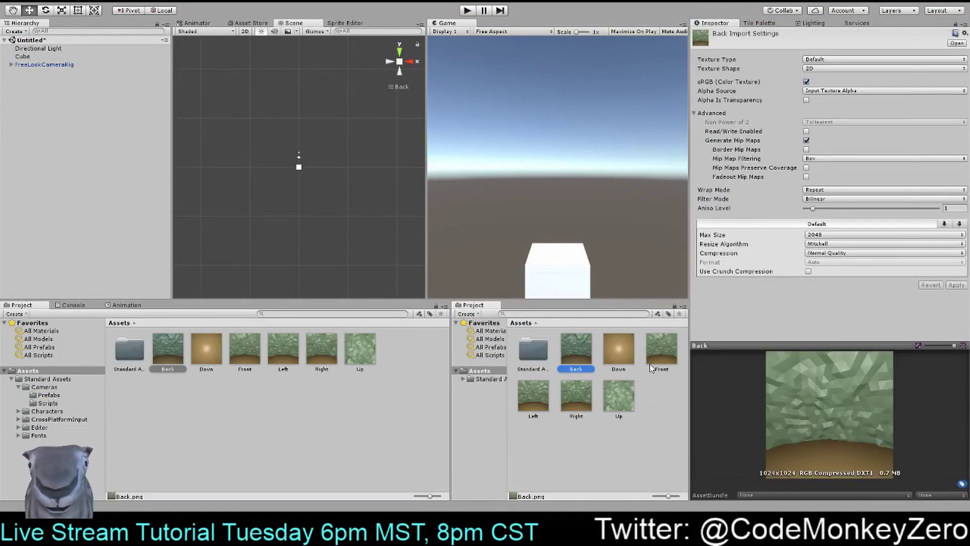
{"action": "left_click", "coordinate": [615, 389], "text": "shift"}
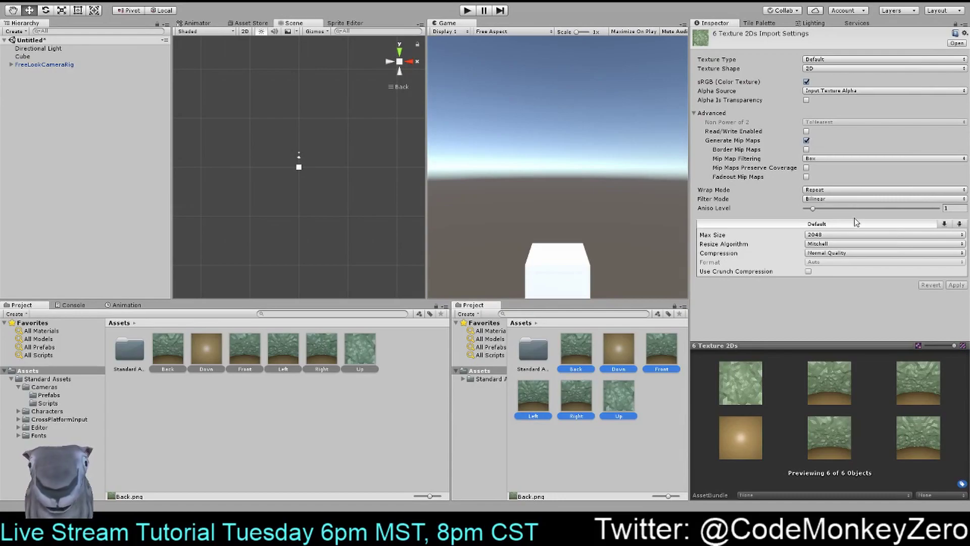
{"action": "left_click", "coordinate": [838, 211]}
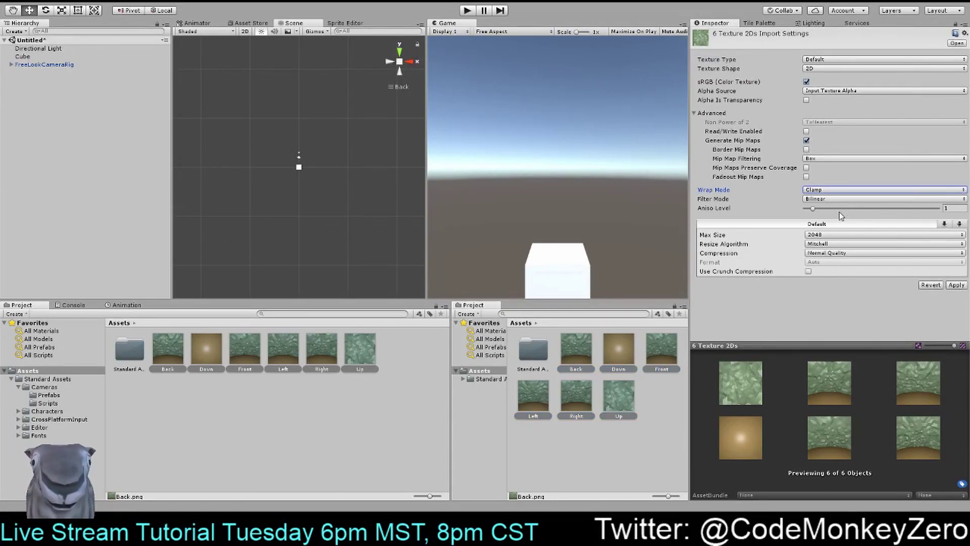
{"action": "left_click", "coordinate": [955, 285]}
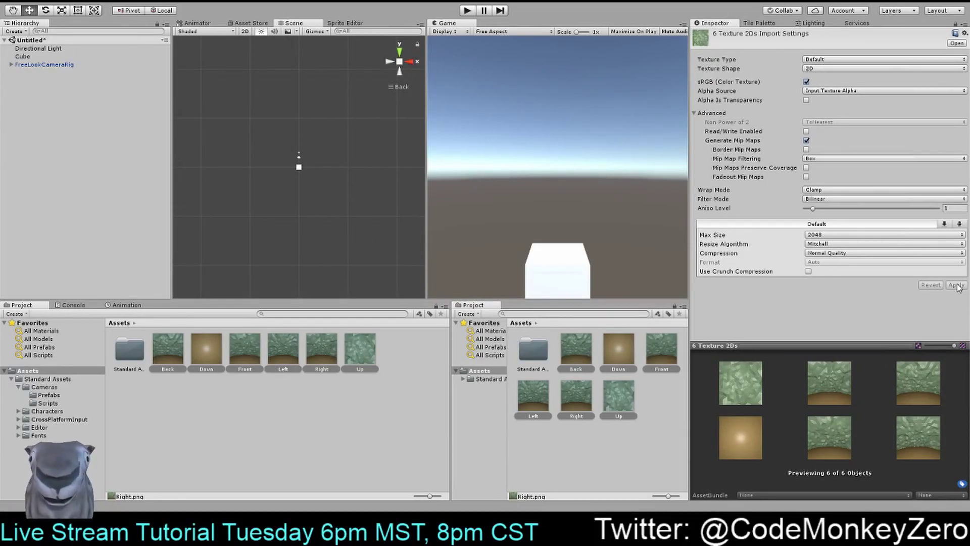
{"action": "left_click", "coordinate": [957, 286]}
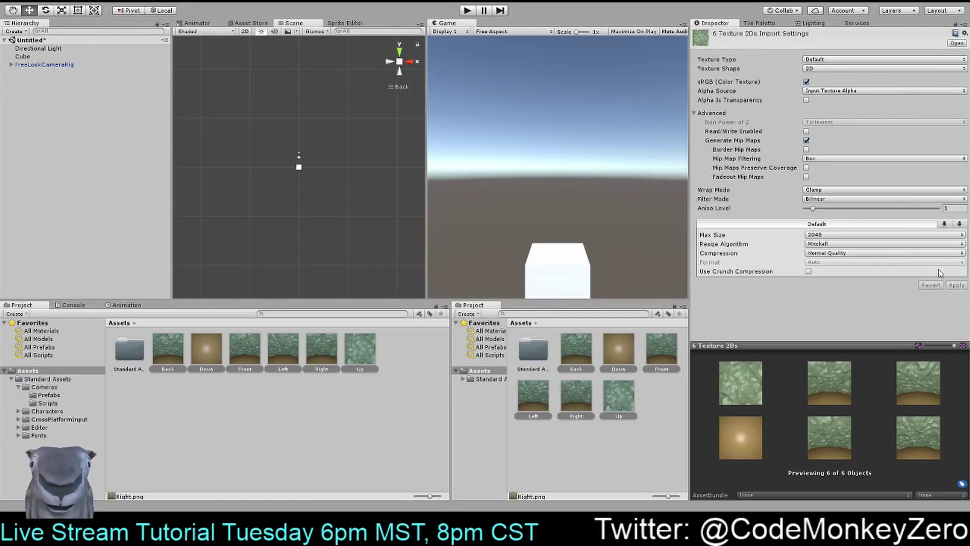
Create a new material in the Assets folder and set its shader to Skybox/6 Sided
{"action": "left_click", "coordinate": [564, 441]}
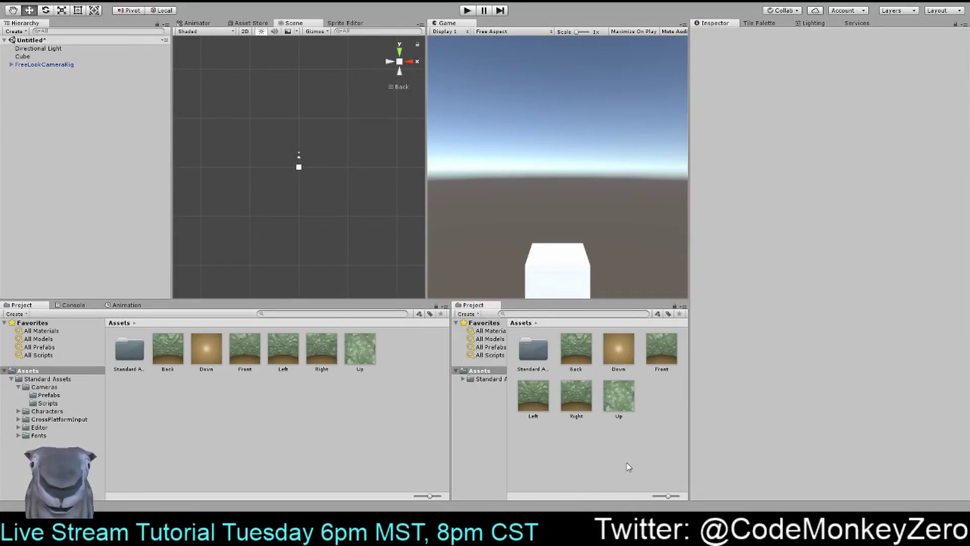
{"action": "left_click", "coordinate": [527, 448]}
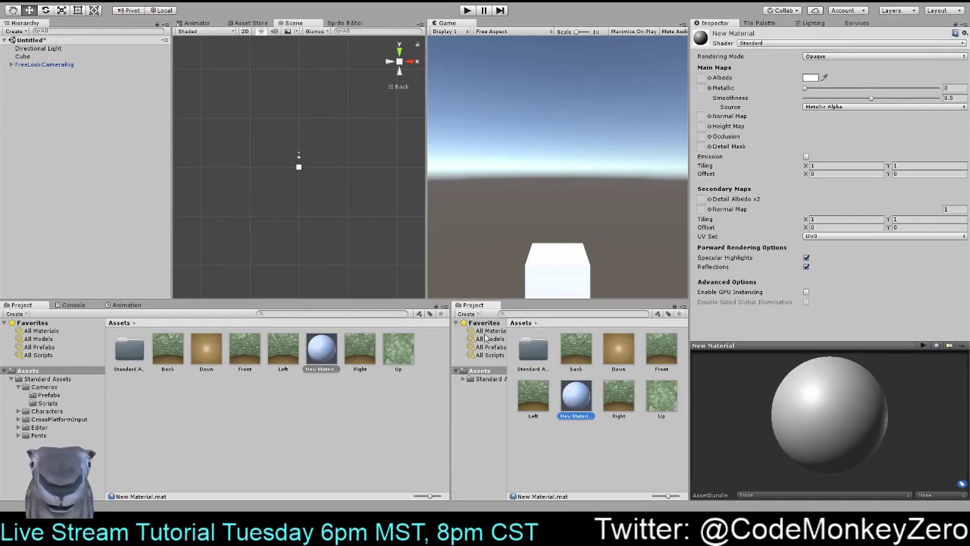
{"action": "left_click", "coordinate": [648, 495]}
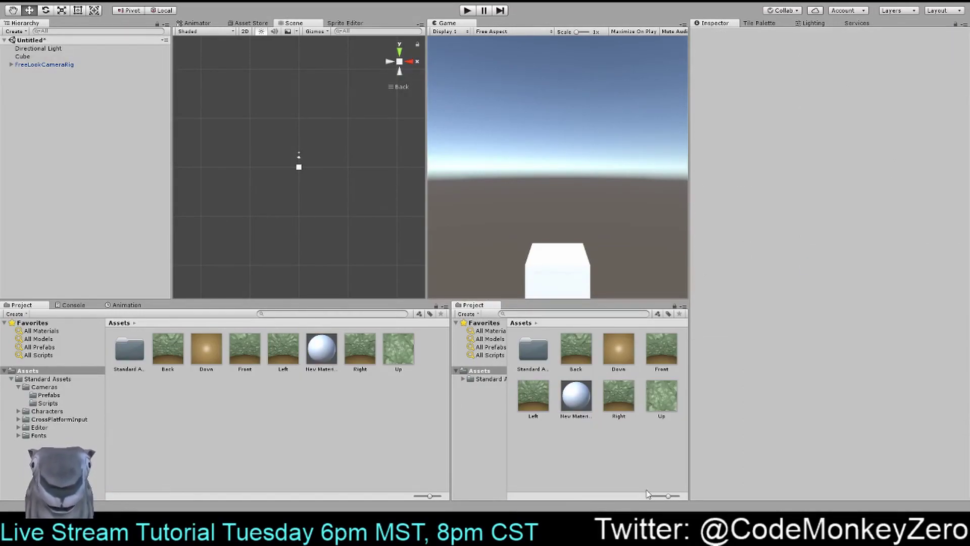
{"action": "left_click", "coordinate": [576, 396]}
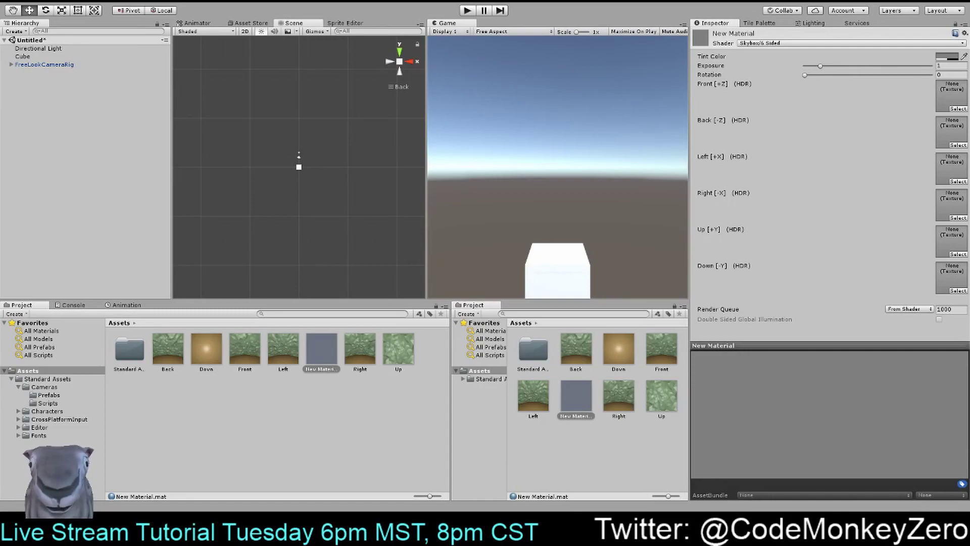
{"action": "left_click", "coordinate": [575, 426]}
{"action": "left_click", "coordinate": [571, 399]}
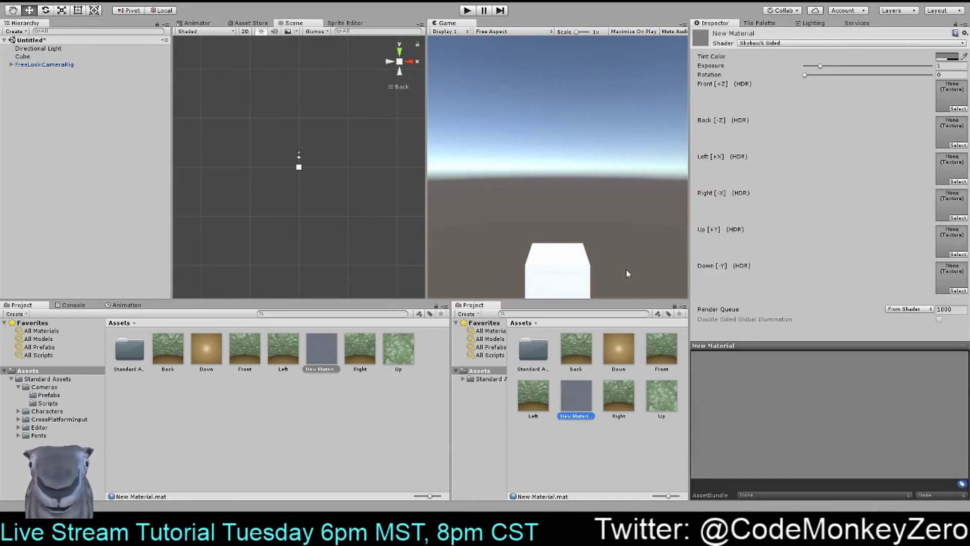
Assign the Front, Back, Up and Down textures to their matching material slots, Left to Right [-X], and Right to Left [+X], and rotate the preview
{"action": "left_click_drag", "start_coordinate": [580, 347], "coordinate": [953, 97]}
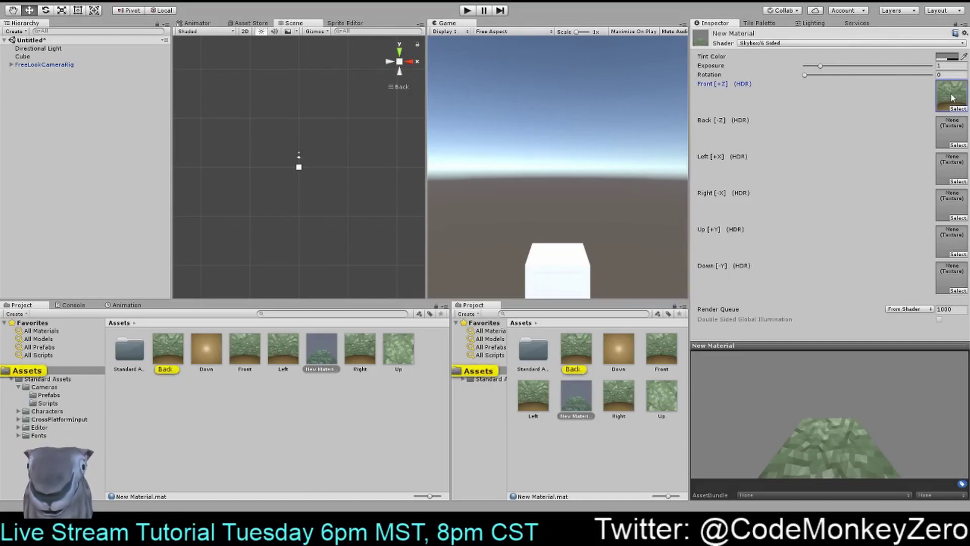
{"action": "left_click_drag", "start_coordinate": [576, 354], "coordinate": [950, 130]}
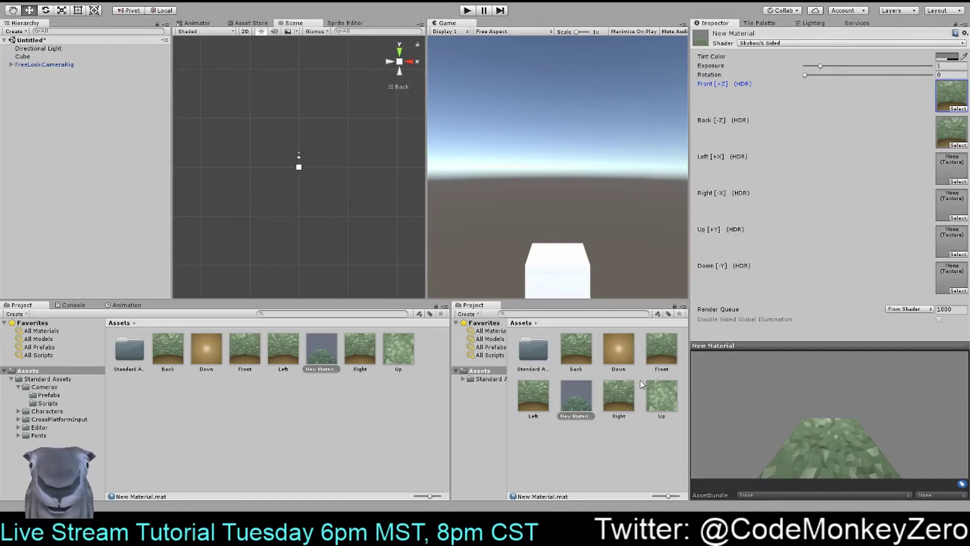
{"action": "left_click", "coordinate": [534, 393]}
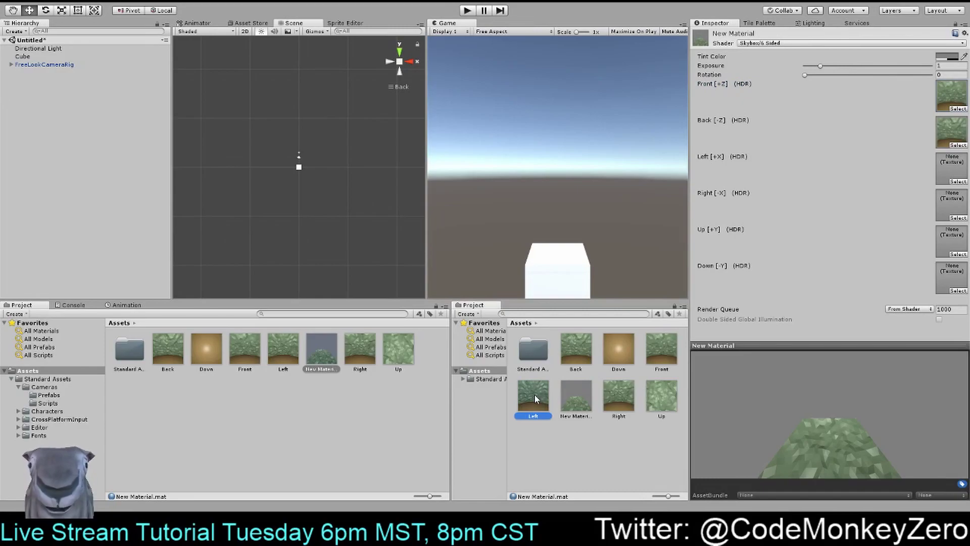
{"action": "left_click_drag", "start_coordinate": [535, 394], "coordinate": [952, 204]}
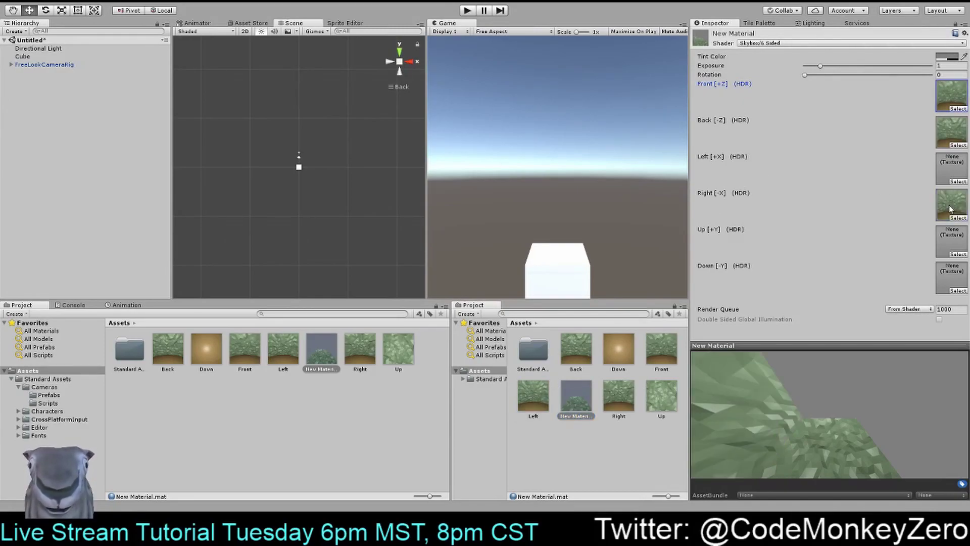
{"action": "left_click_drag", "start_coordinate": [626, 398], "coordinate": [954, 174]}
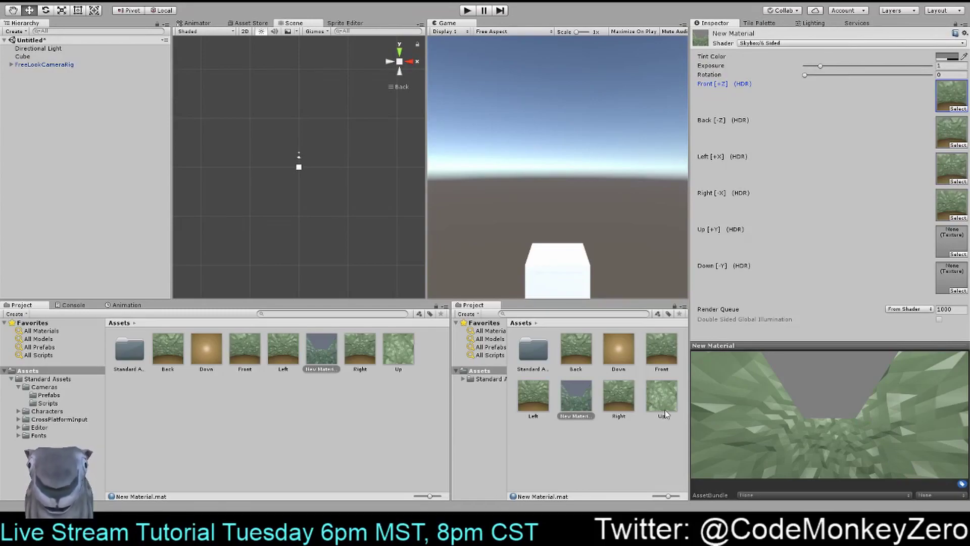
{"action": "left_click_drag", "start_coordinate": [747, 381], "coordinate": [954, 242]}
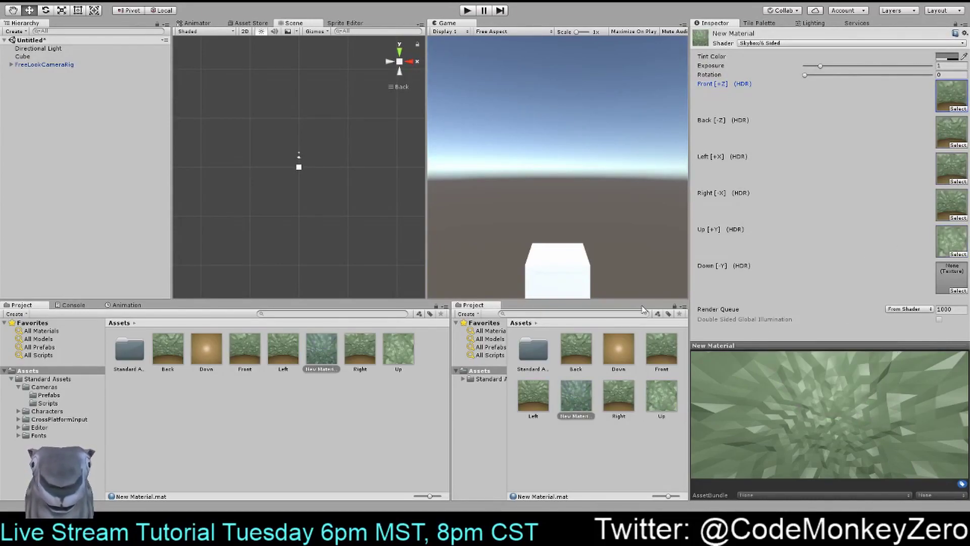
{"action": "left_click_drag", "start_coordinate": [618, 349], "coordinate": [950, 286]}
{"action": "left_click_drag", "start_coordinate": [786, 426], "coordinate": [950, 460]}
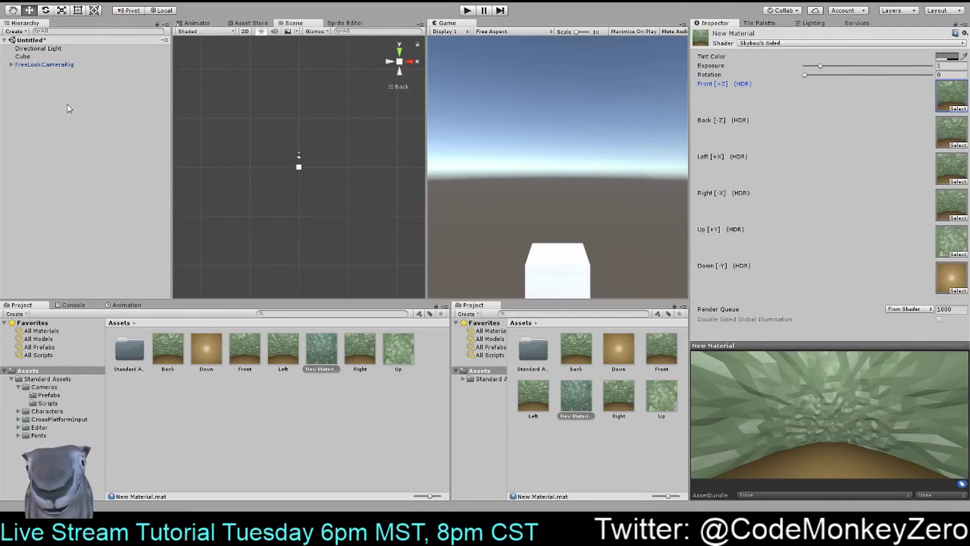
Add a Skybox component to the Main Camera inside FreeLookCameraRig and assign New Material as its Custom Skybox
{"action": "left_click", "coordinate": [11, 64]}
{"action": "left_click", "coordinate": [18, 72]}
{"action": "left_click", "coordinate": [46, 81]}
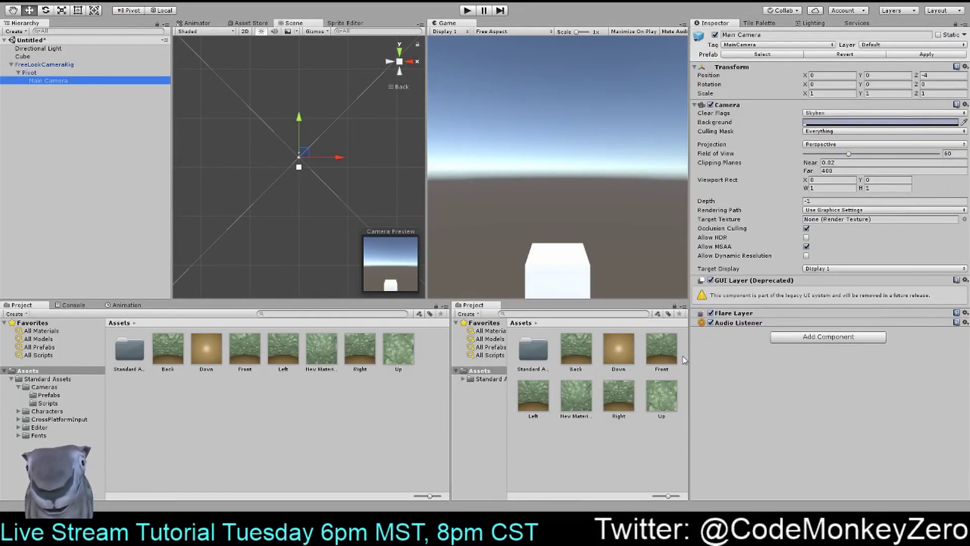
{"action": "left_click", "coordinate": [816, 342]}
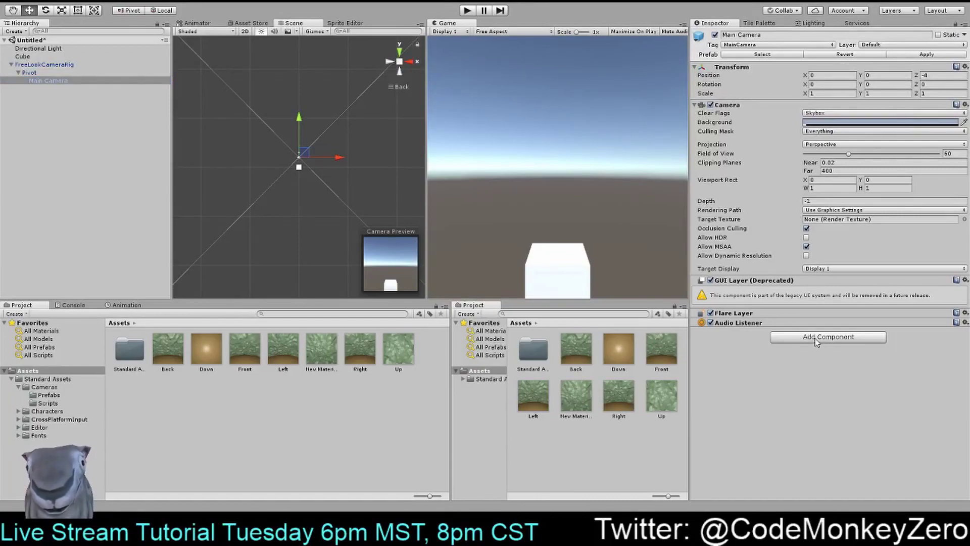
{"action": "left_click", "coordinate": [806, 383]}
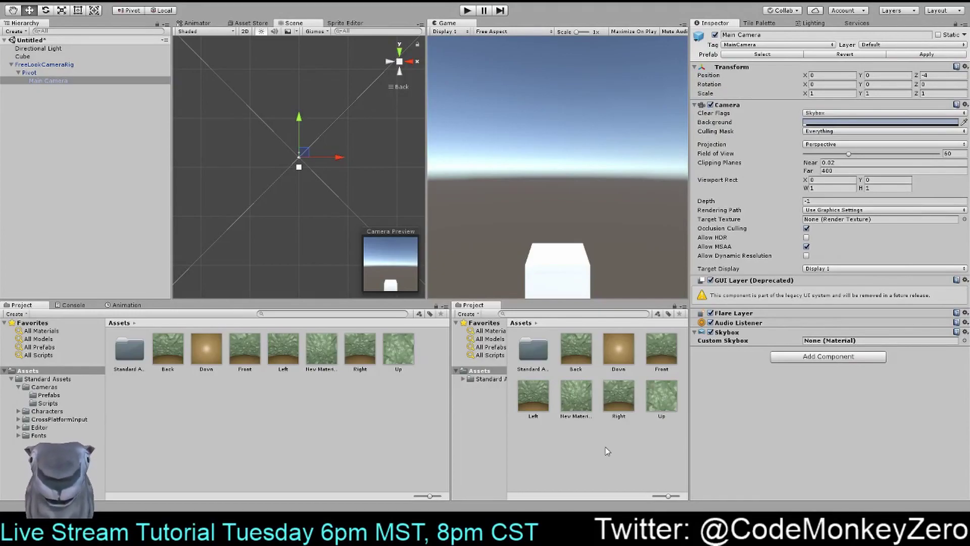
{"action": "left_click_drag", "start_coordinate": [576, 395], "coordinate": [821, 343]}
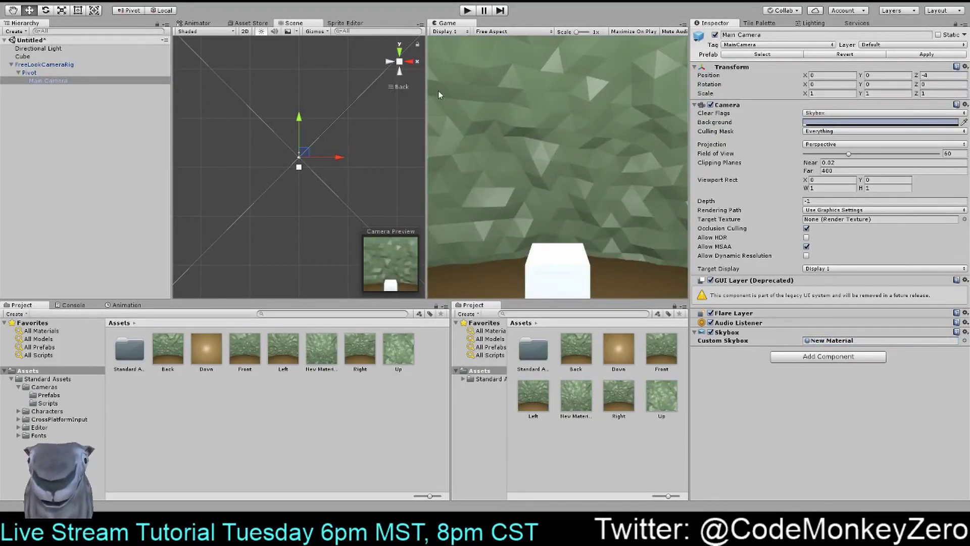
Enlarge the Game view, look around the skybox in play mode, and stop the run
{"action": "left_click_drag", "start_coordinate": [435, 298], "coordinate": [435, 363]}
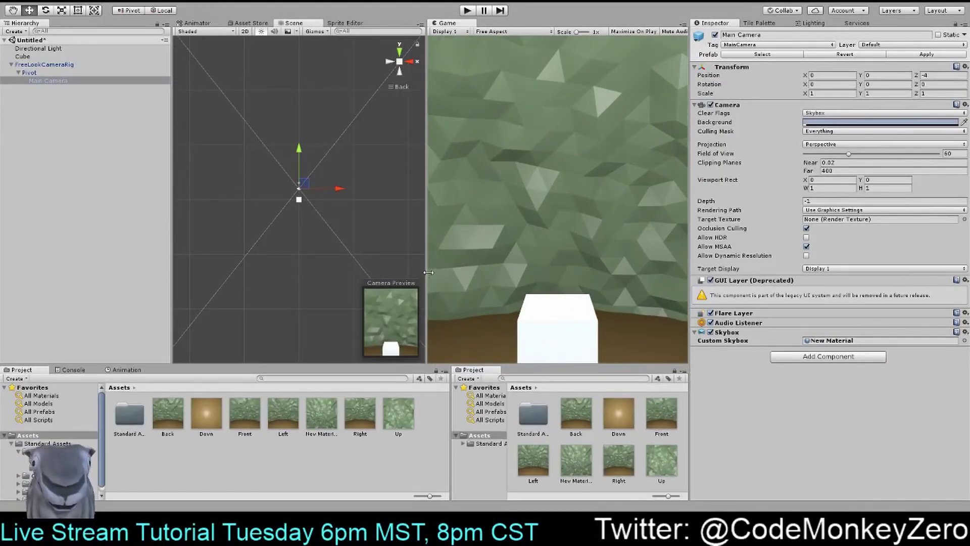
{"action": "left_click_drag", "start_coordinate": [427, 269], "coordinate": [205, 225]}
{"action": "left_click", "coordinate": [467, 10]}
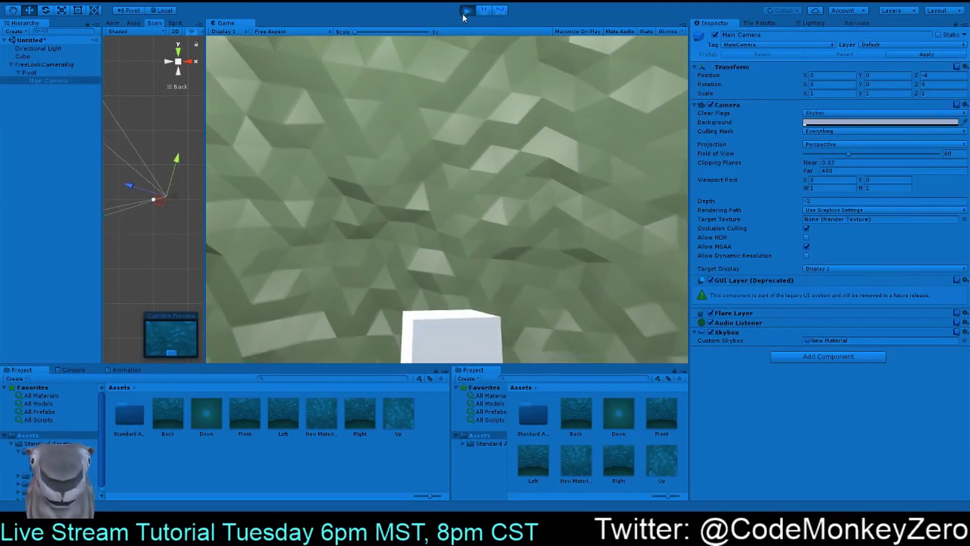
{"action": "key", "text": "ctrl+p"}
Set the cube's X and Z scale to 100 to form a wide ground slab
{"action": "left_click", "coordinate": [23, 57]}
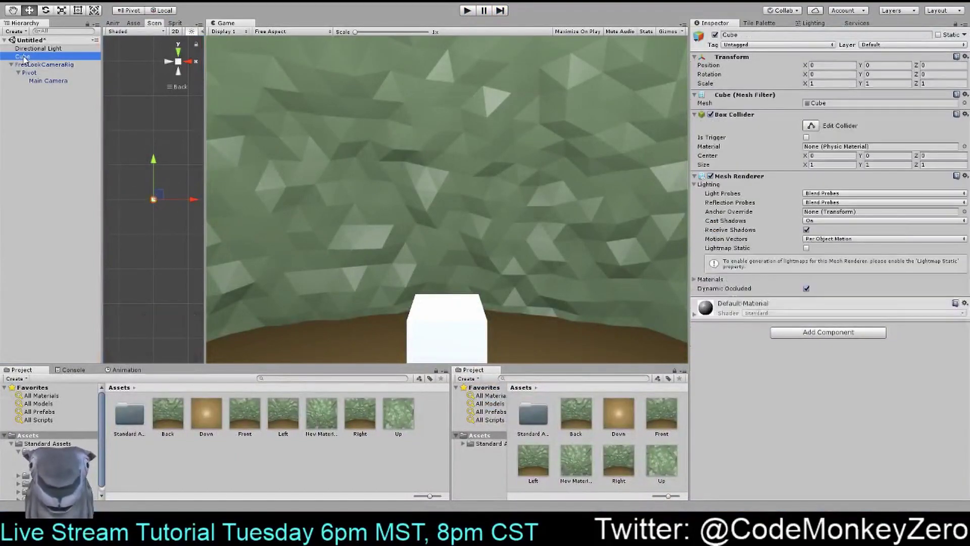
{"action": "left_click", "coordinate": [831, 83]}
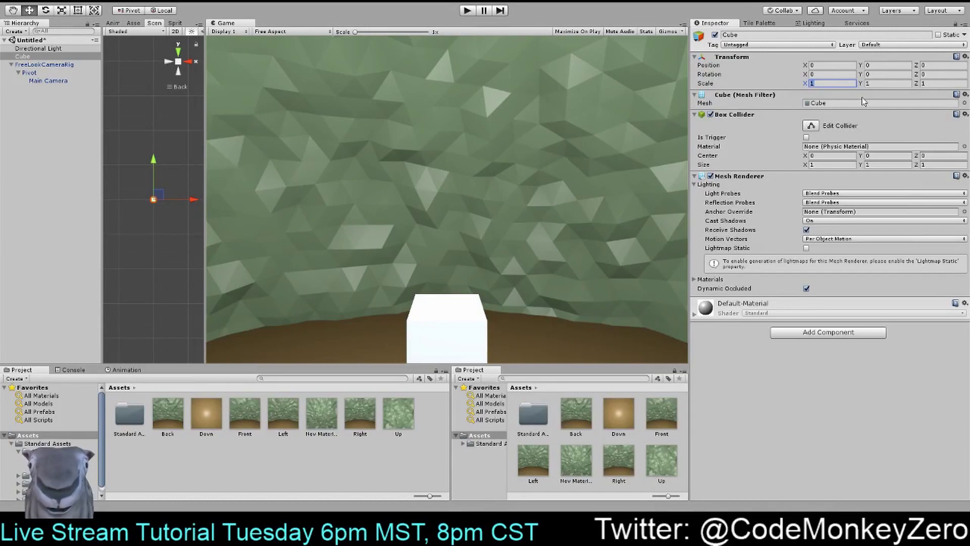
{"action": "type", "text": "100"}
{"action": "key", "text": "Tab"}
{"action": "left_click", "coordinate": [938, 84]}
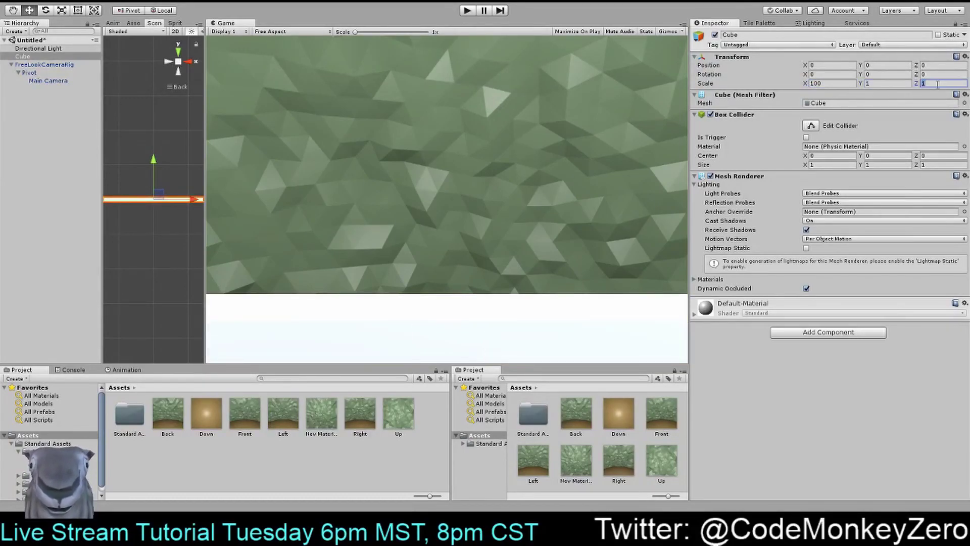
{"action": "type", "text": "100"}
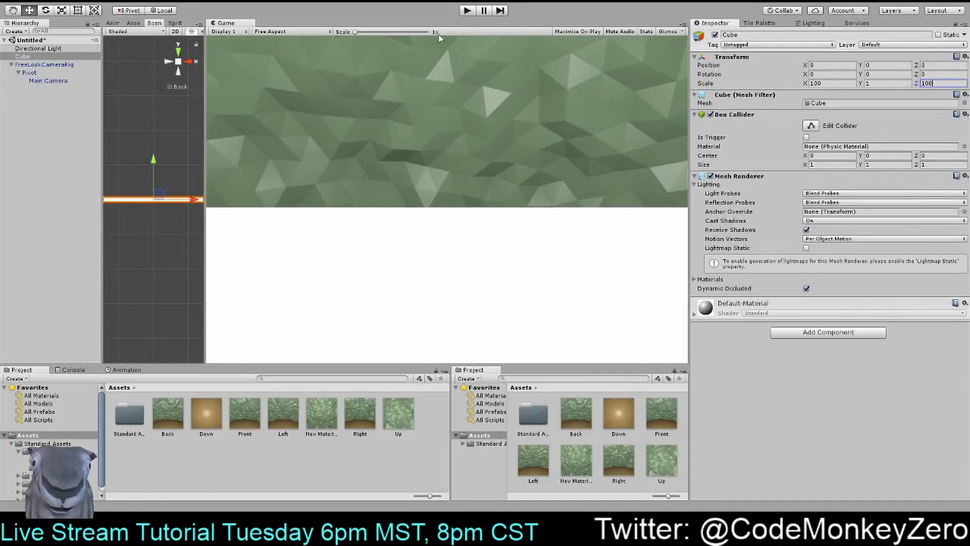
Test the skybox above the enlarged cube in play mode, stop the run, and deactivate the cube
{"action": "left_click", "coordinate": [467, 11]}
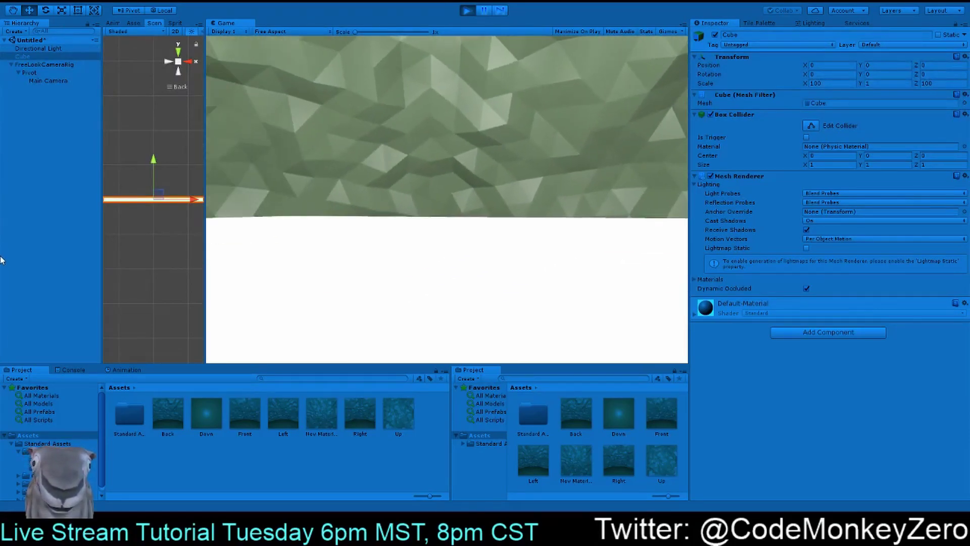
{"action": "left_click", "coordinate": [461, 11]}
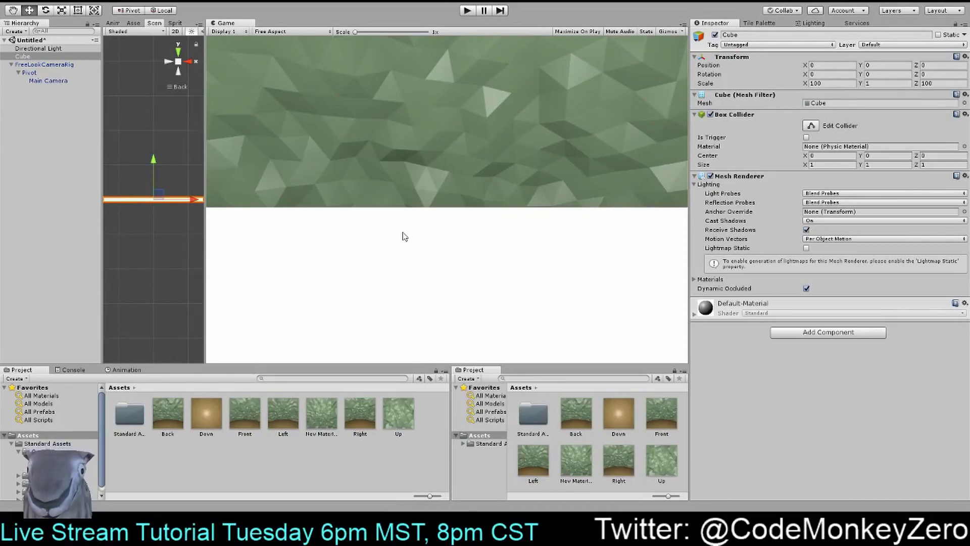
{"action": "left_click", "coordinate": [52, 59]}
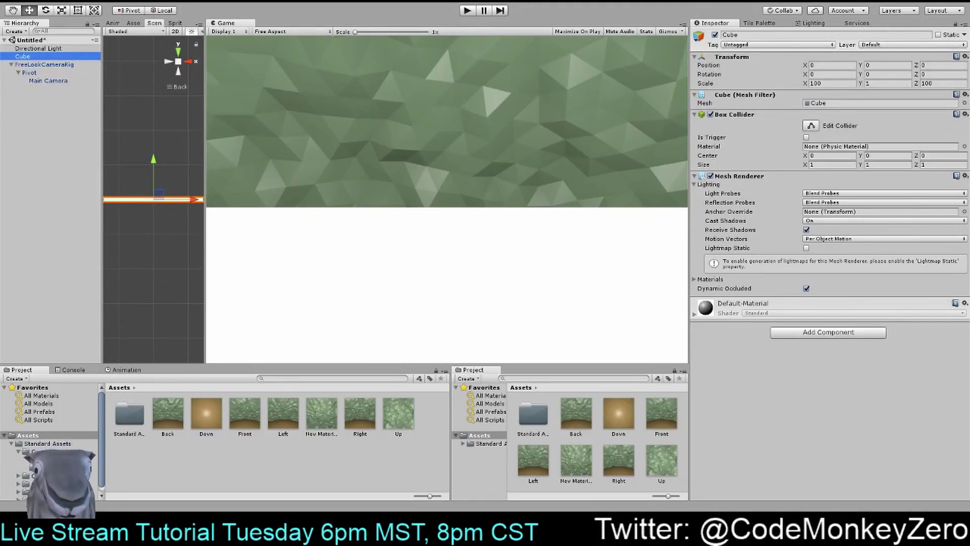
{"action": "left_click", "coordinate": [715, 34]}
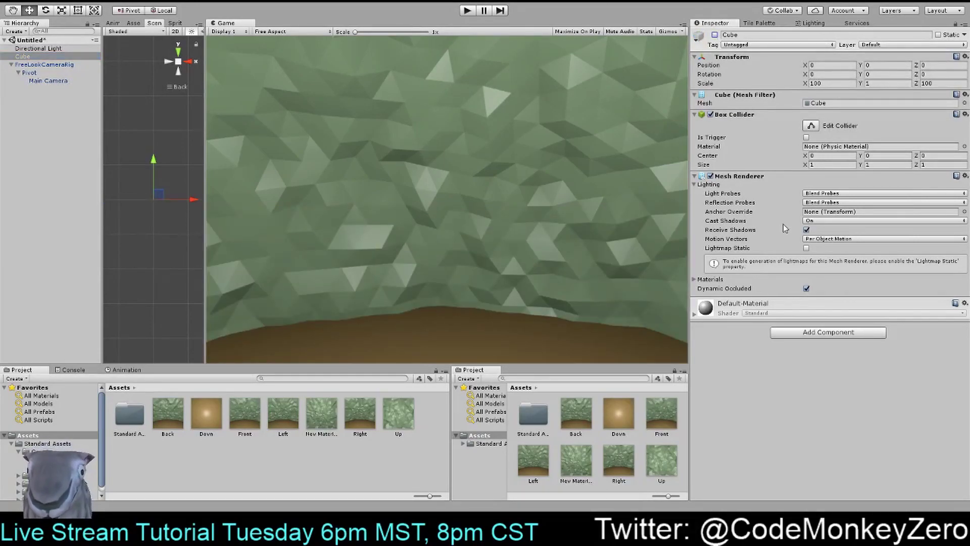